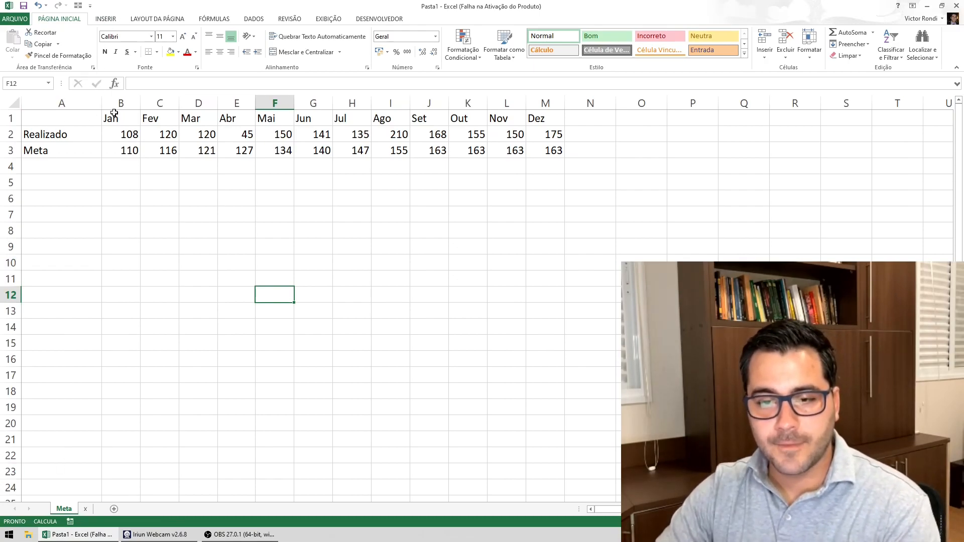
drag(114, 116, 540, 129)
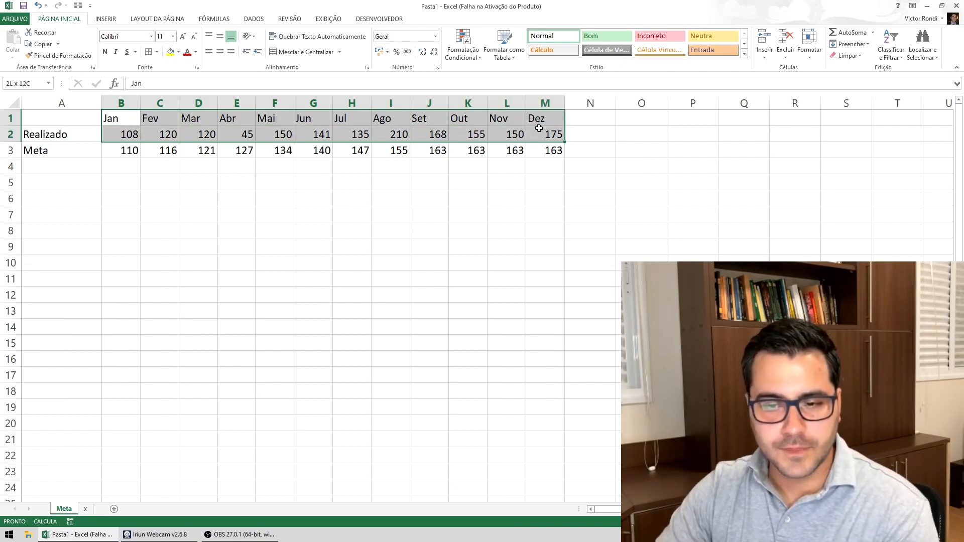
drag(56, 136, 539, 135)
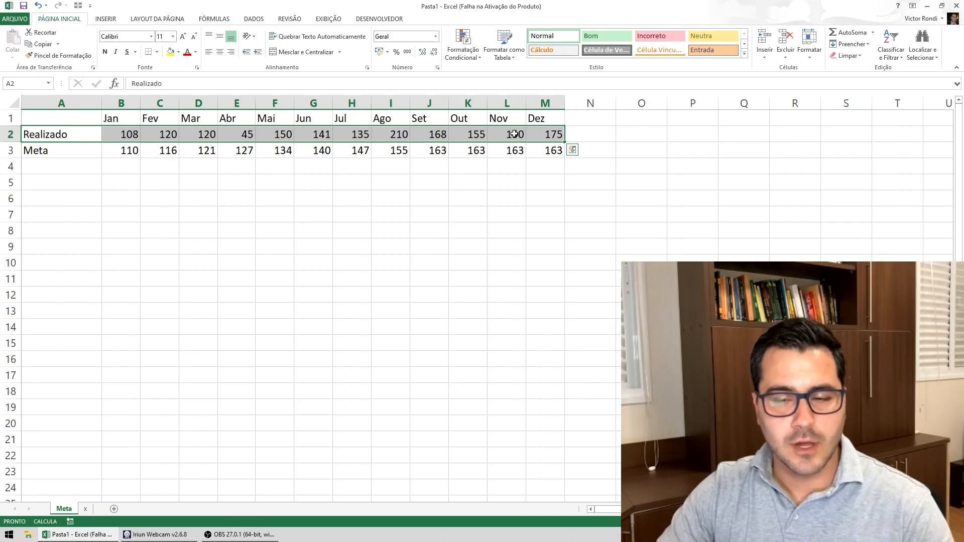
drag(59, 151, 537, 150)
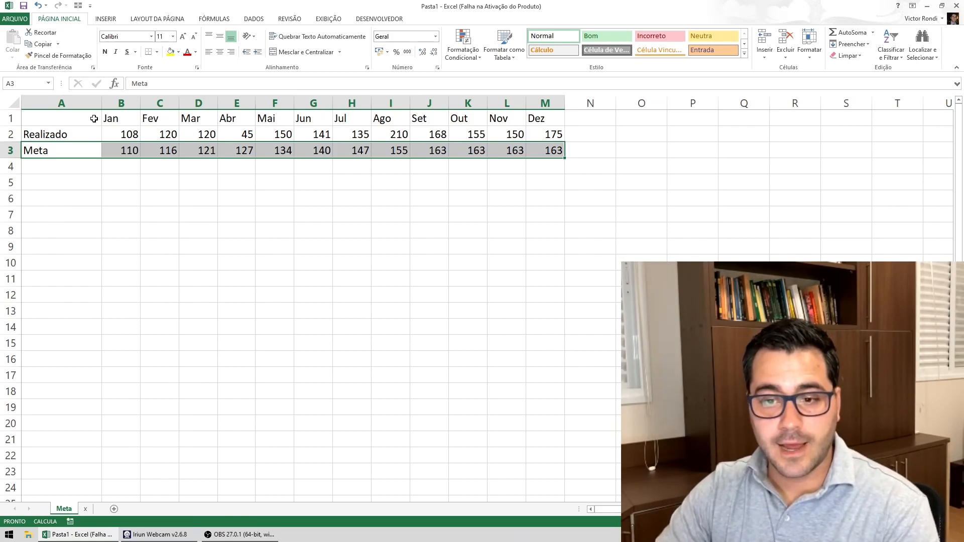
drag(93, 118, 530, 128)
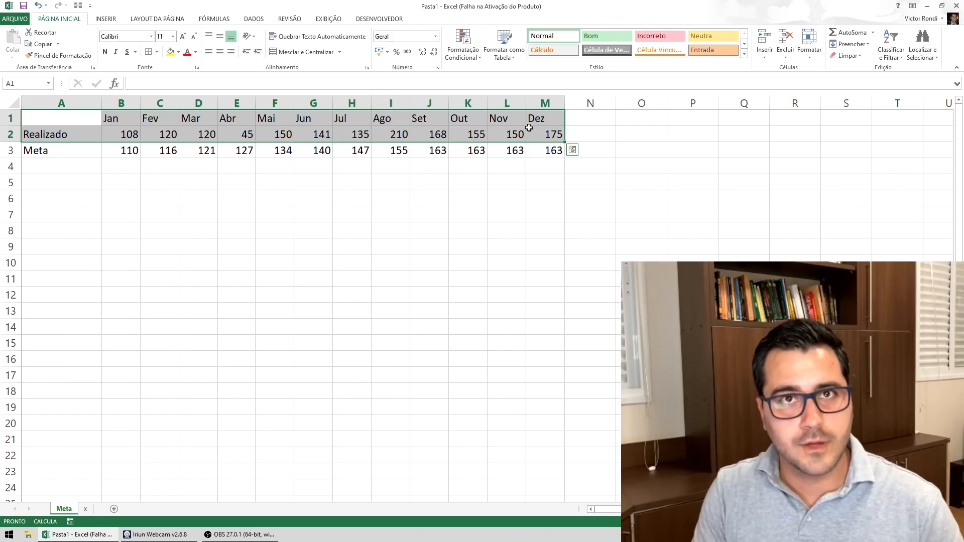
click(352, 295)
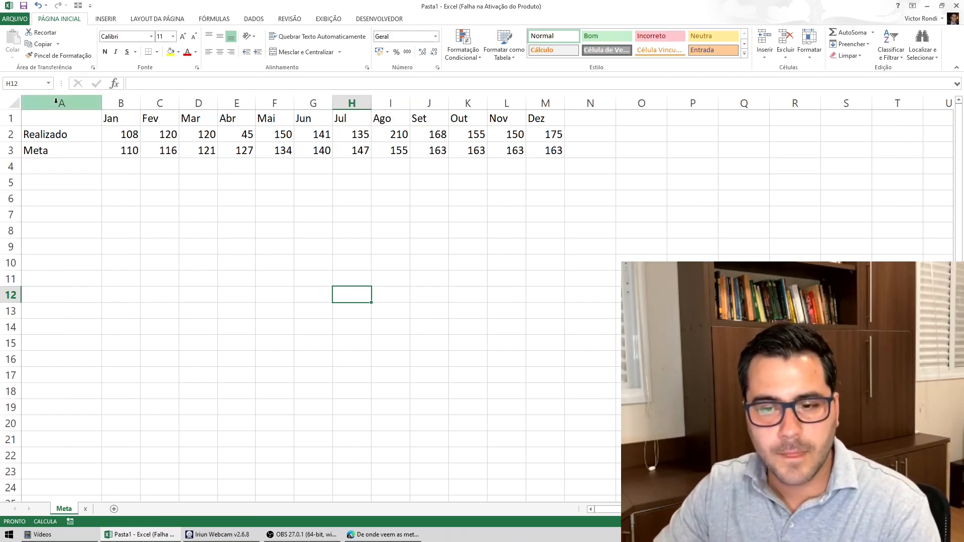
Insert a 2D clustered column chart from the monthly Realizado and Meta data in A1:M3
drag(57, 117, 542, 153)
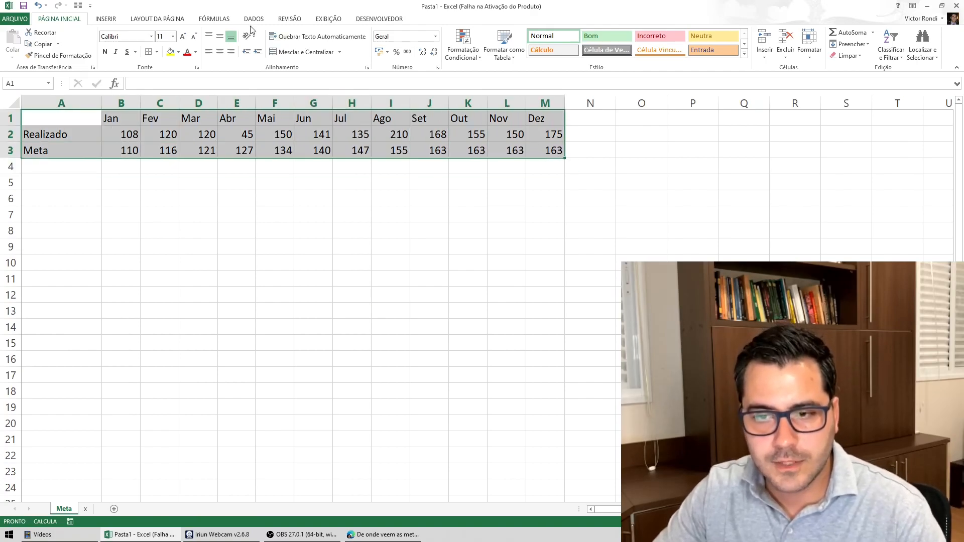
click(104, 19)
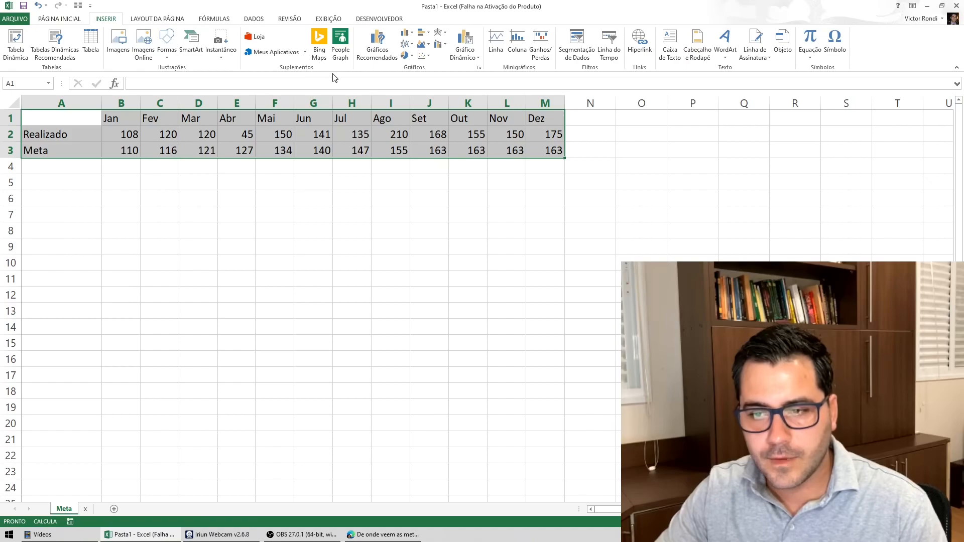
click(407, 36)
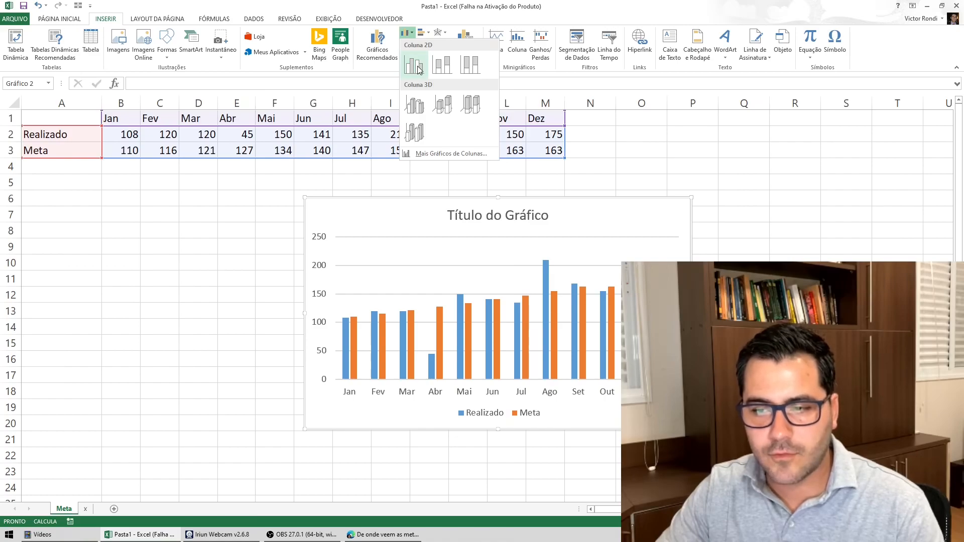
click(415, 65)
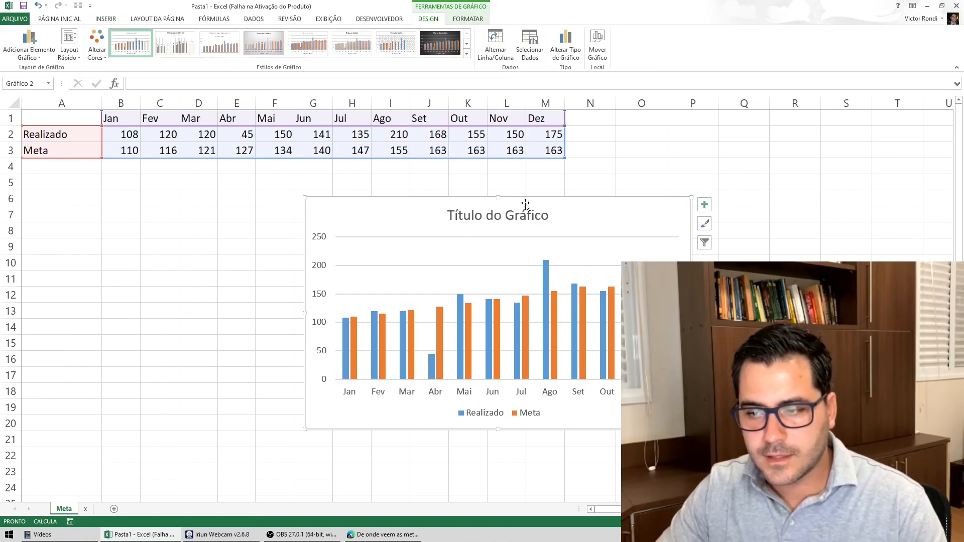
Place the chart just below the data table at a larger size and delete its horizontal gridlines
mouse_move(529, 199)
mouse_down()
mouse_move(249, 175)
mouse_move(258, 173)
mouse_up()
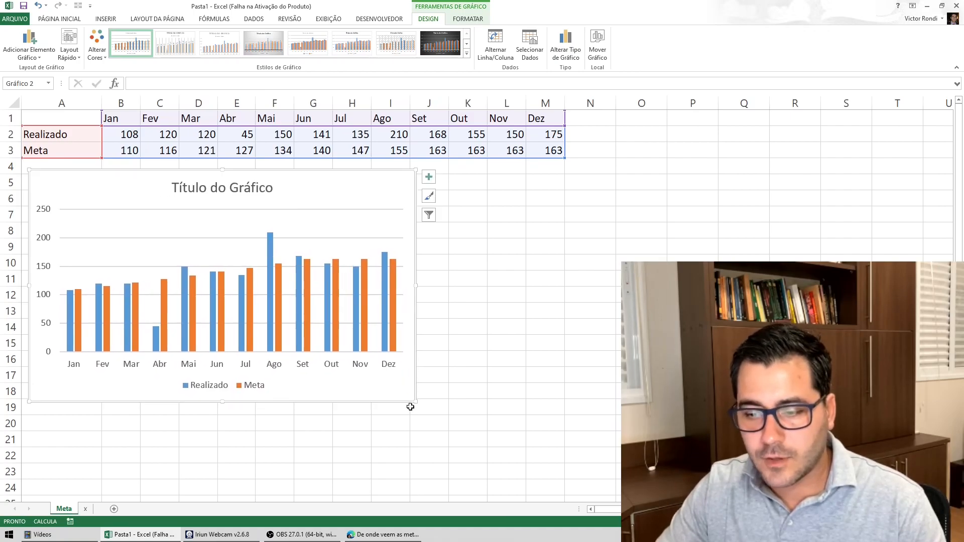
drag(418, 401, 518, 430)
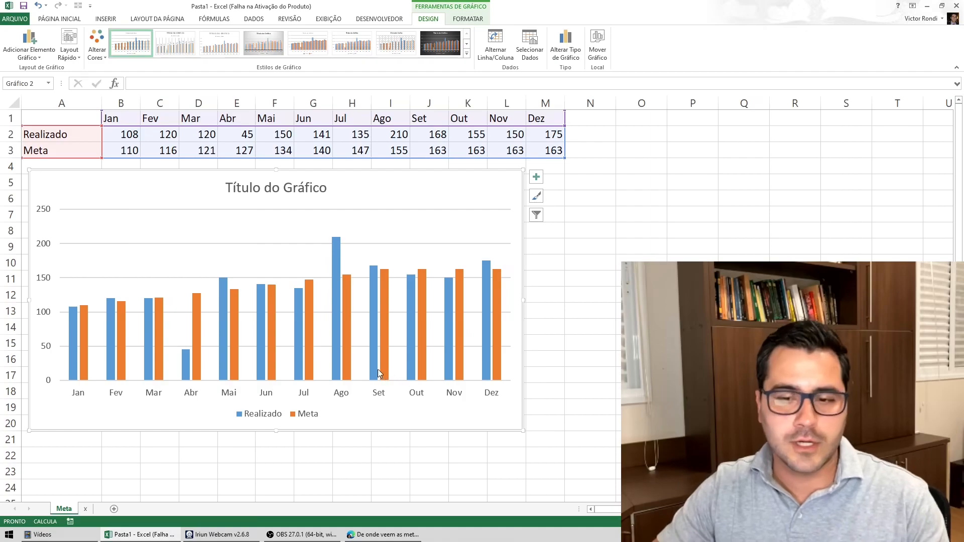
click(256, 245)
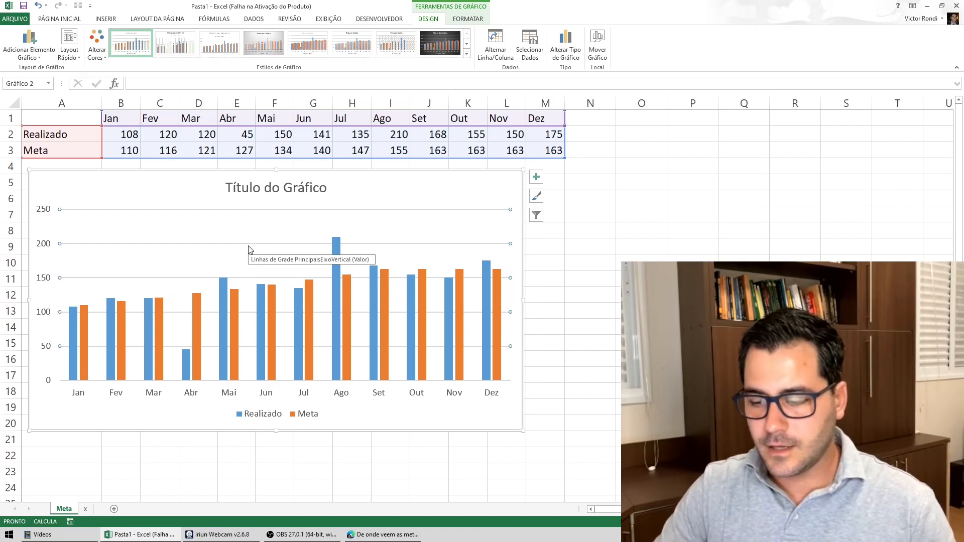
key(Delete)
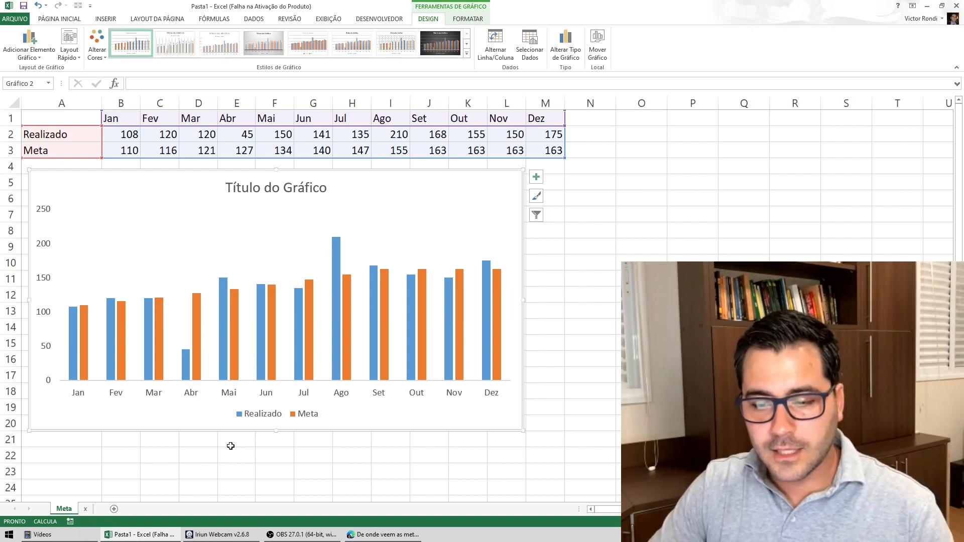
Change the Meta series to a line with markers (Linhas com Marcadores), keeping Realizado as clustered columns
click(266, 418)
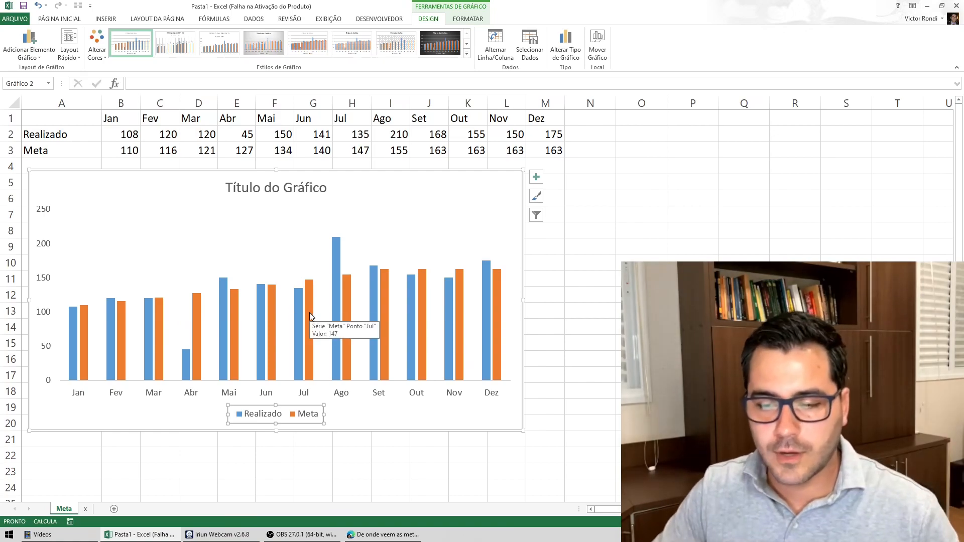
click(310, 312)
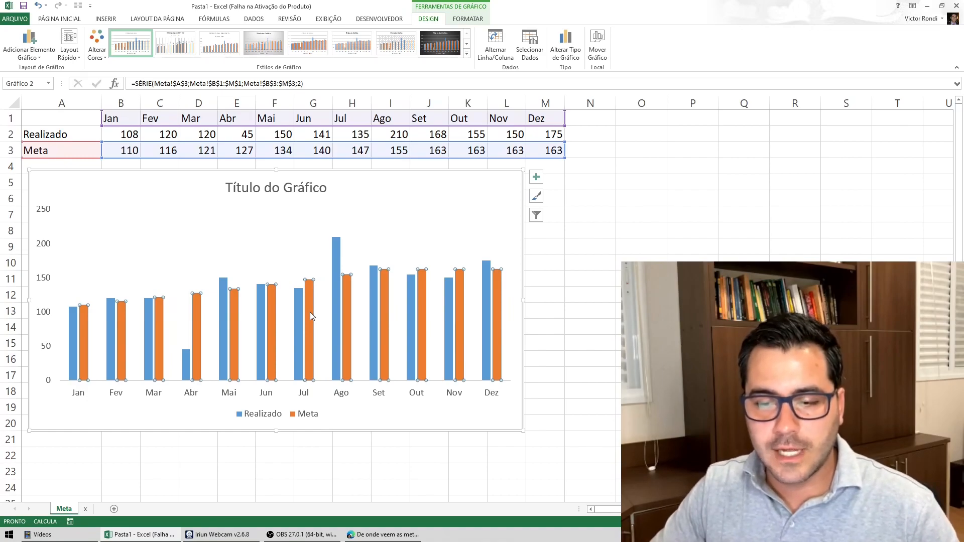
right_click(311, 316)
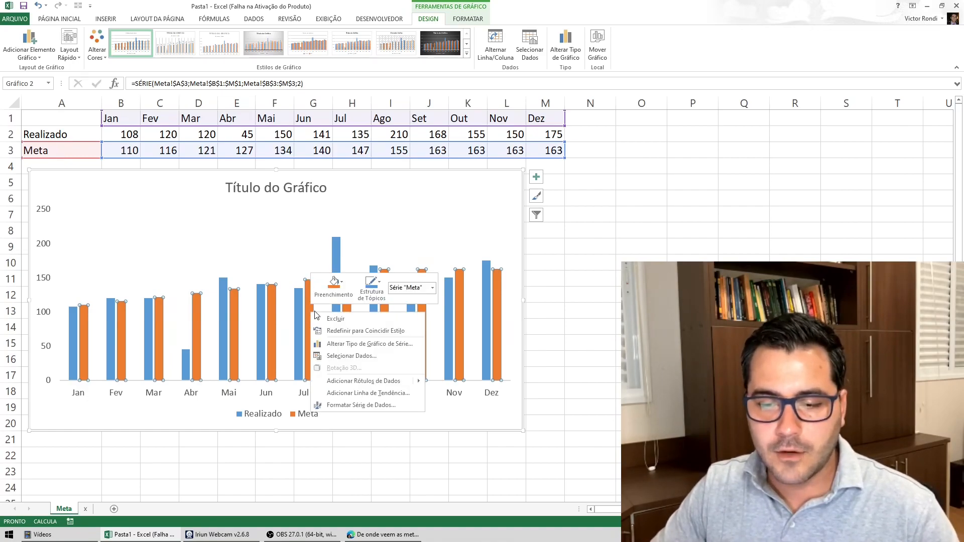
click(357, 344)
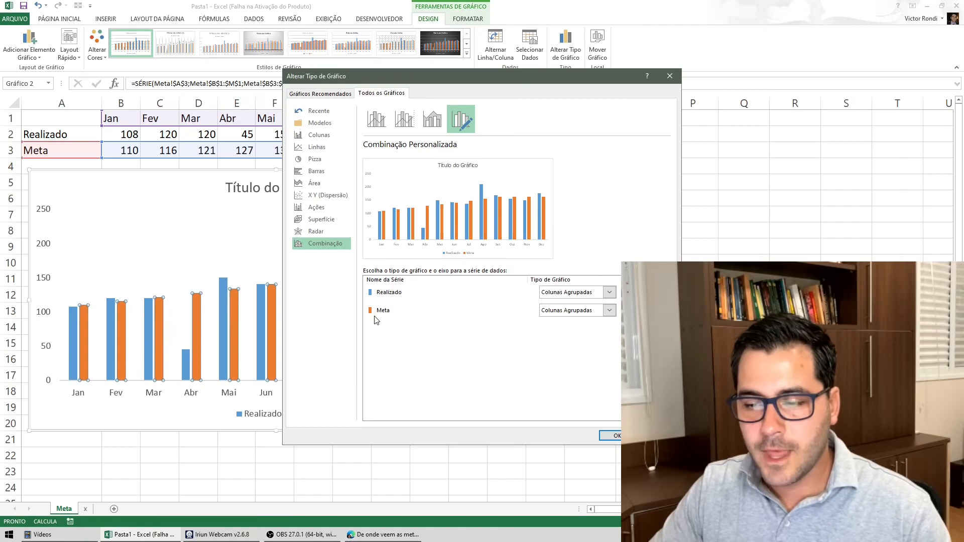
click(599, 311)
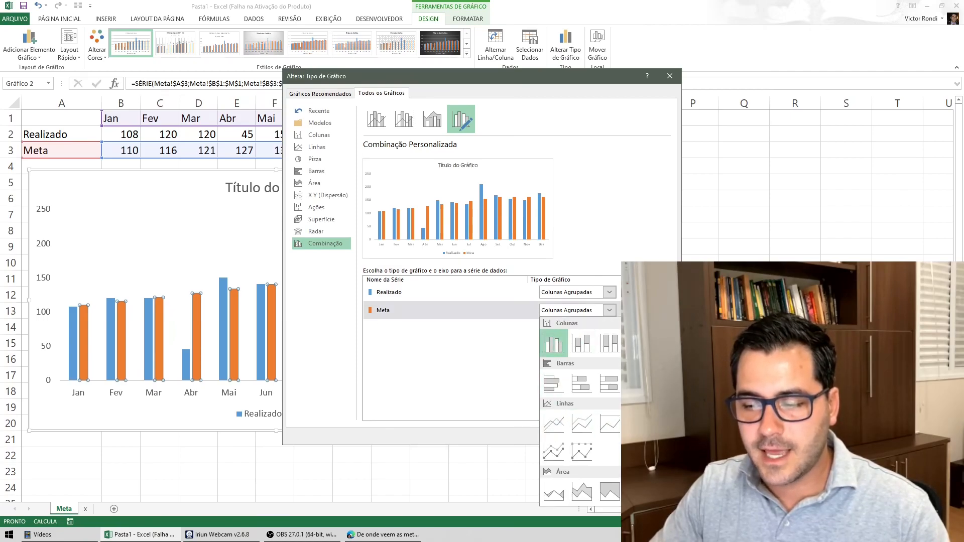
click(554, 451)
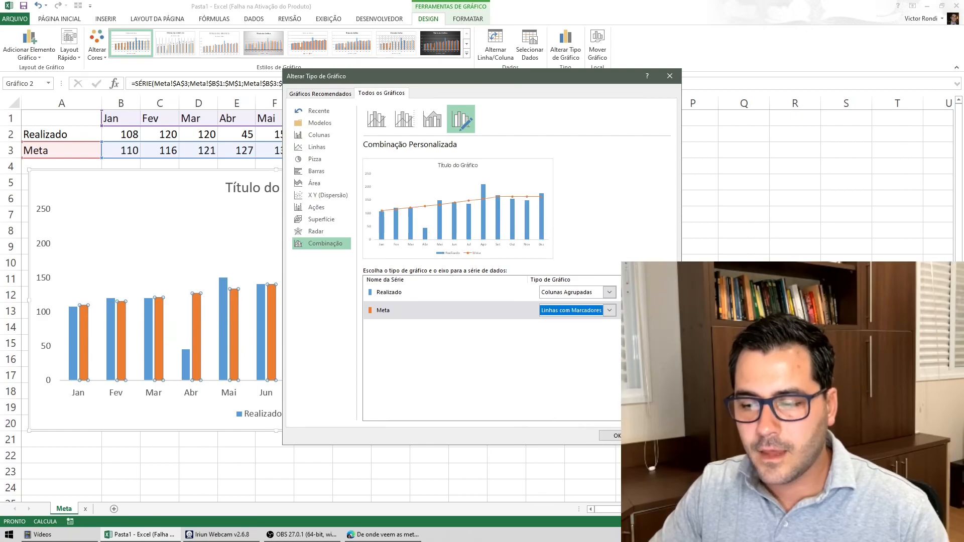
click(614, 436)
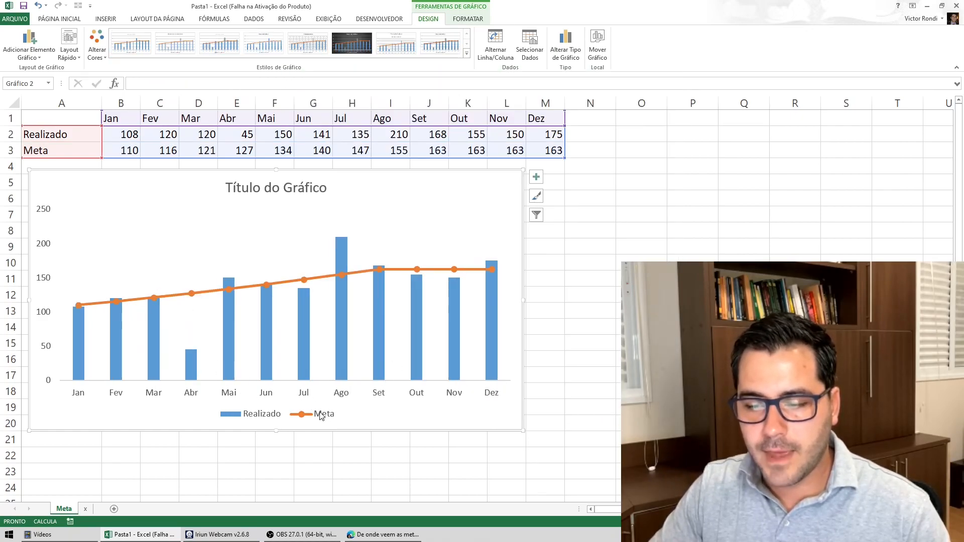
Color the Meta series black, both the marker fill and the line outline
click(227, 289)
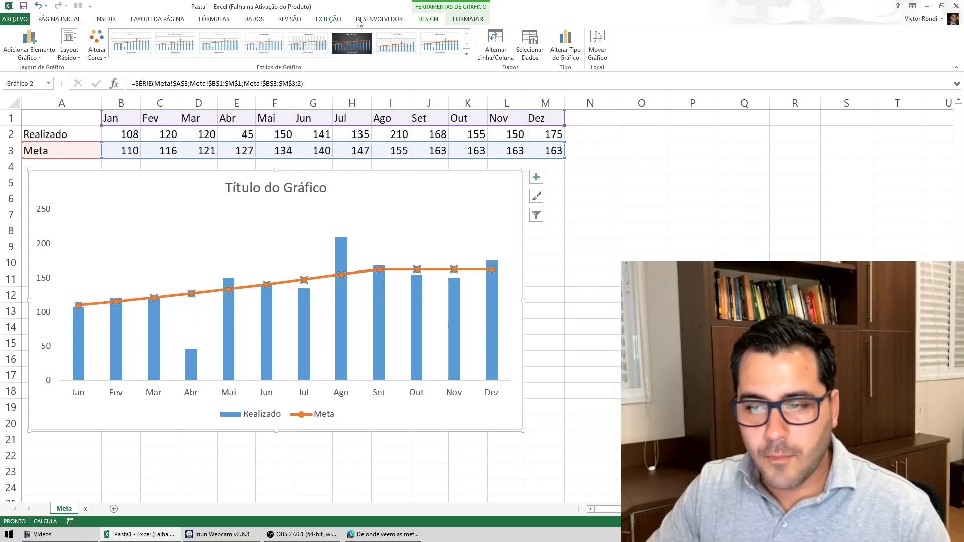
click(468, 20)
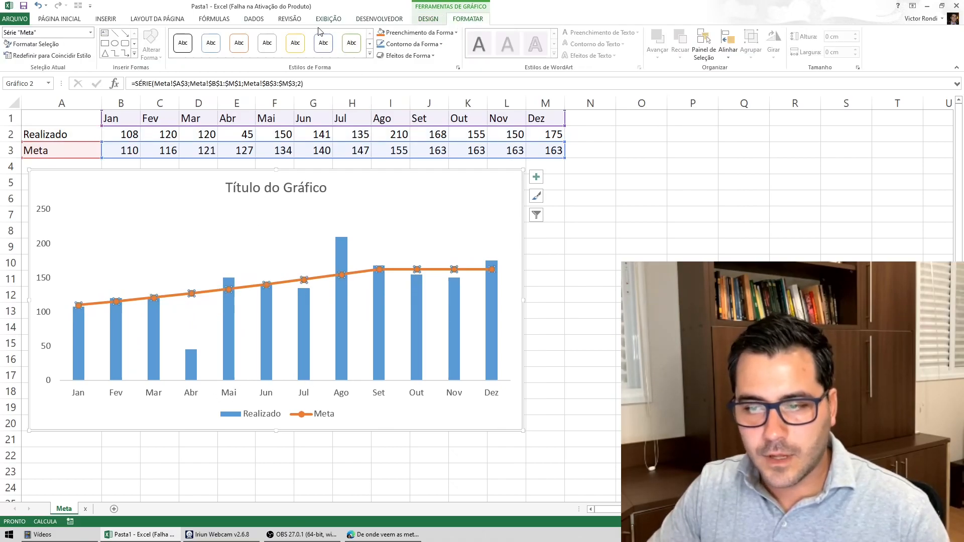
click(402, 32)
click(390, 71)
click(402, 44)
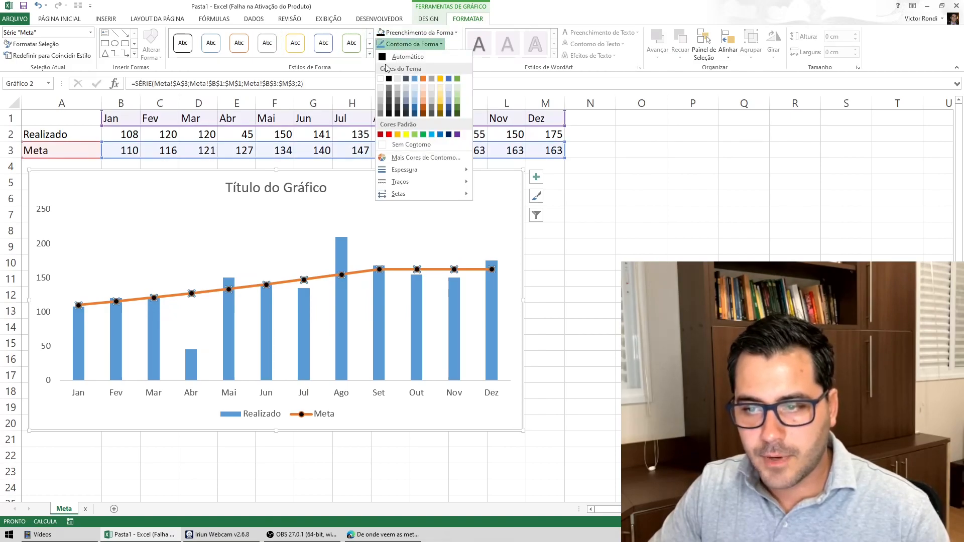
click(388, 67)
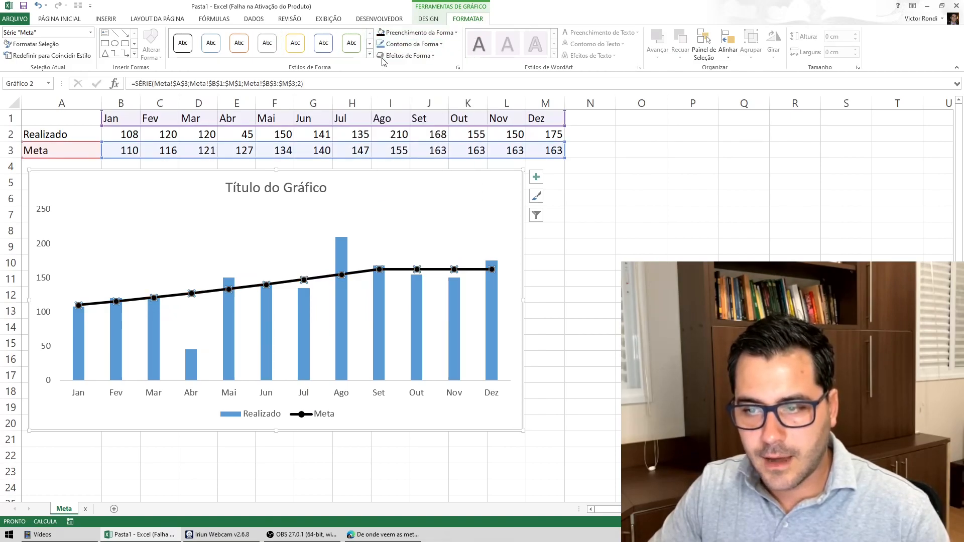
Fill the Realizado columns with the standard green color
click(344, 312)
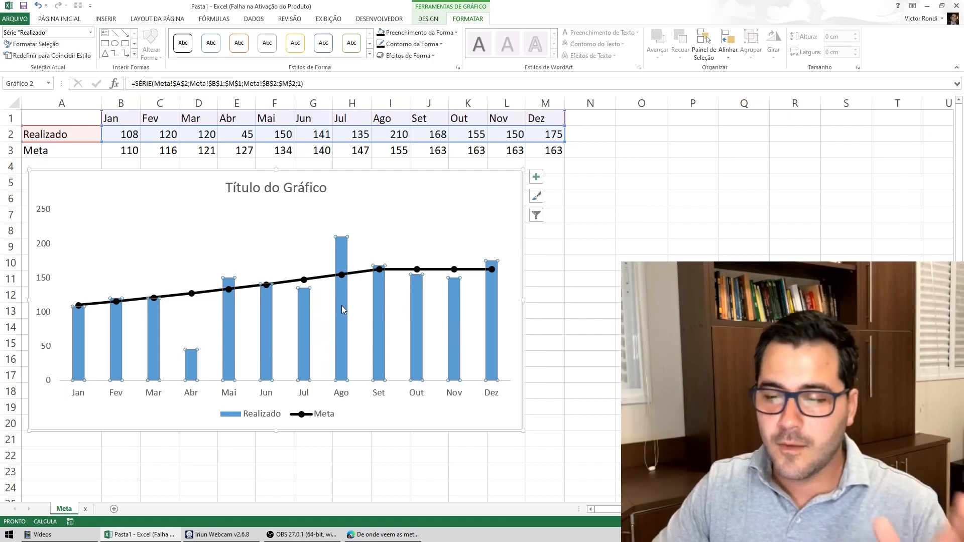
click(397, 32)
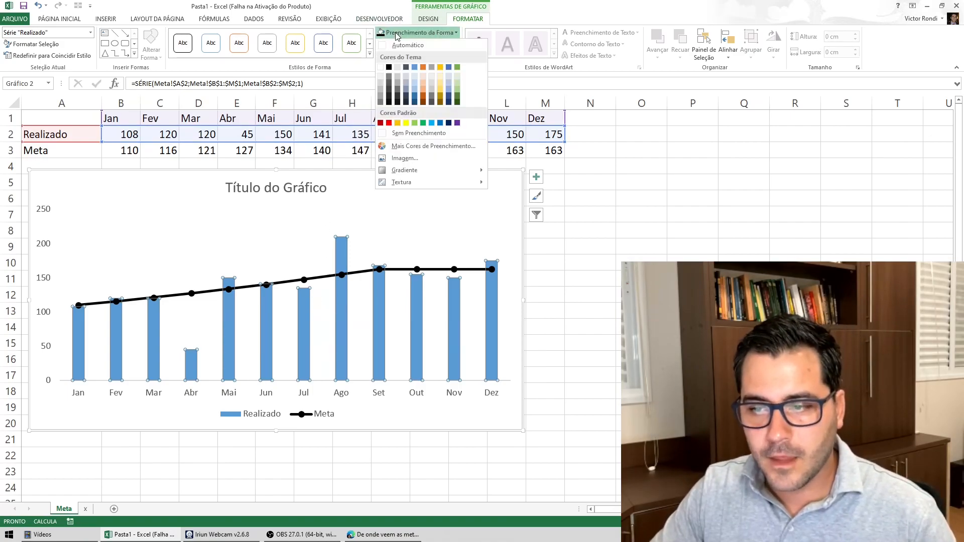
click(423, 124)
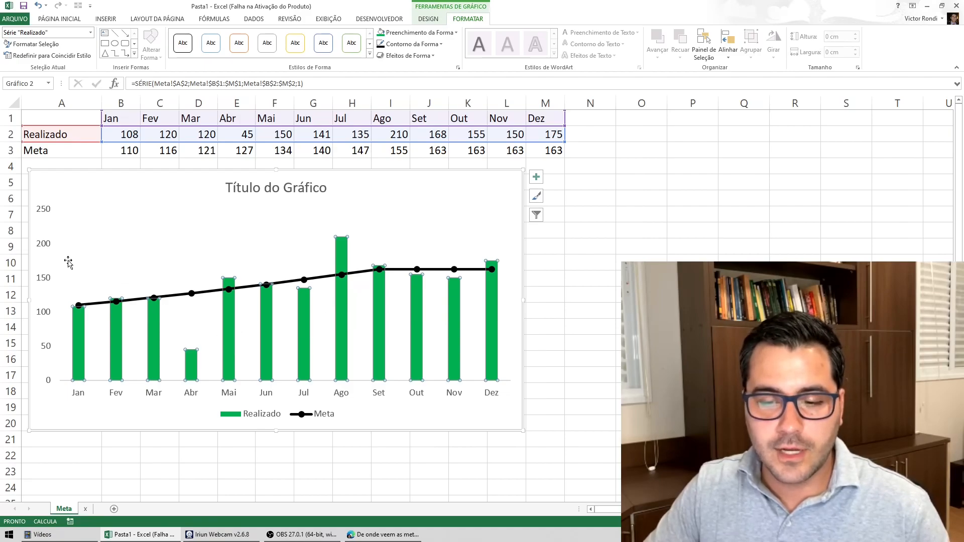
Add data labels to the Realizado columns, positioned at the center (Centro)
click(537, 177)
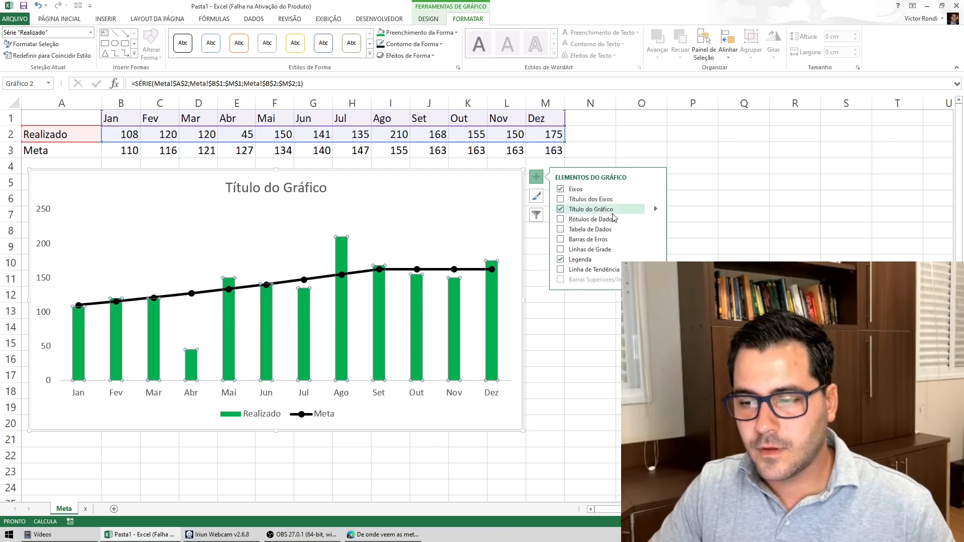
click(656, 221)
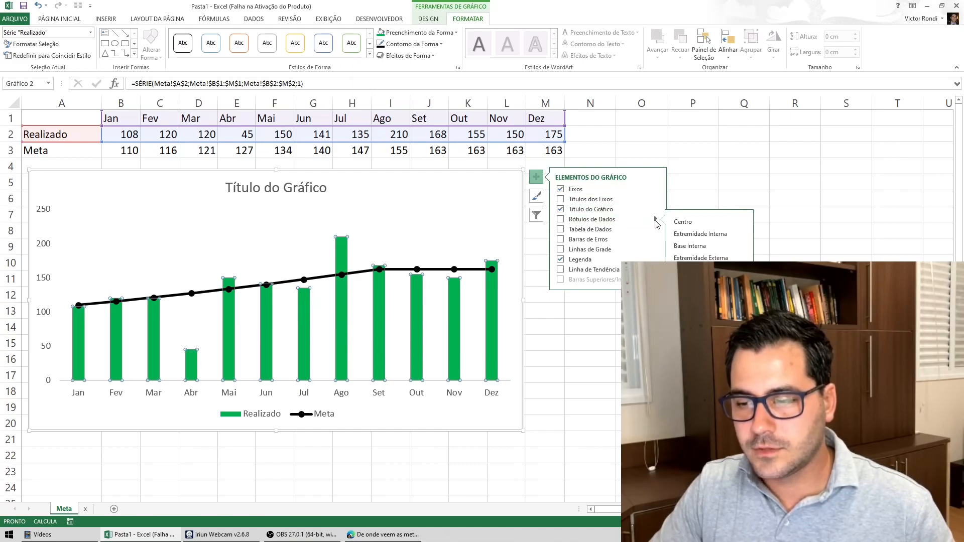
click(675, 221)
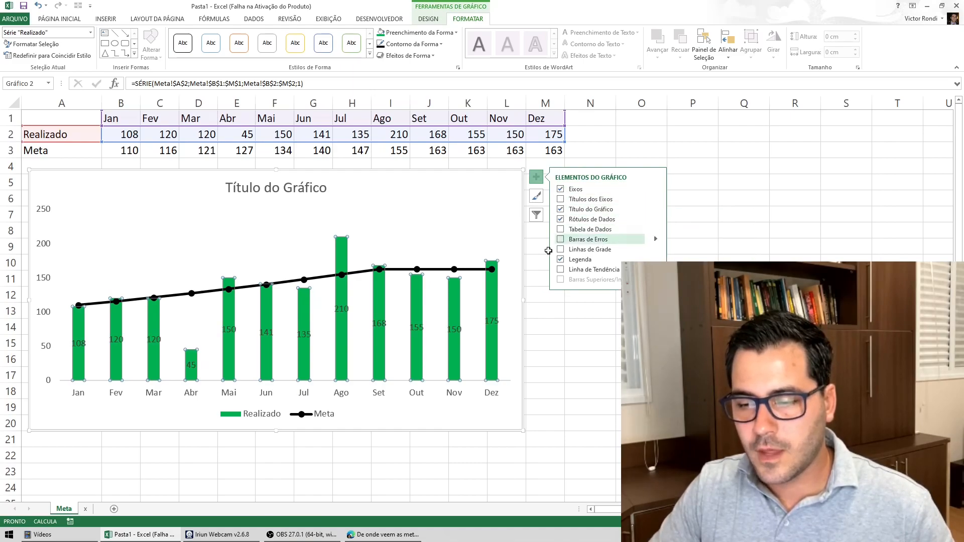
Add data labels to the Meta line, positioned above the points (Acima)
click(456, 272)
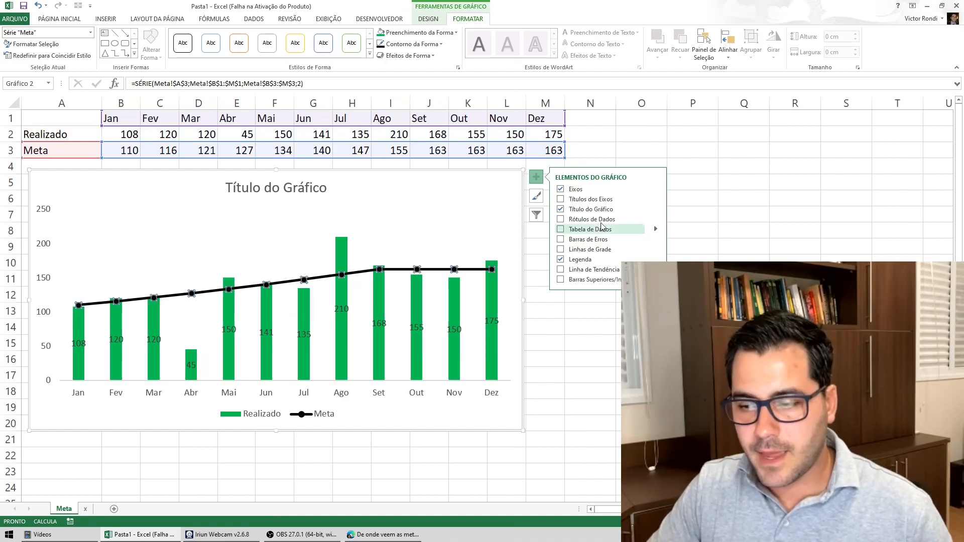
click(656, 221)
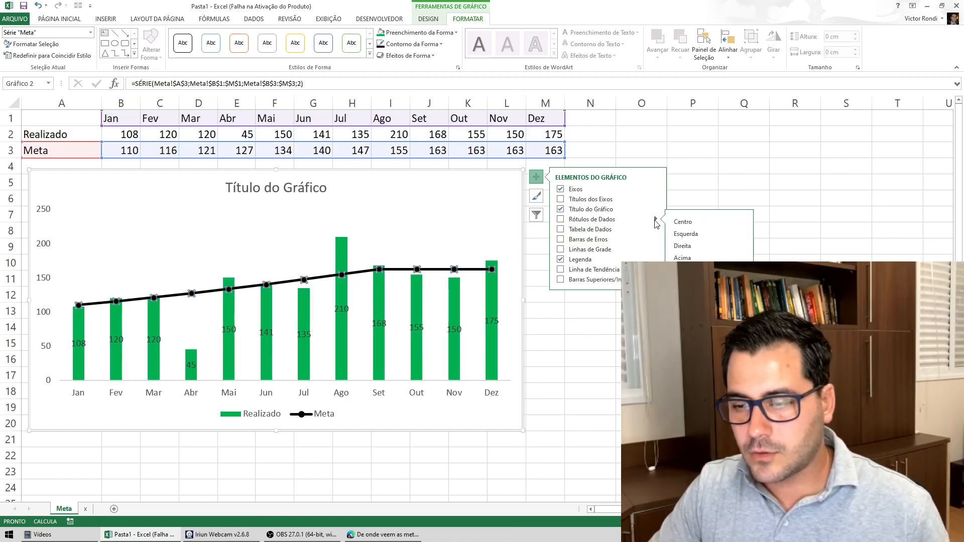
click(690, 258)
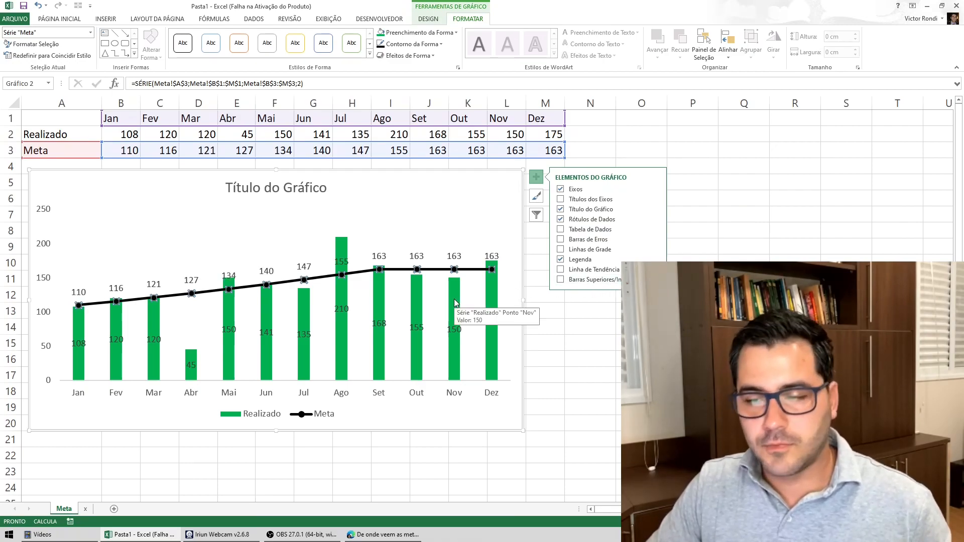
click(492, 323)
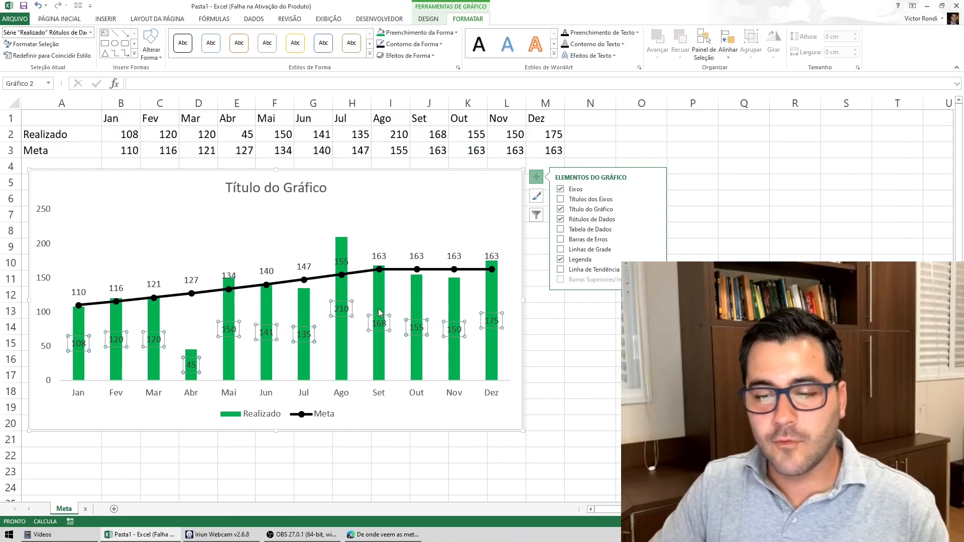
click(378, 305)
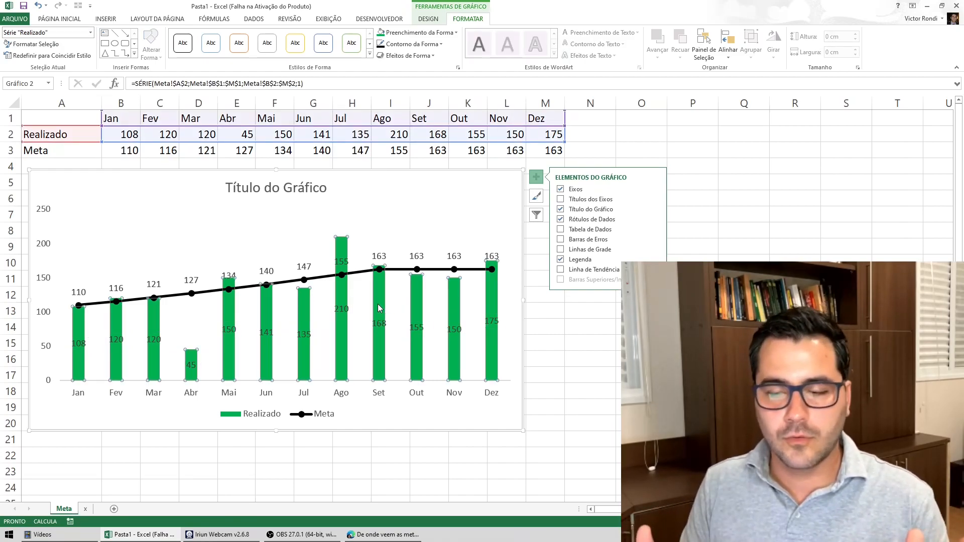
Set the gap width (Largura do Espaçamento) of the Realizado columns to 80%
right_click(418, 303)
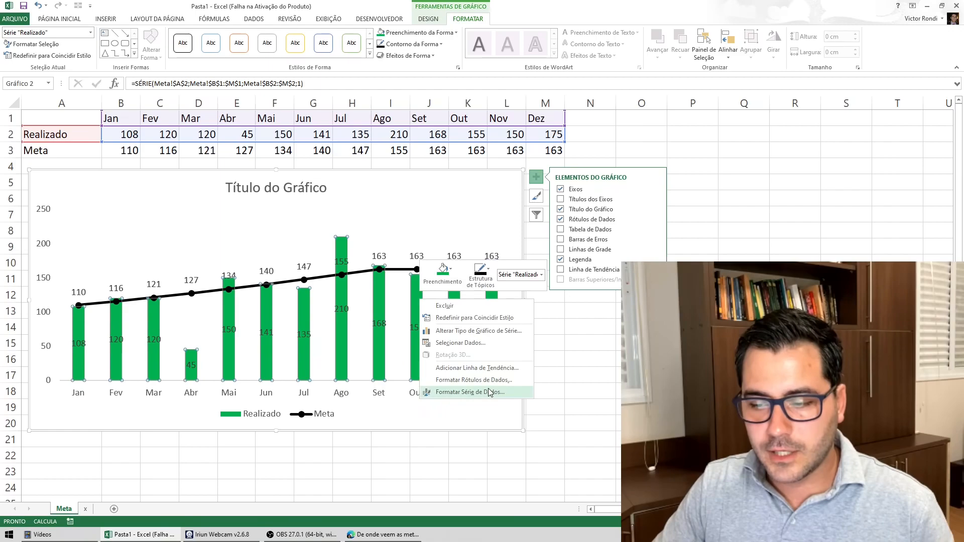
click(453, 392)
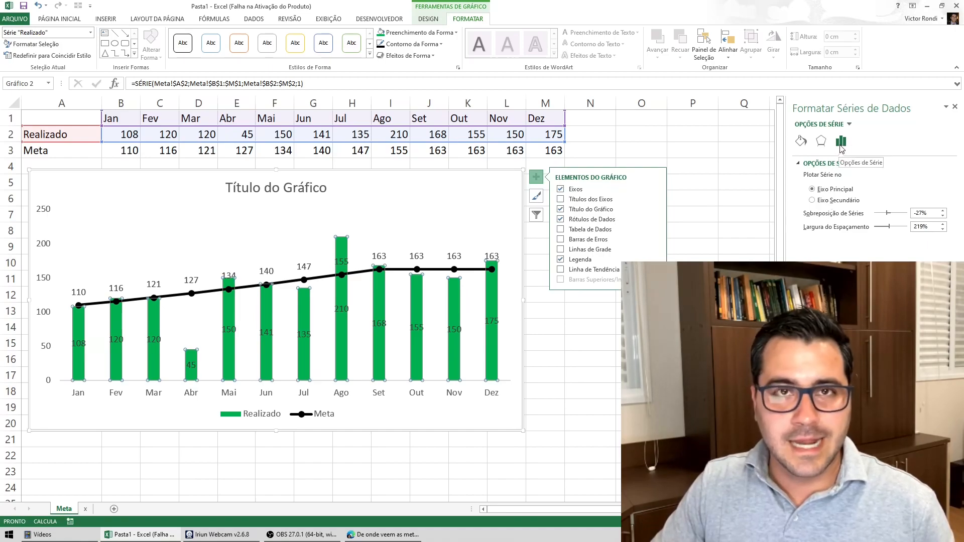
click(922, 227)
double_click(922, 227)
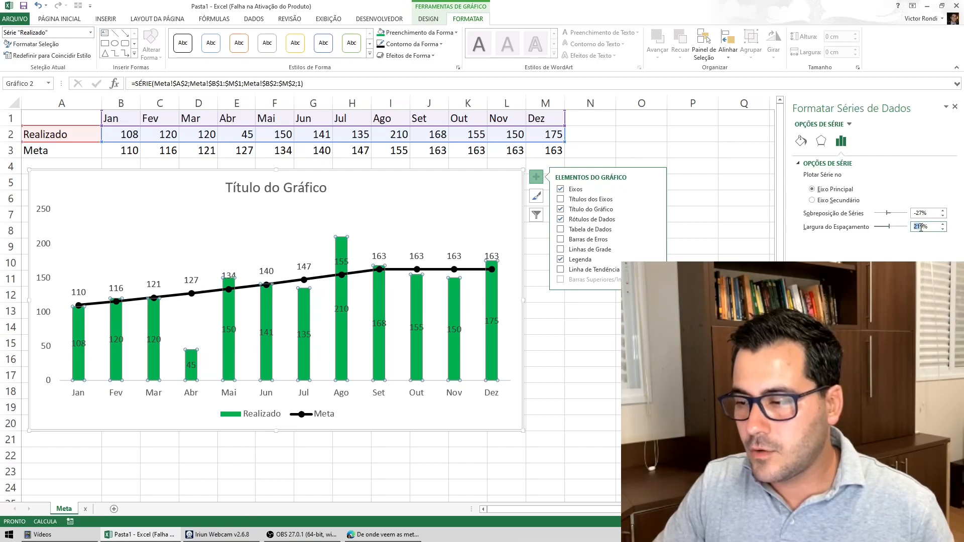
text(80)
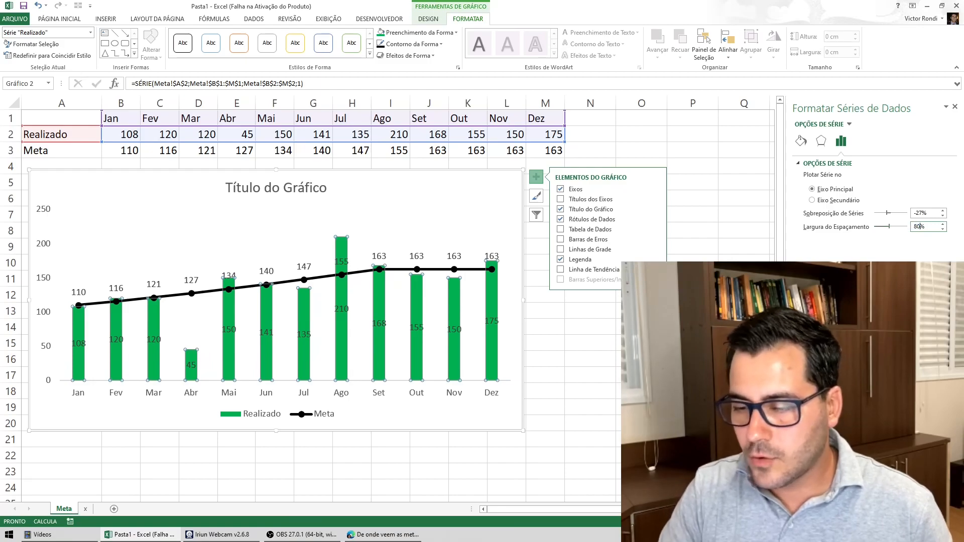
key(Return)
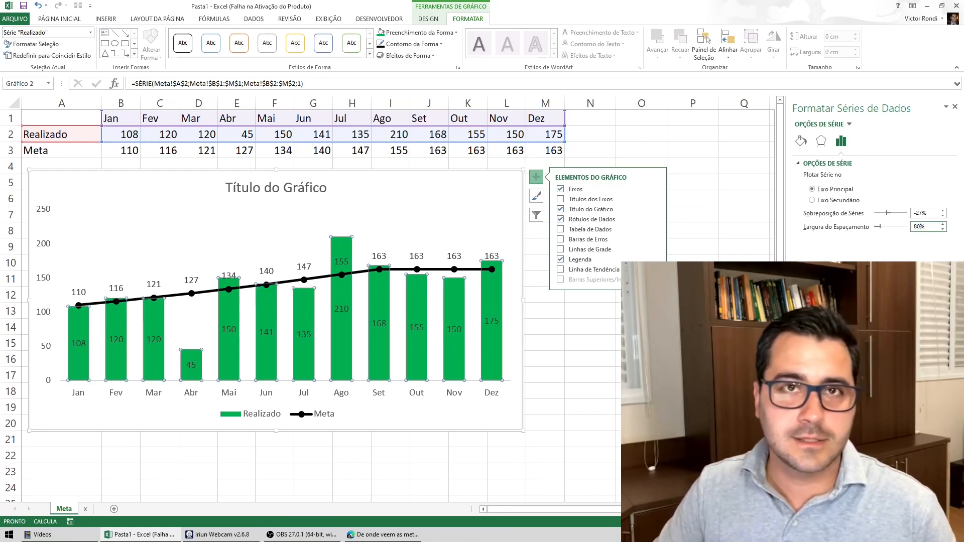
Make the data labels of the Realizado columns bold and white
click(492, 324)
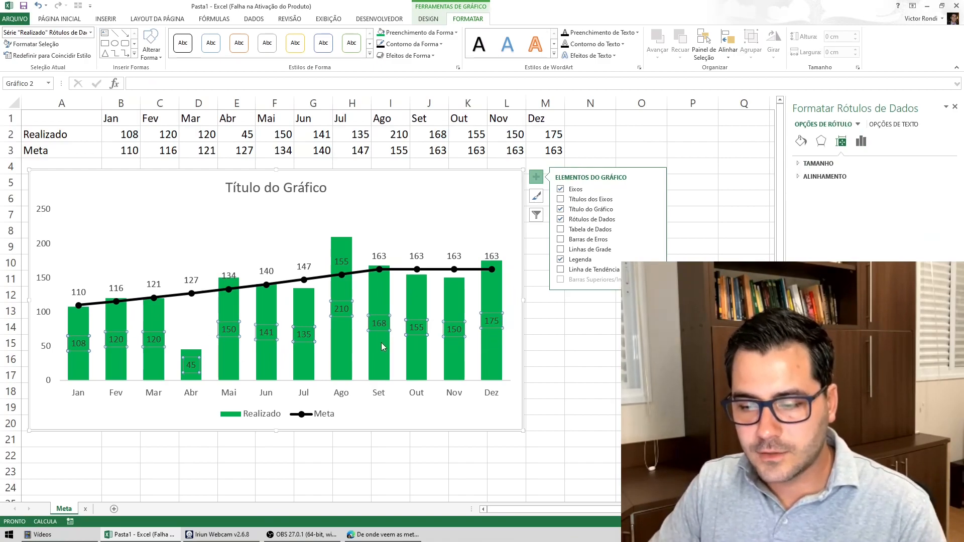
key(ctrl+n)
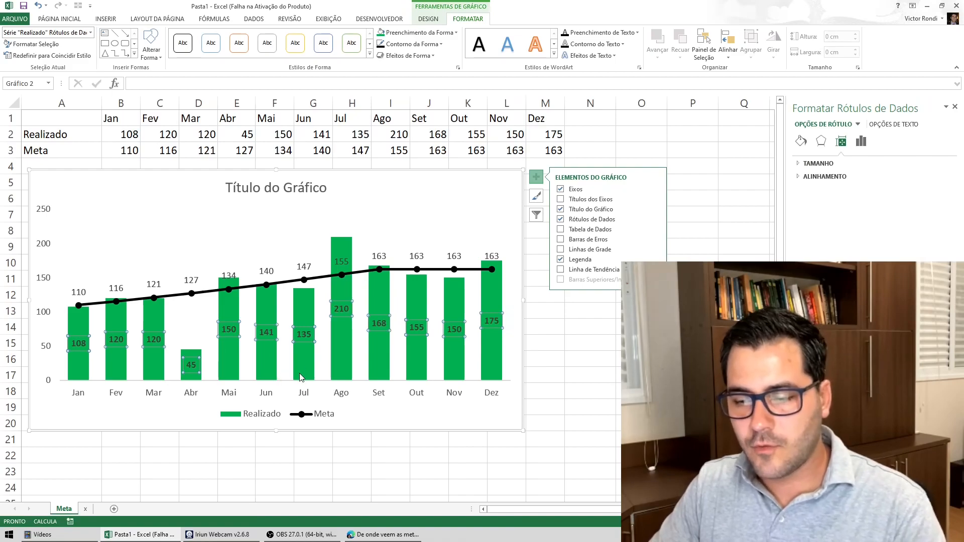
click(72, 20)
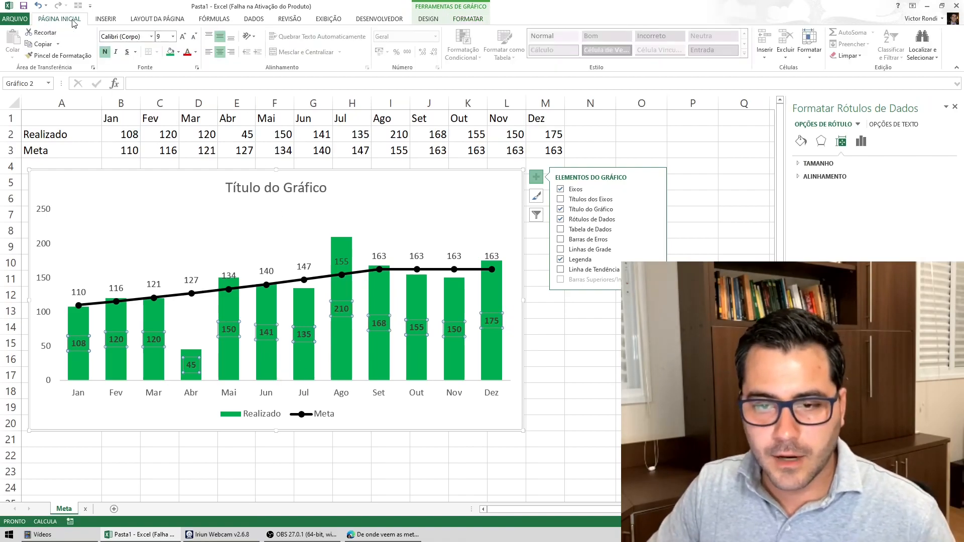
click(195, 52)
click(186, 87)
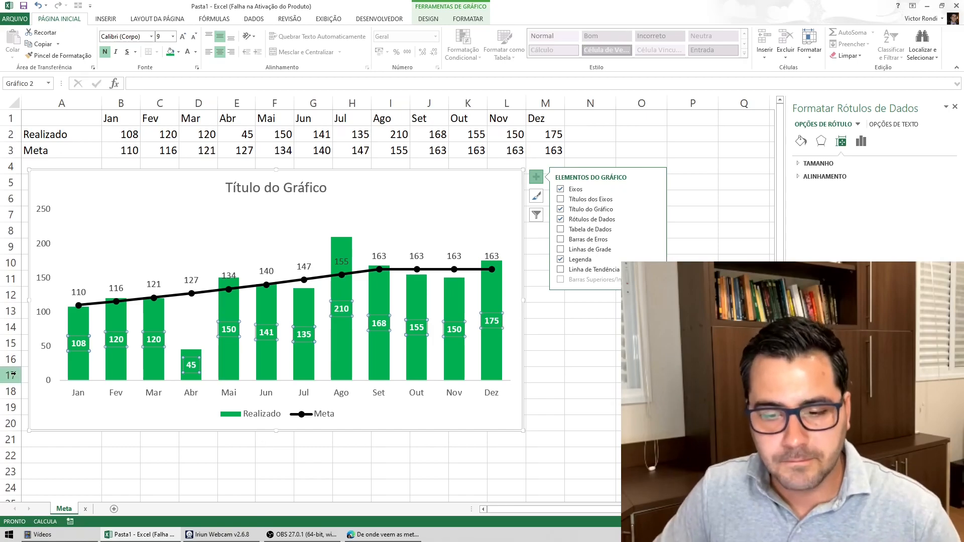
Fill the Realizado columns that miss the Meta (Jan, Mar, Abr, Jul, Out and Nov) with standard red
click(114, 359)
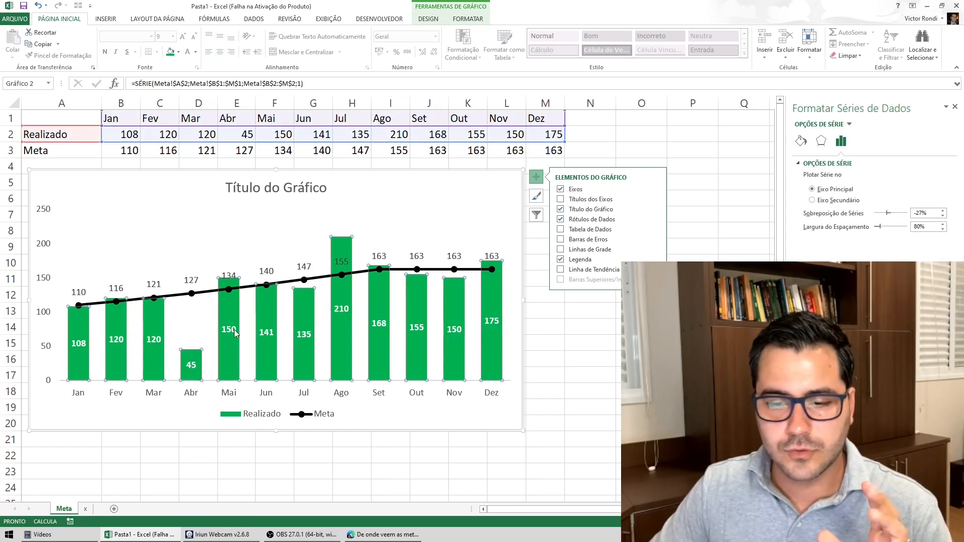
click(88, 331)
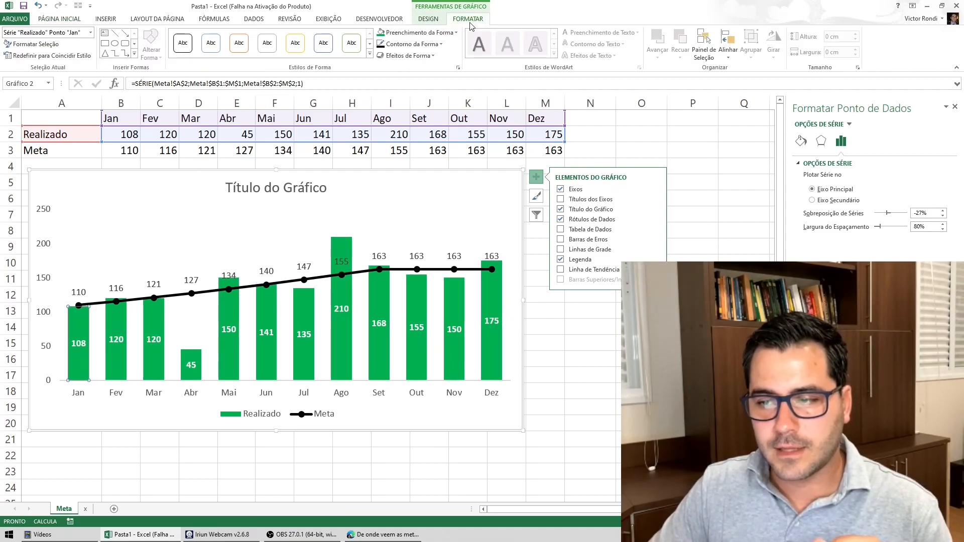
click(419, 33)
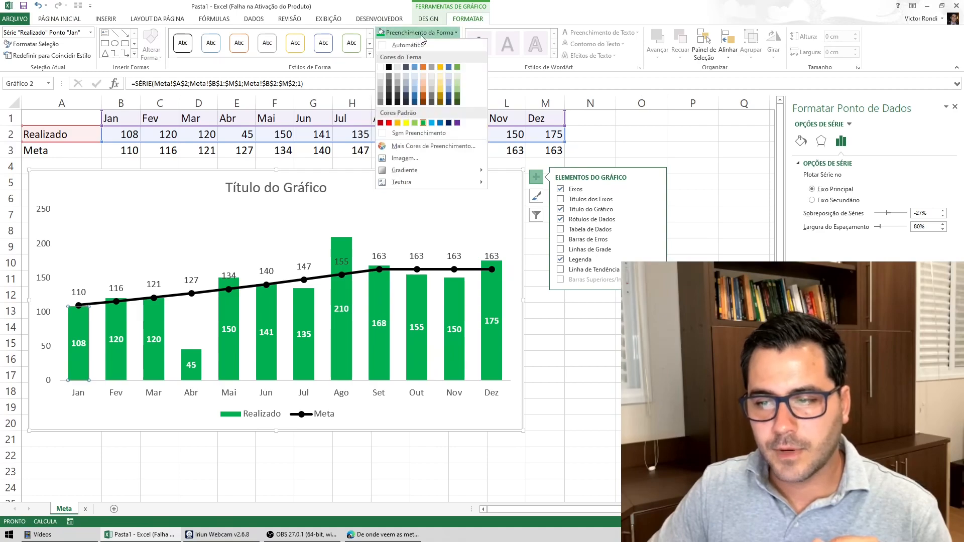
click(389, 123)
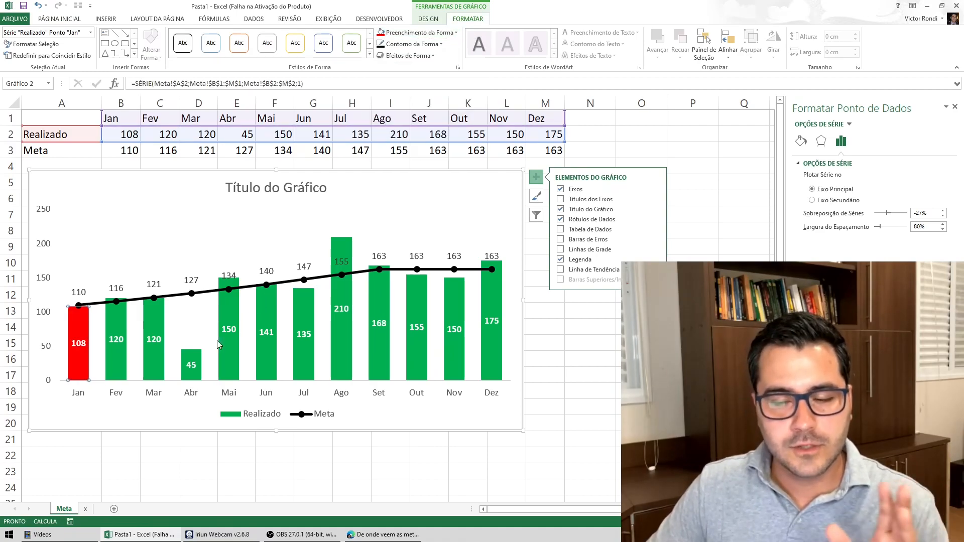
click(195, 357)
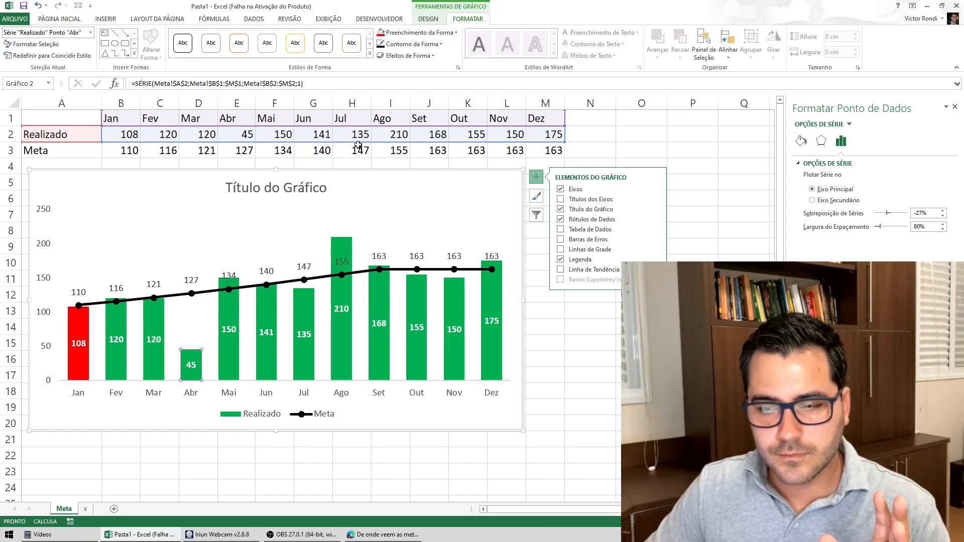
click(381, 33)
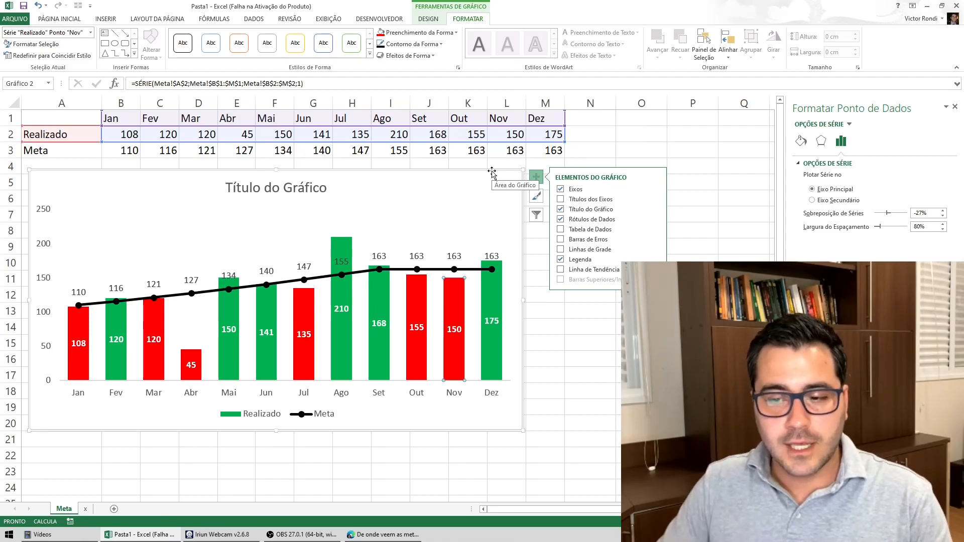
Change the chart title to Produtividade
click(273, 190)
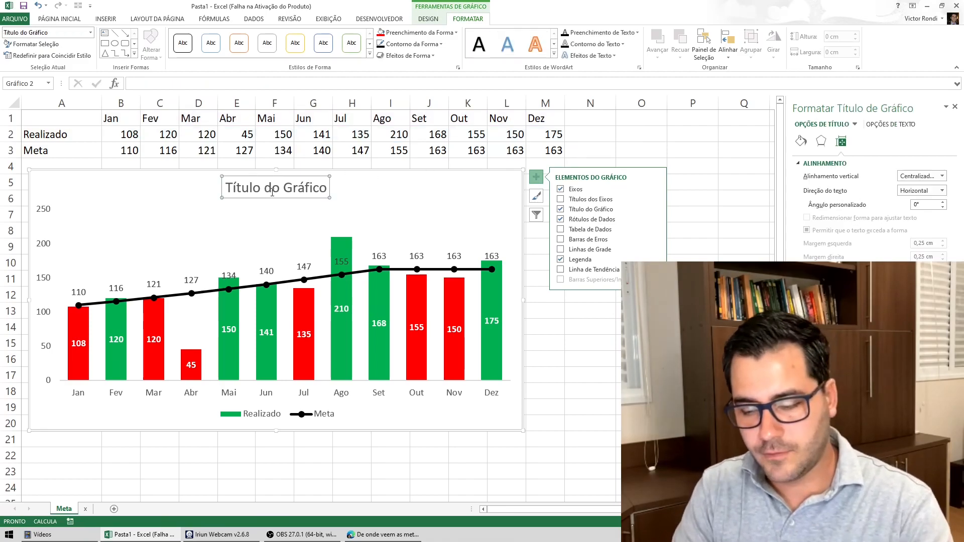
text(Produtiv)
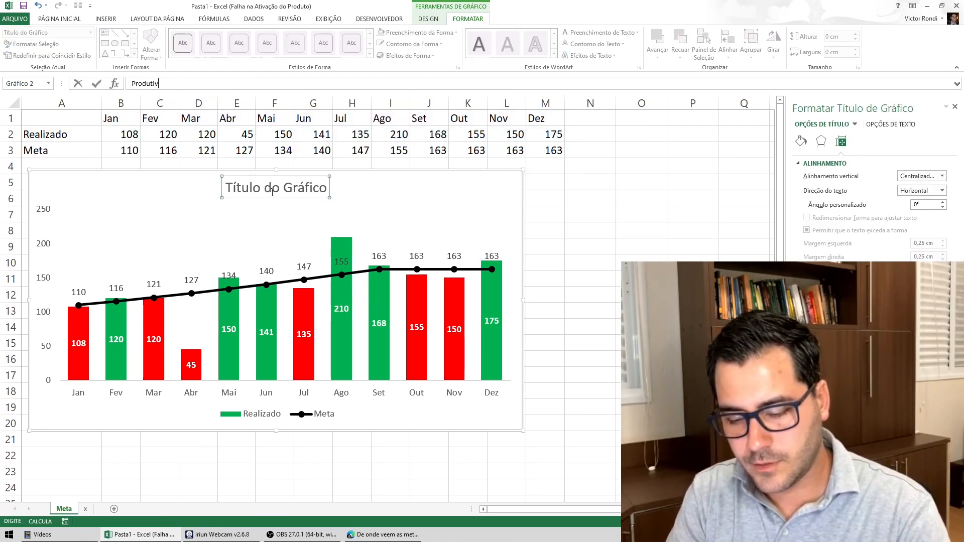
text(idade)
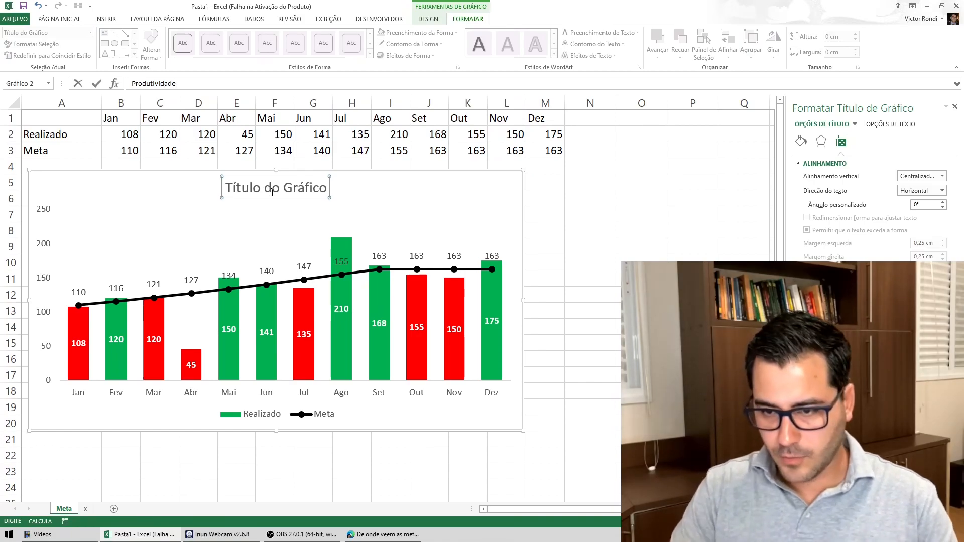
key(Return)
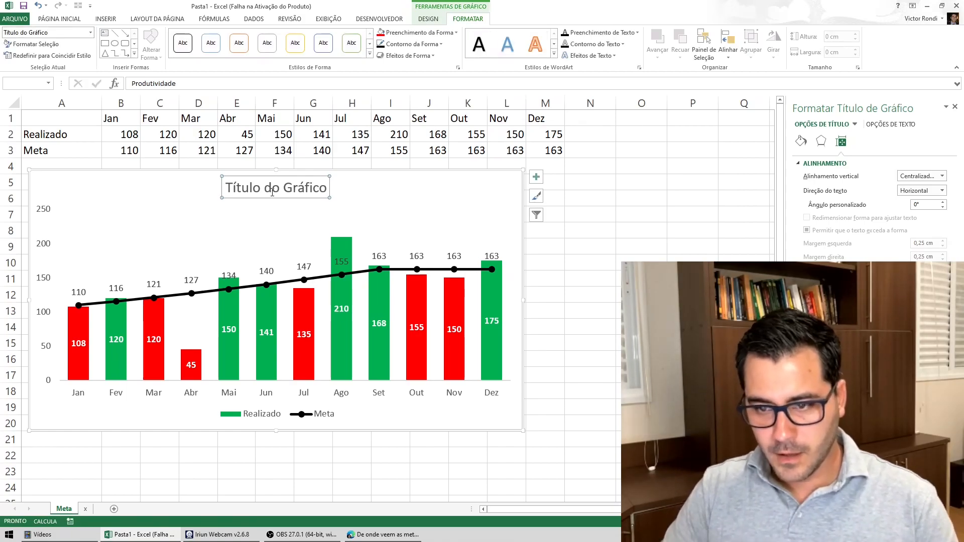
click(517, 199)
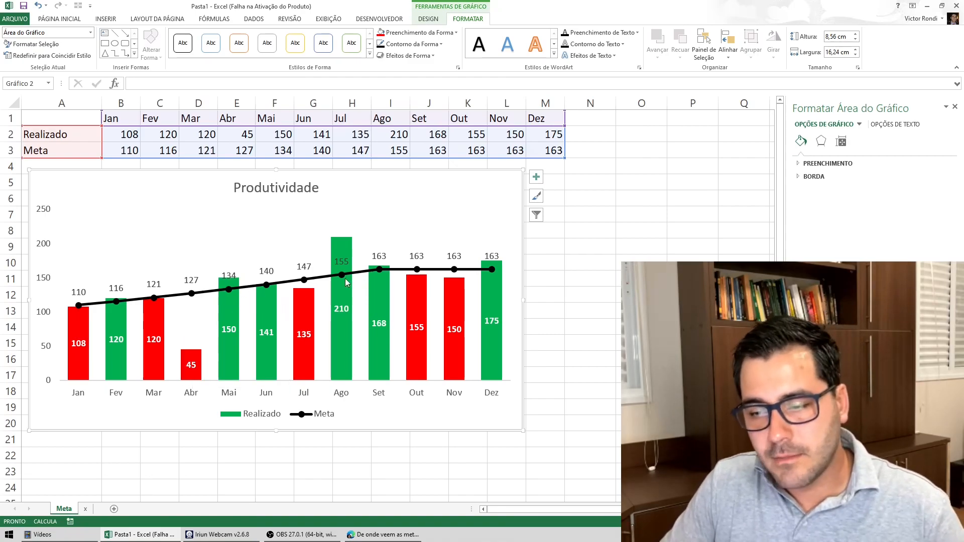
mouse_move(336, 250)
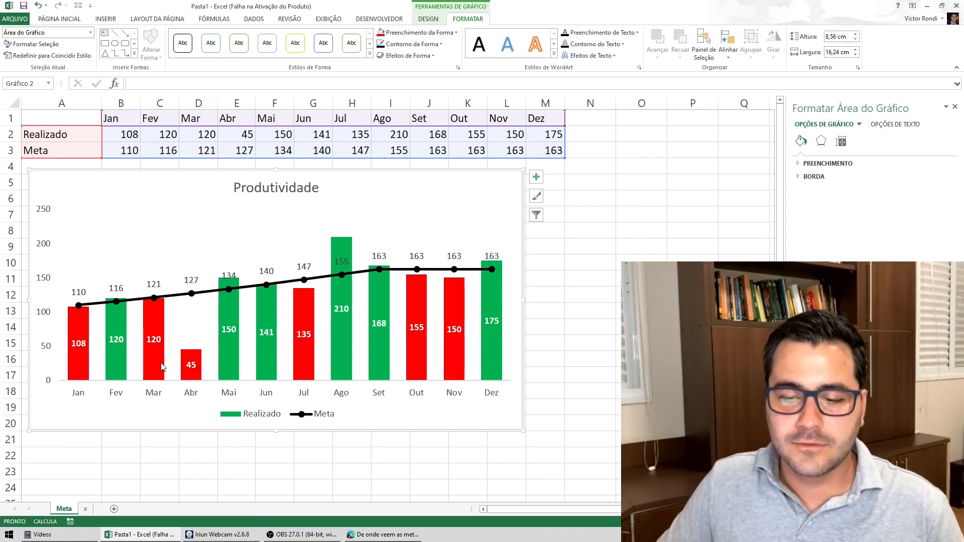
click(187, 362)
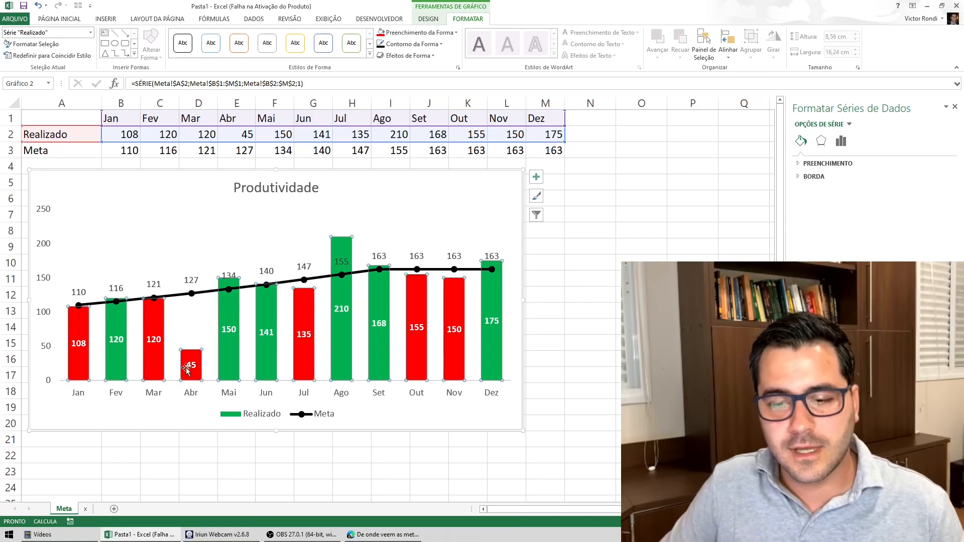
click(344, 326)
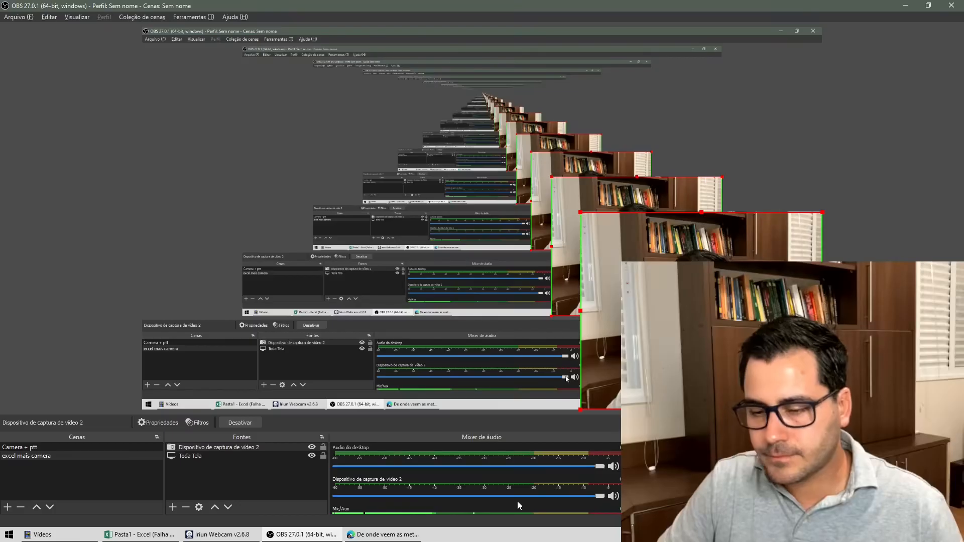
Switch back to Excel, try out a multiplication-sign shape about 1.08 cm high above the Abr column, and delete it
click(161, 534)
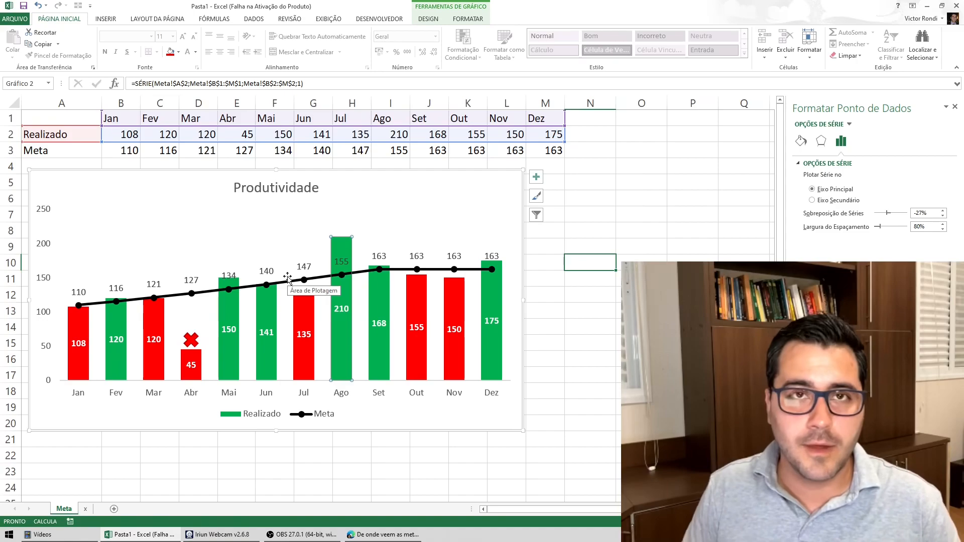
click(191, 340)
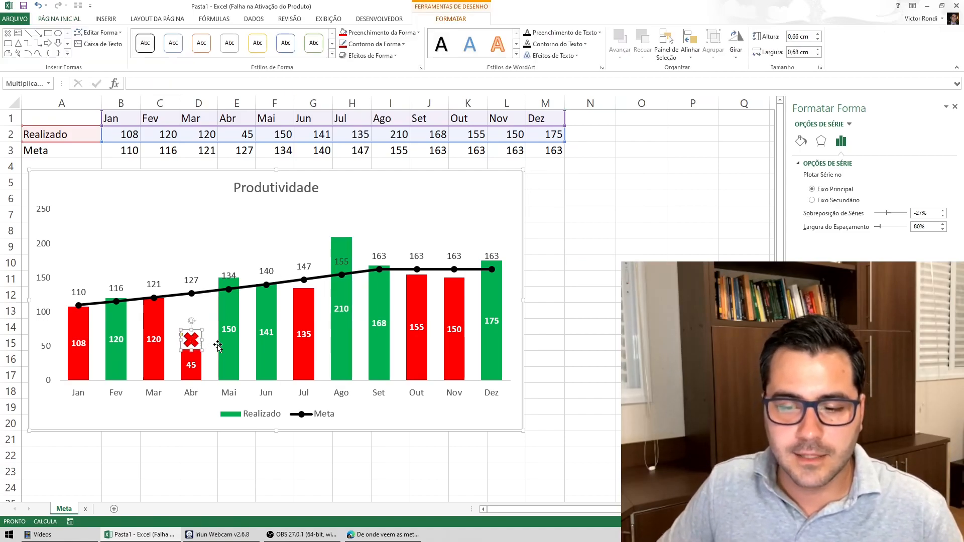
click(105, 19)
click(166, 45)
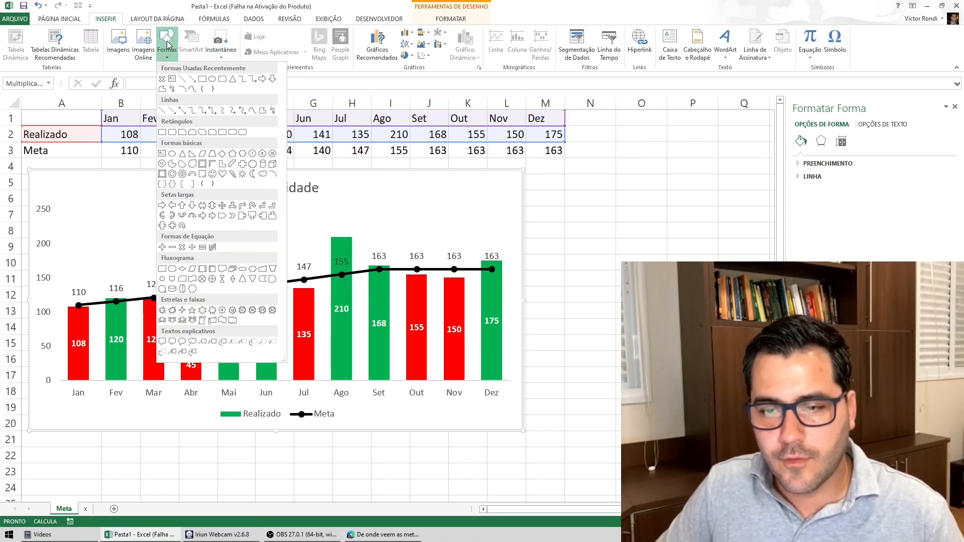
click(182, 247)
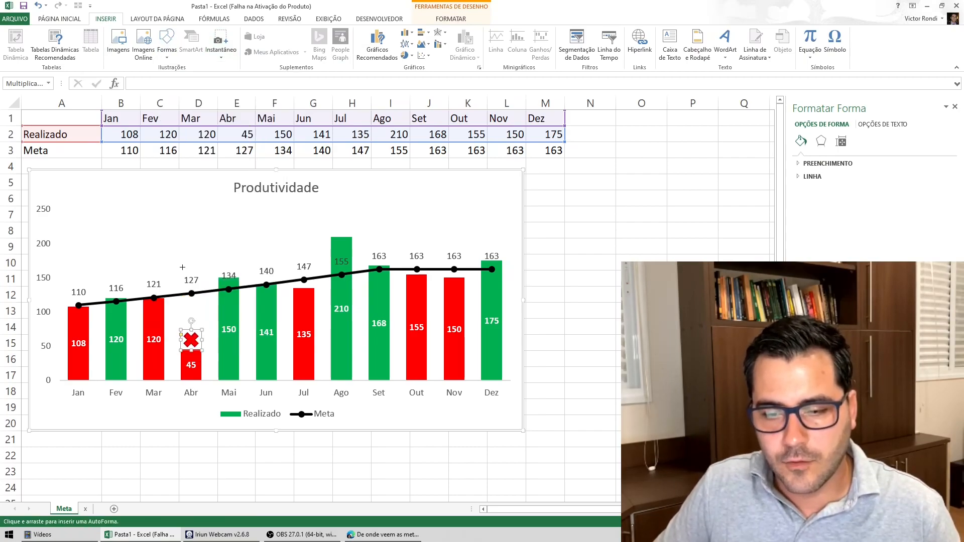
mouse_move(198, 279)
mouse_down()
mouse_move(204, 286)
mouse_move(194, 256)
mouse_up()
click(343, 33)
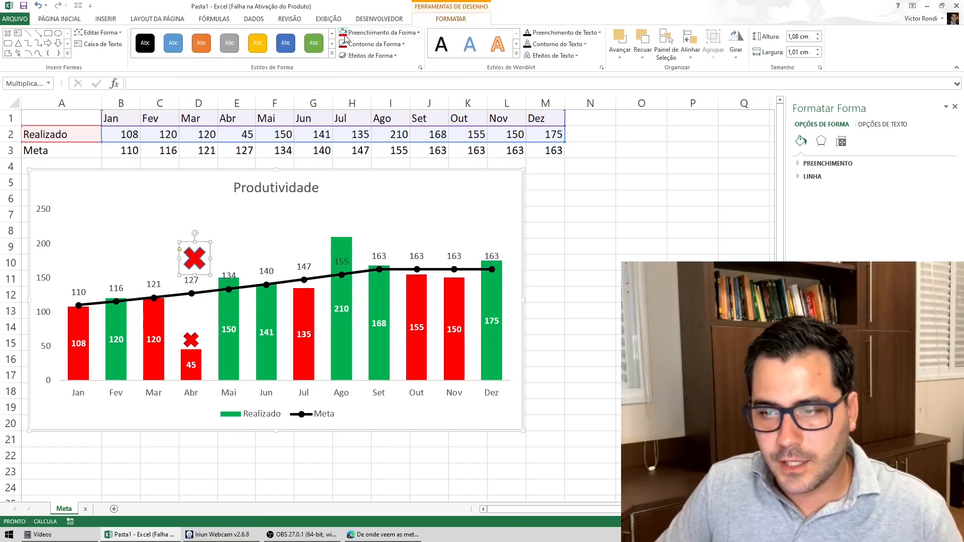
click(362, 44)
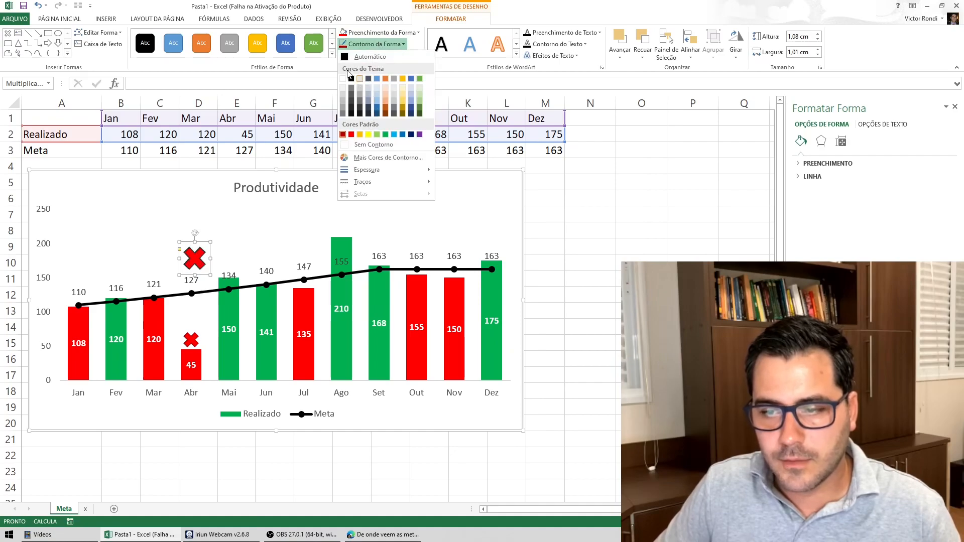
click(258, 220)
key(Delete)
Copy the red X shape from the Abr column and place the copy just above the Ago column
click(191, 342)
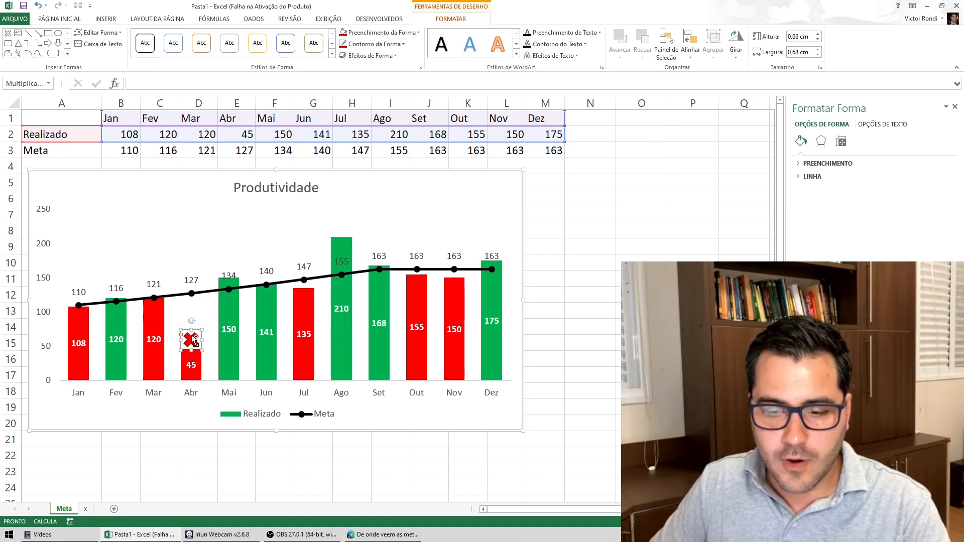
drag(195, 344, 344, 230)
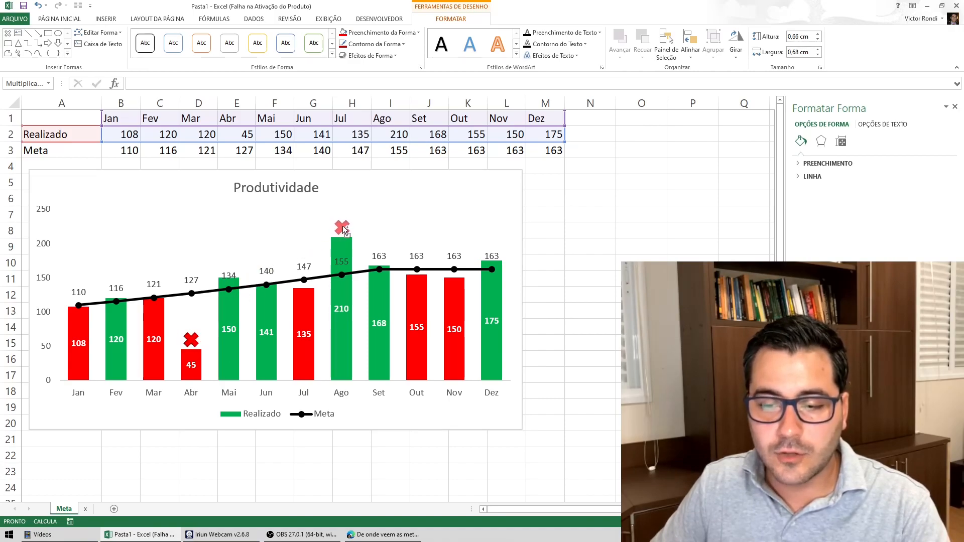
drag(344, 230, 343, 229)
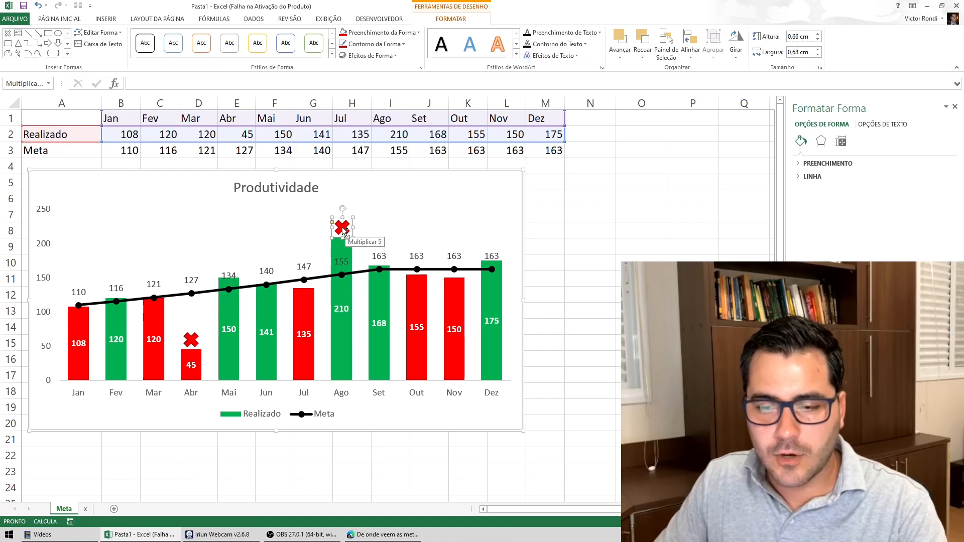
Try a further copy of the red X above the Set column and delete that copy
drag(348, 232, 383, 232)
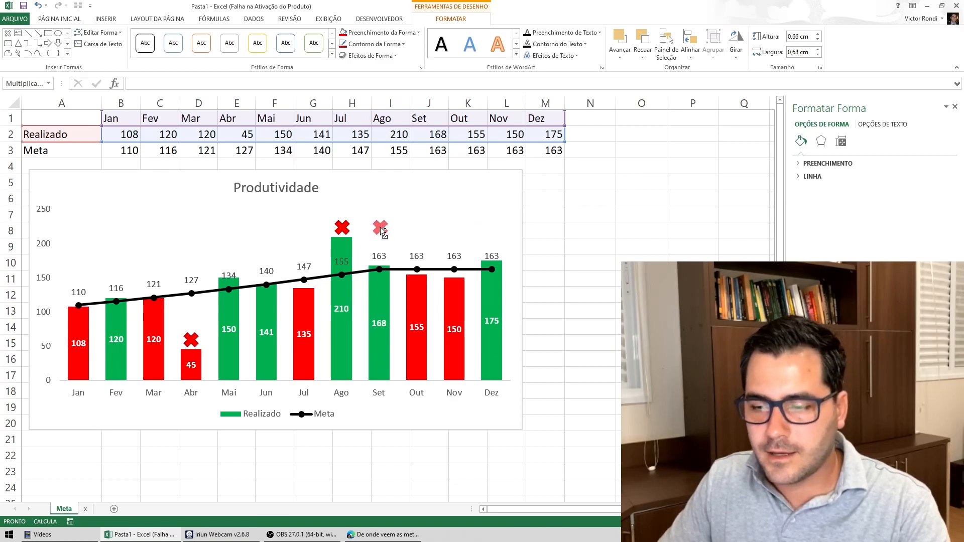
mouse_move(382, 232)
mouse_down()
mouse_move(381, 244)
mouse_move(385, 214)
mouse_up()
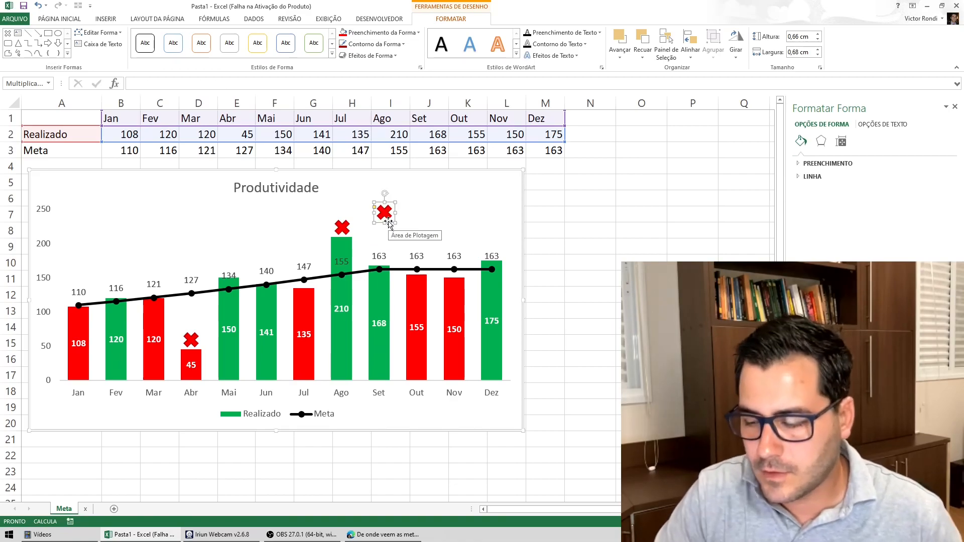
key(Delete)
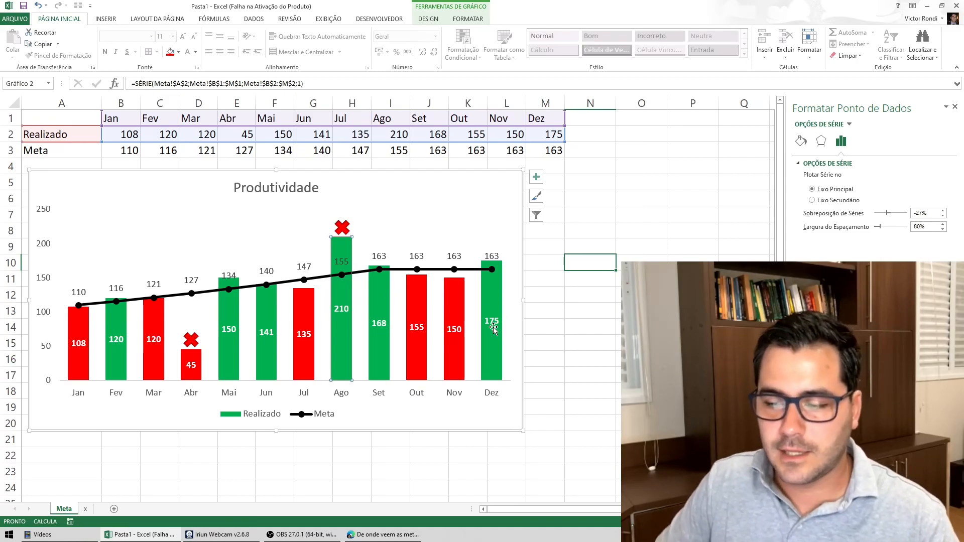
Add a black outline to only the Dez column of the Realizado series
click(615, 229)
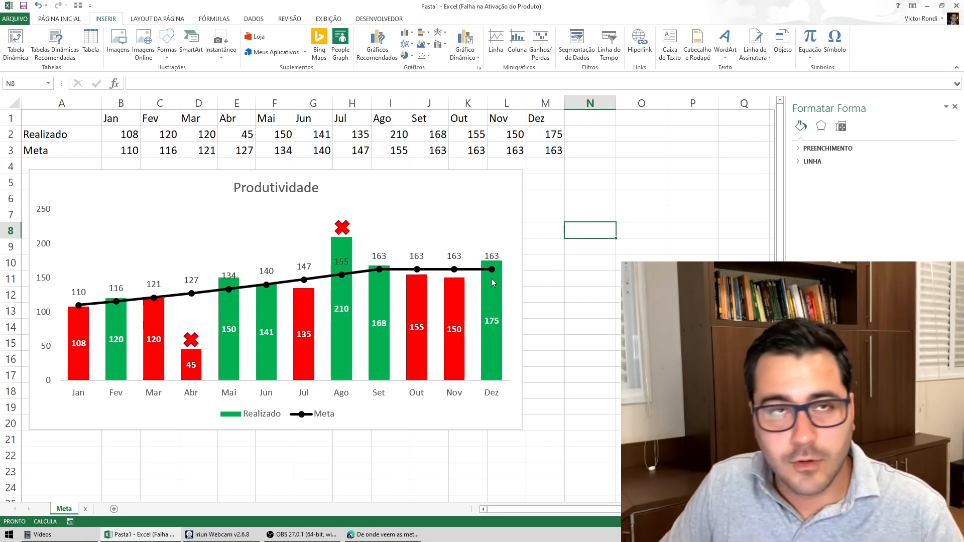
click(491, 281)
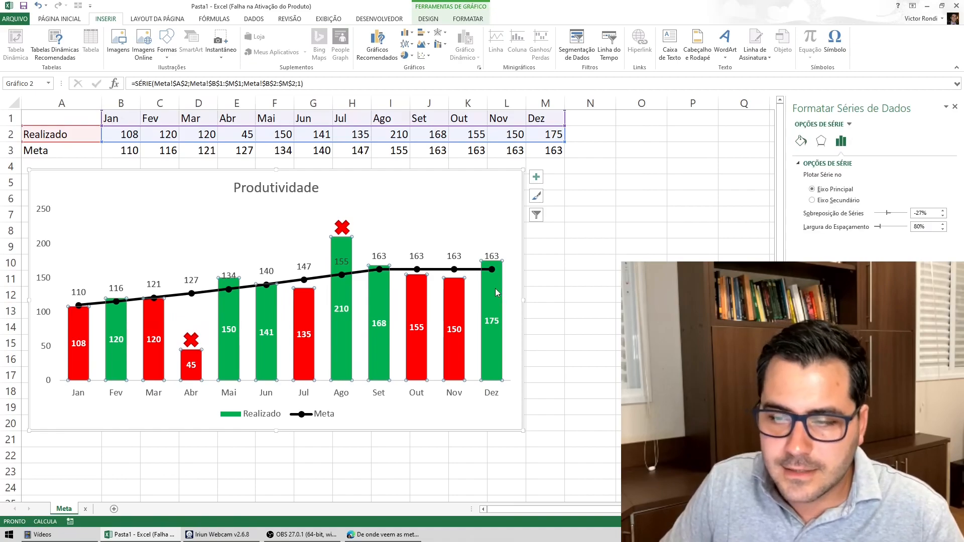
click(495, 289)
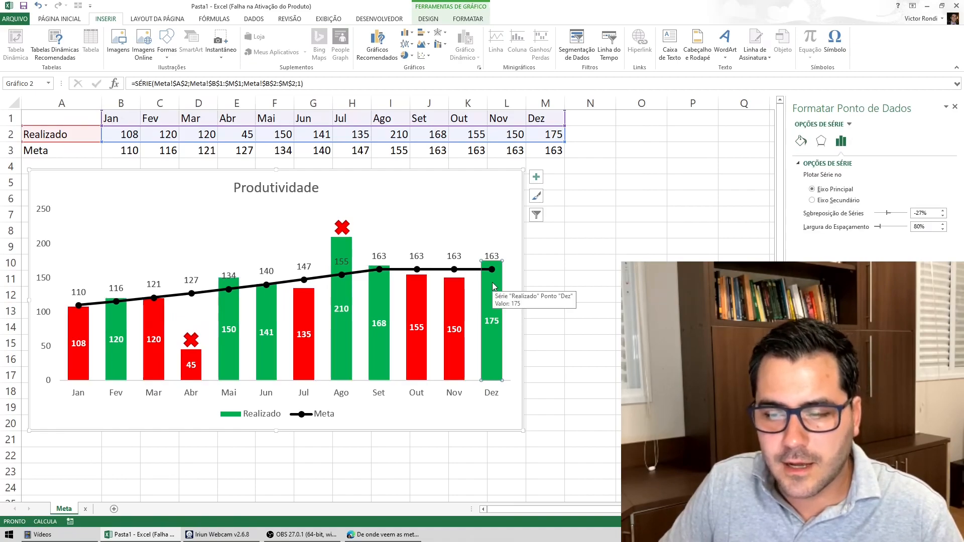
click(467, 19)
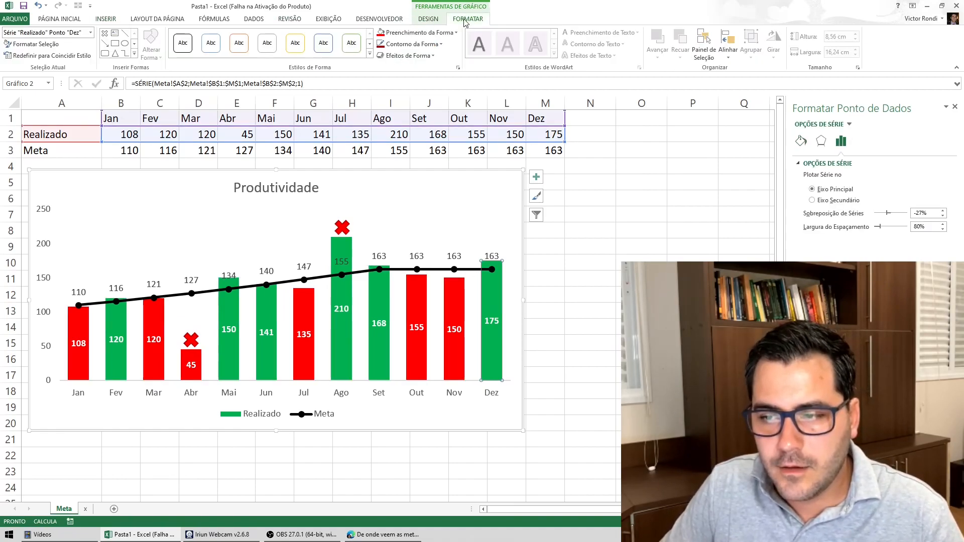
click(383, 46)
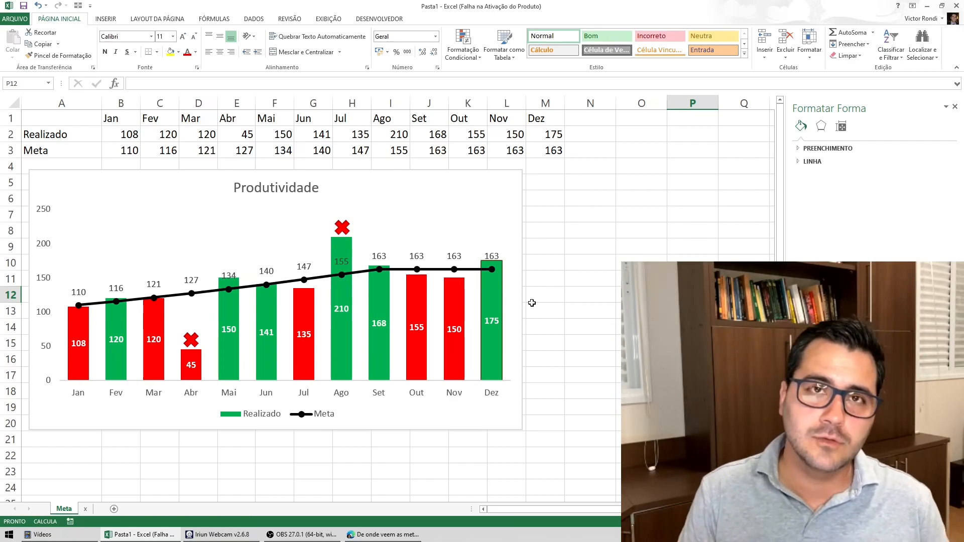
Label two new data rows below Meta: Situação Atual in A4 and Benchmark in A5
double_click(62, 168)
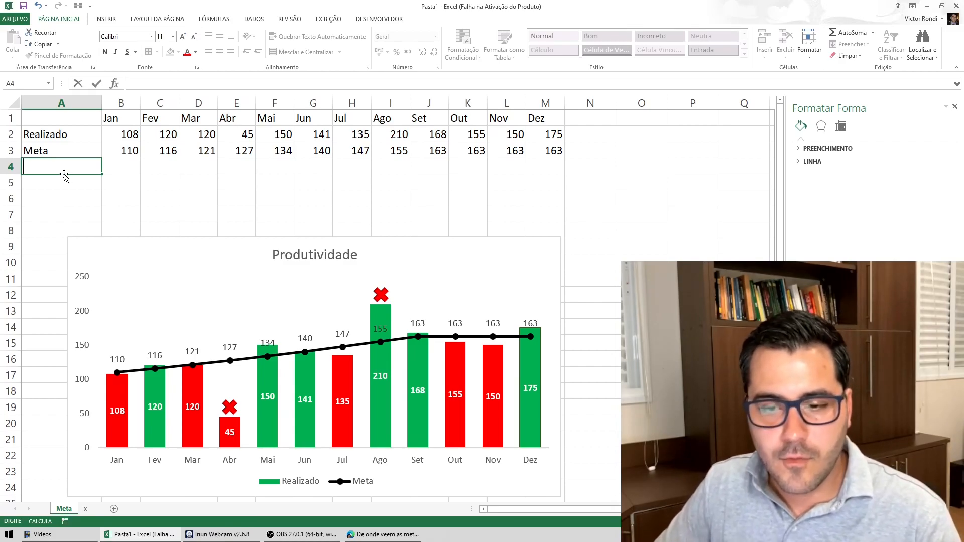
text(Situa)
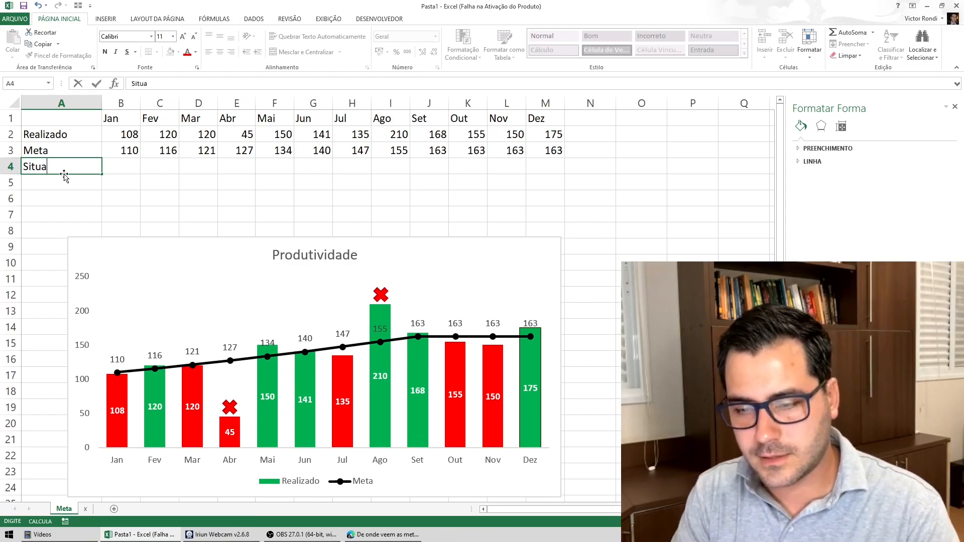
text(ção Atual)
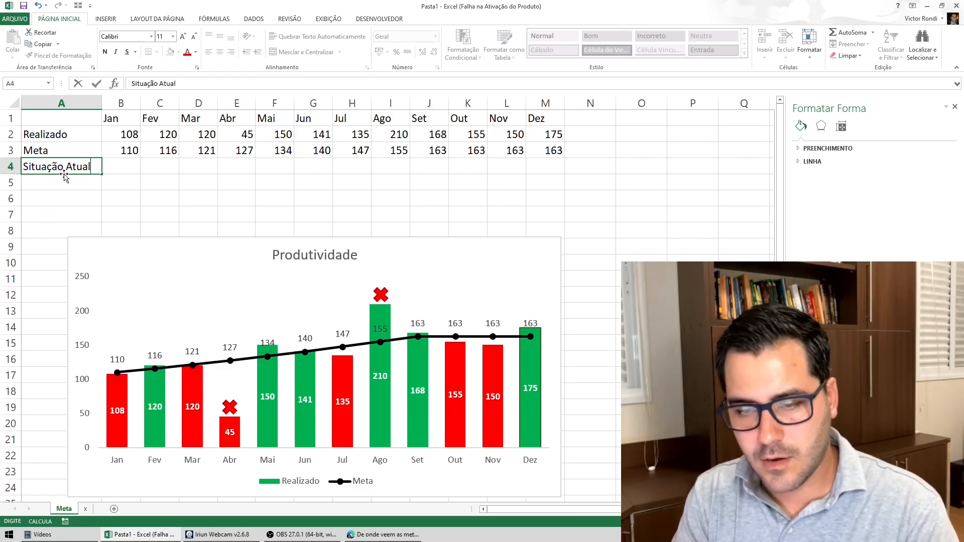
key(Return)
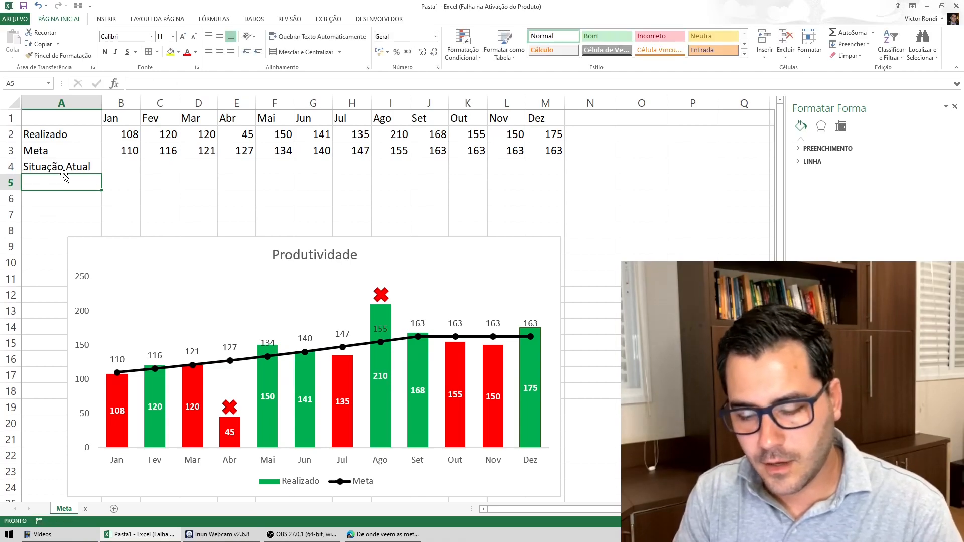
text(Benchmar)
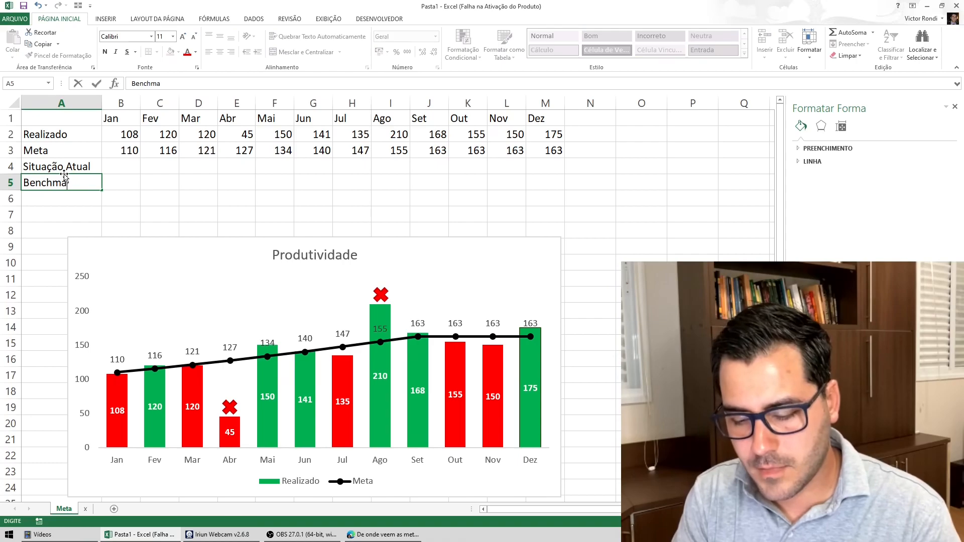
text(k)
key(Return)
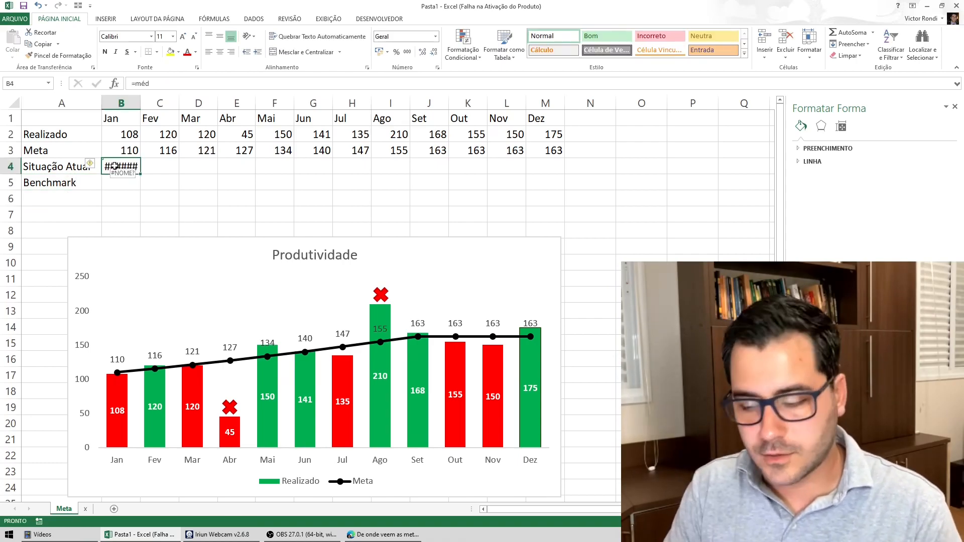
Calculate the Jan Situação Atual in B4 as the average of the Set to Dez Realizado values with =MÉDIA(J2:M2)
text(=méd)
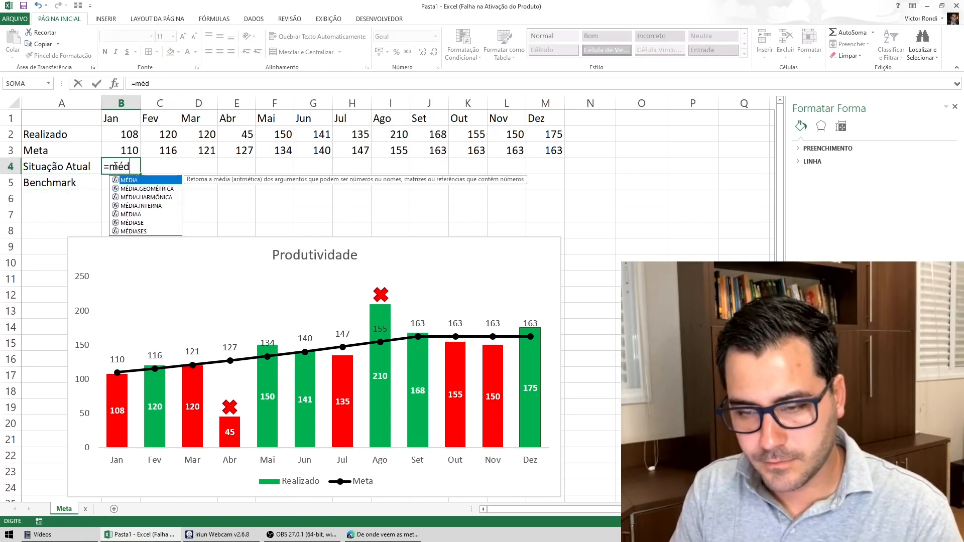
key(Tab)
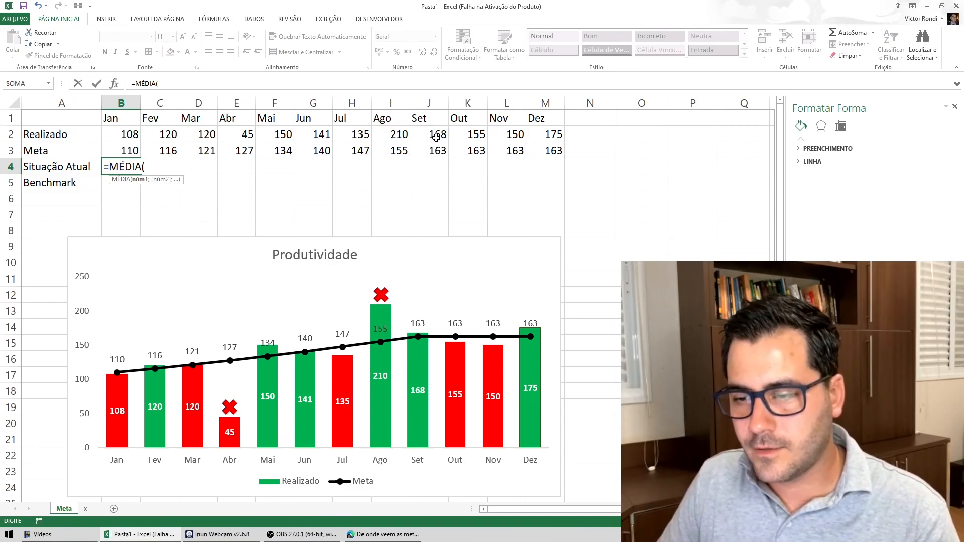
drag(438, 135, 553, 136)
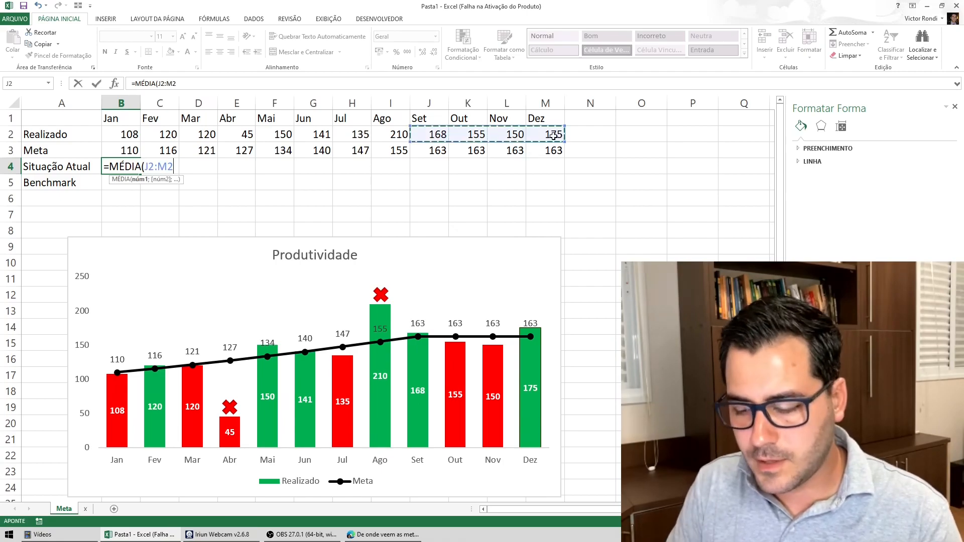
text())
key(Tab)
Repeat the Jan Situação Atual value across C4:M4 by filling the relative reference =B4
drag(179, 174, 565, 173)
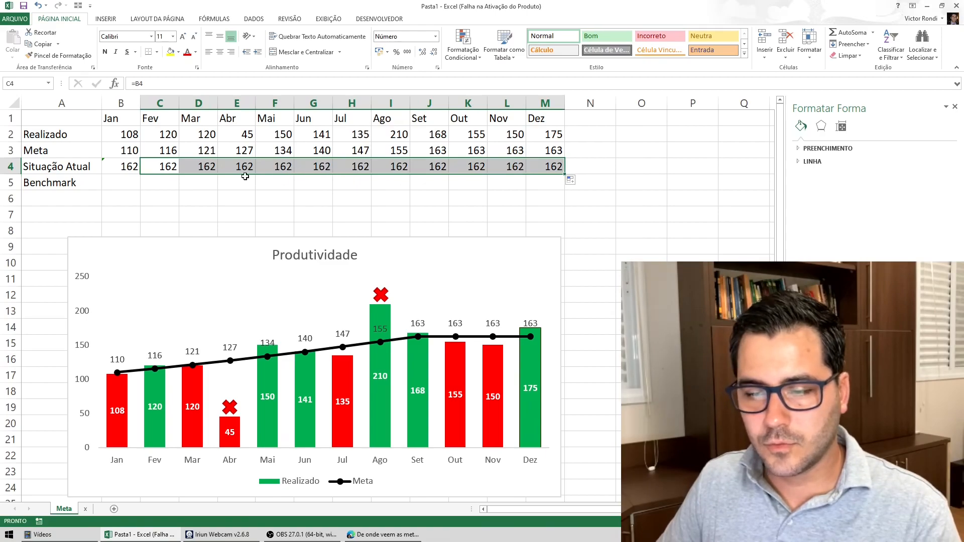
click(118, 166)
drag(151, 167, 531, 169)
Make both references of the average in B4 absolute, giving =MÉDIA($J$2:$M$2)
click(129, 169)
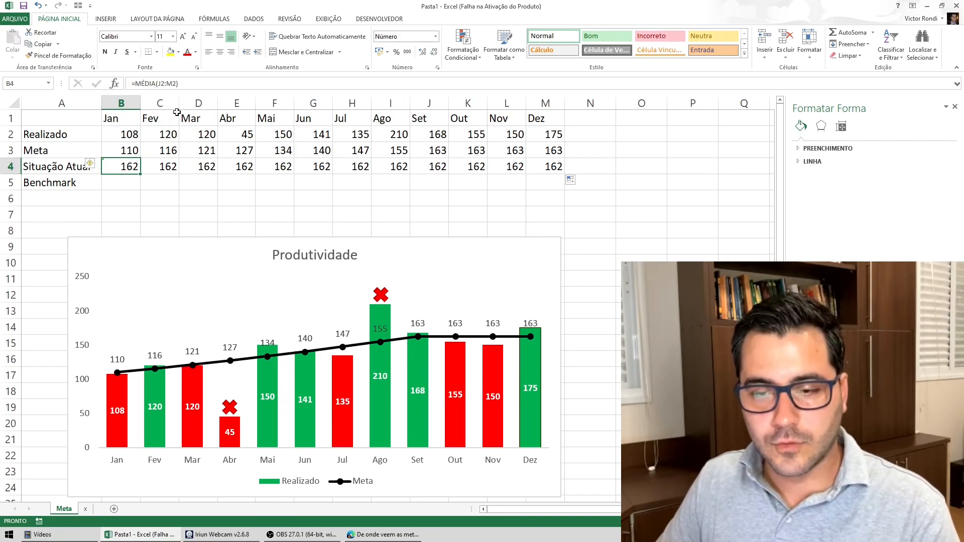
click(163, 83)
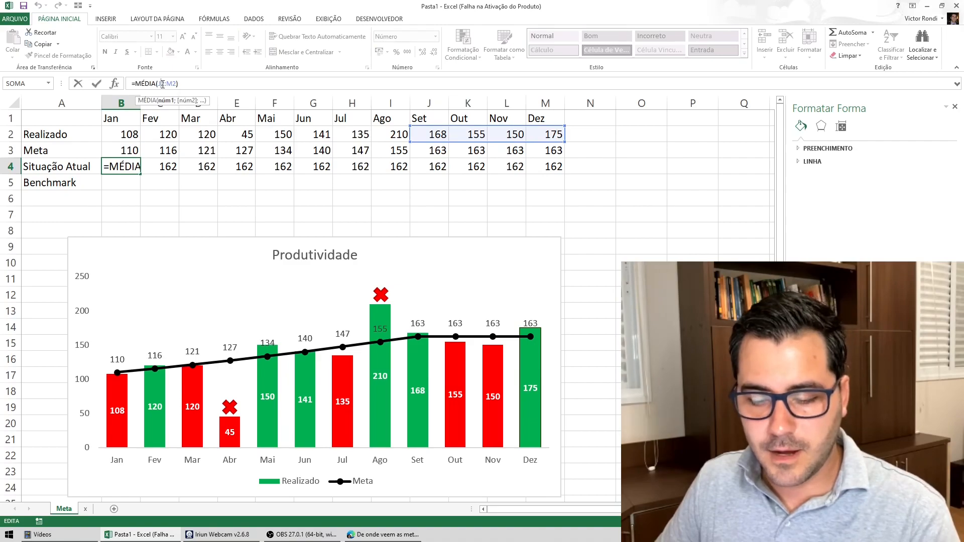
key(F4)
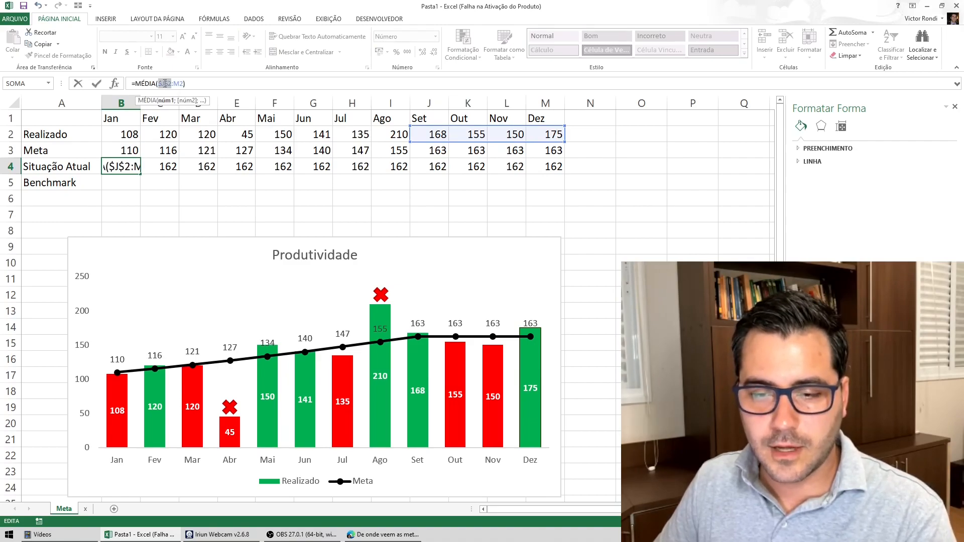
click(179, 84)
key(F4)
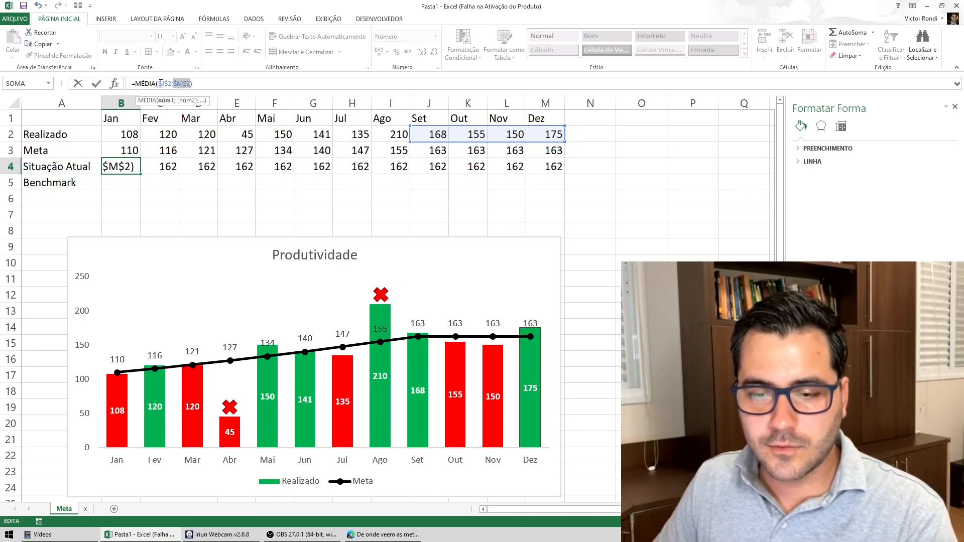
click(161, 84)
drag(161, 83, 177, 83)
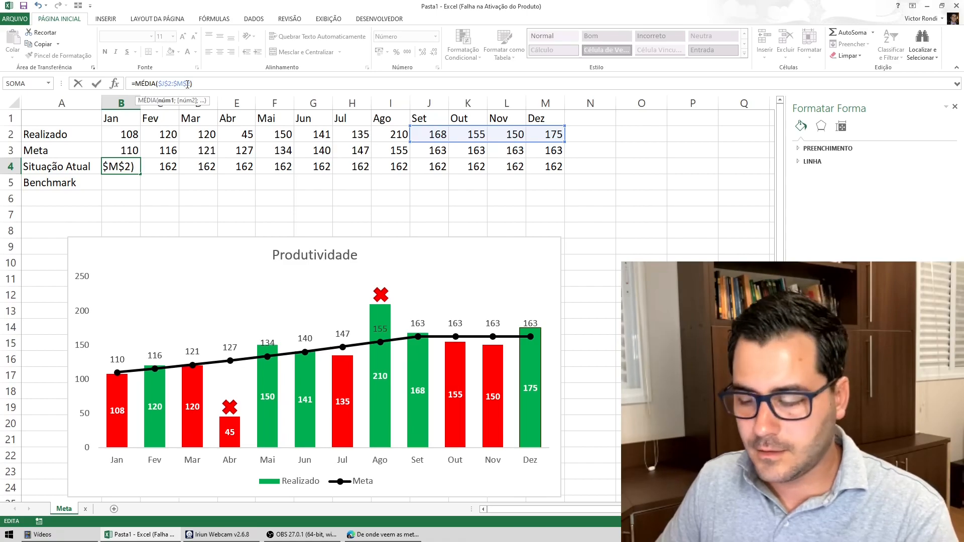
key(Return)
Fill the absolute-reference average from B4 across the Situação Atual row to M4
click(132, 166)
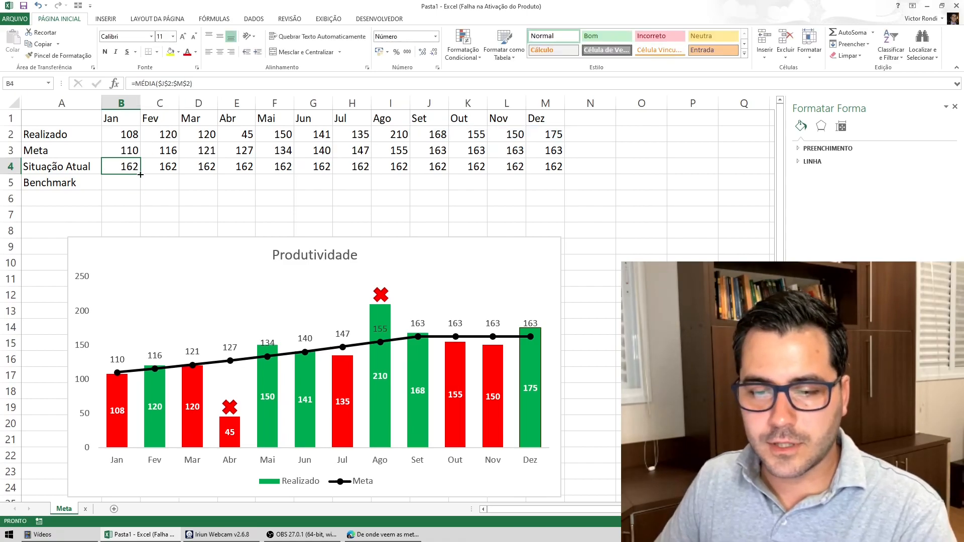
drag(141, 174, 552, 171)
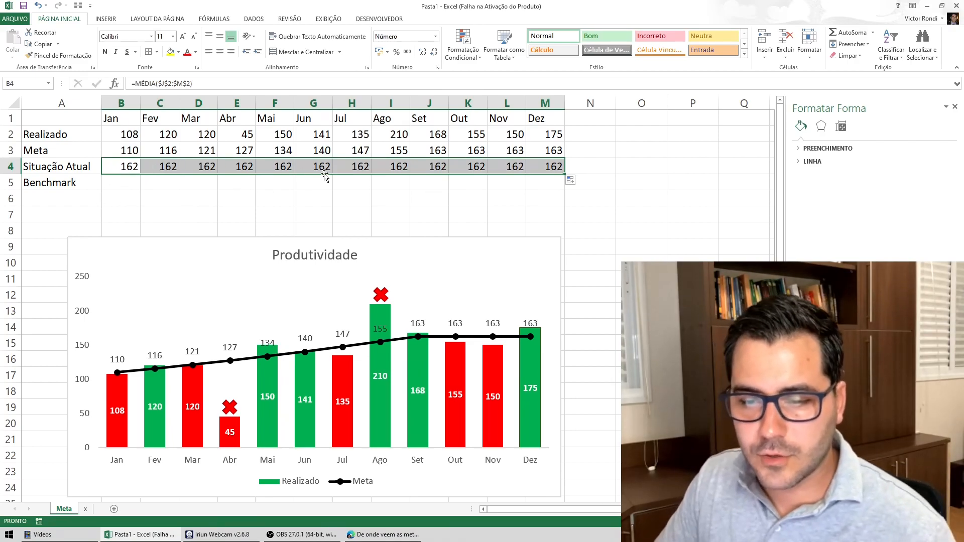
click(349, 169)
Set the Jan Benchmark in B5 equal to the Dez Realizado value with =M2
click(117, 179)
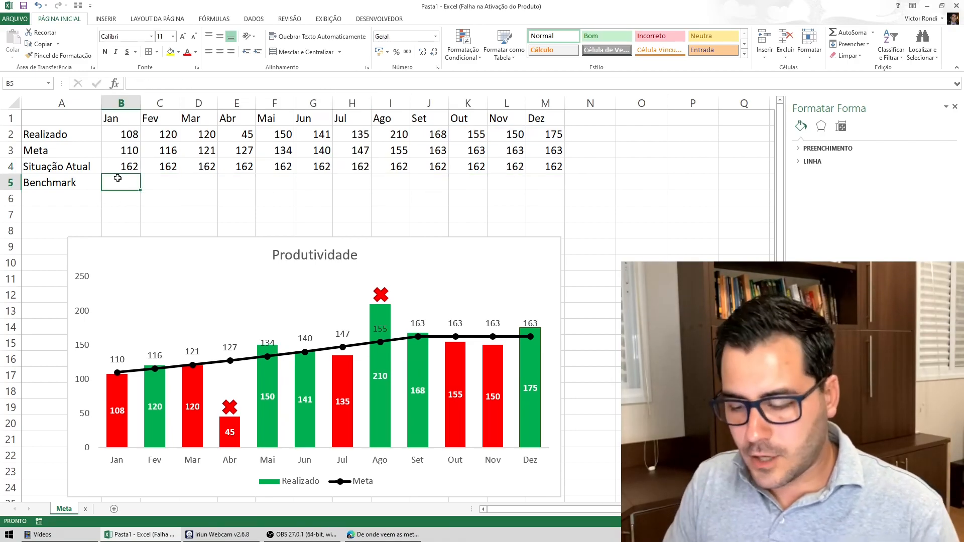
text(=)
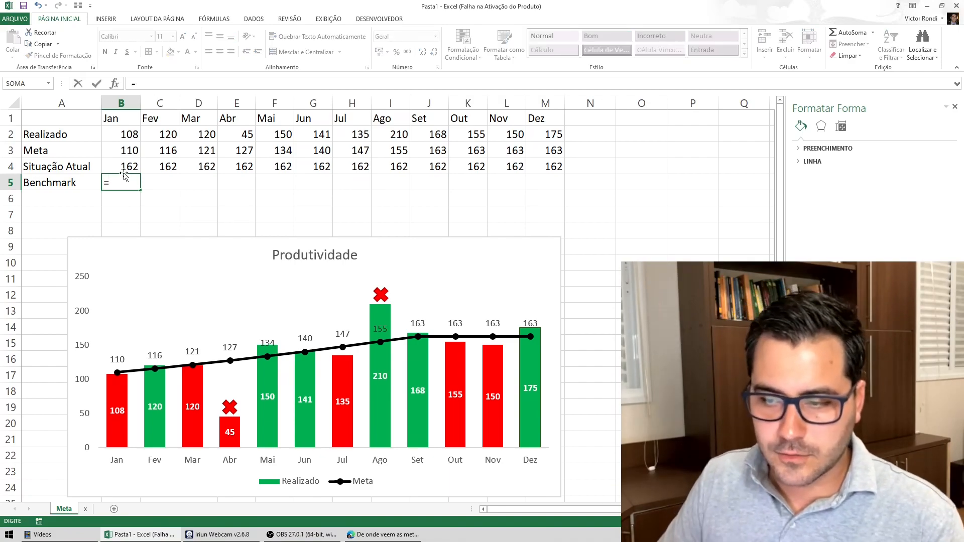
click(540, 135)
key(Return)
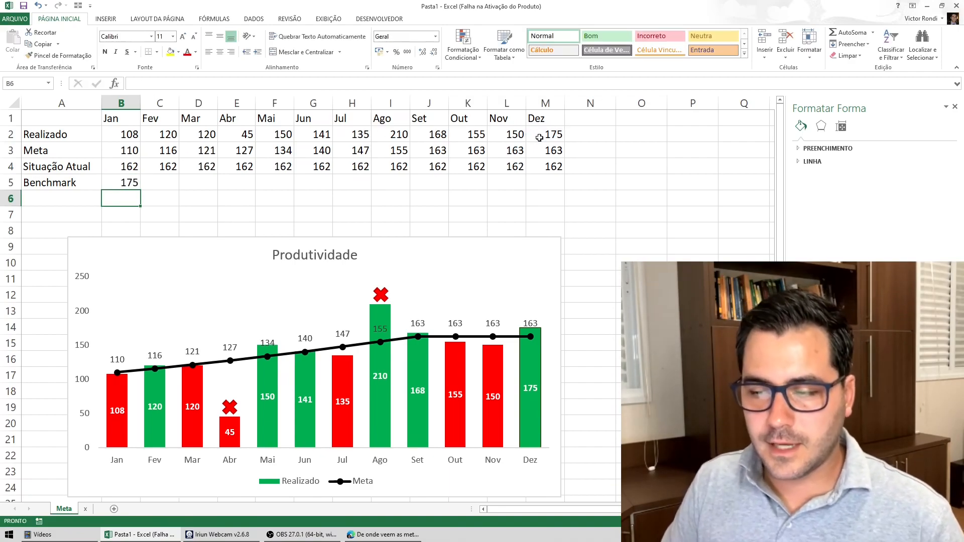
Enter =B5 in C5, fill it across the Benchmark row to M5, and check the copied formula in L5
click(165, 183)
text(=)
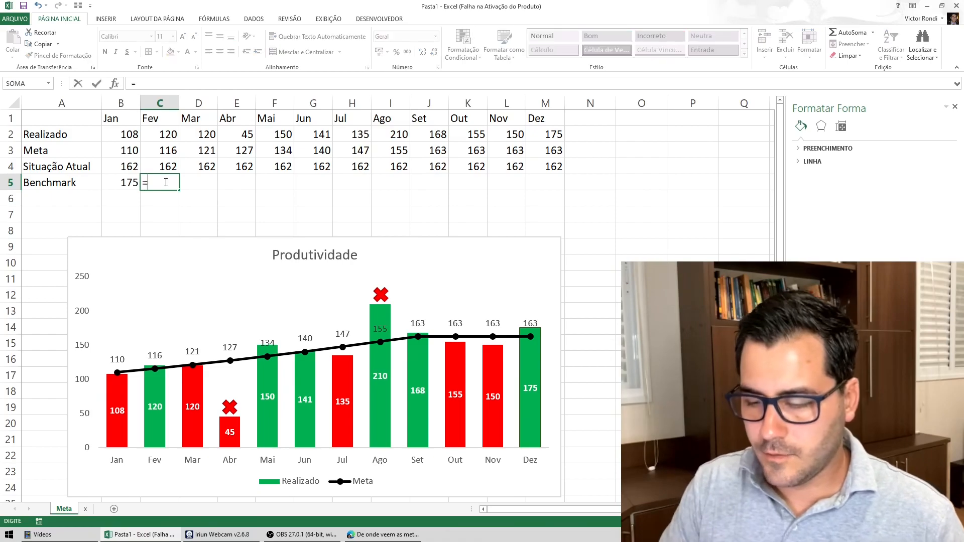
click(127, 180)
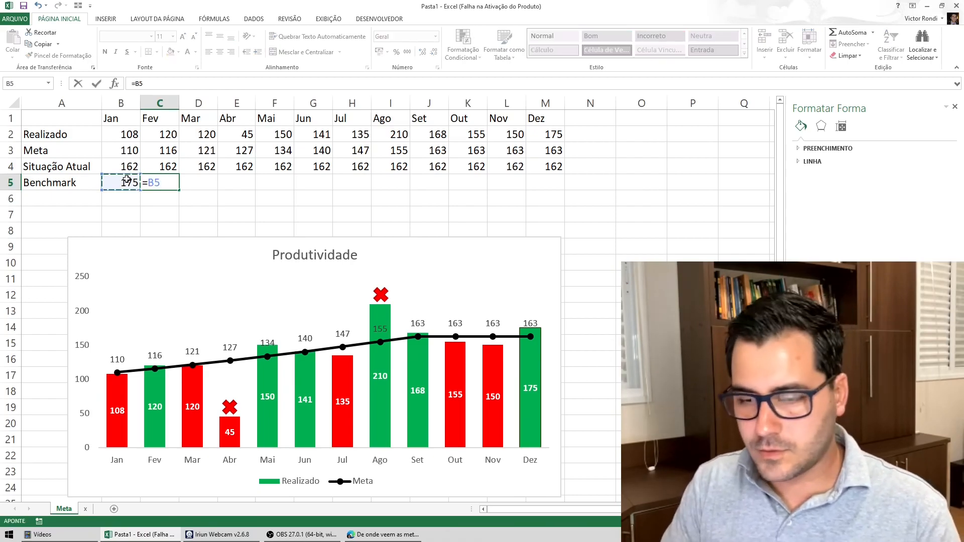
key(Return)
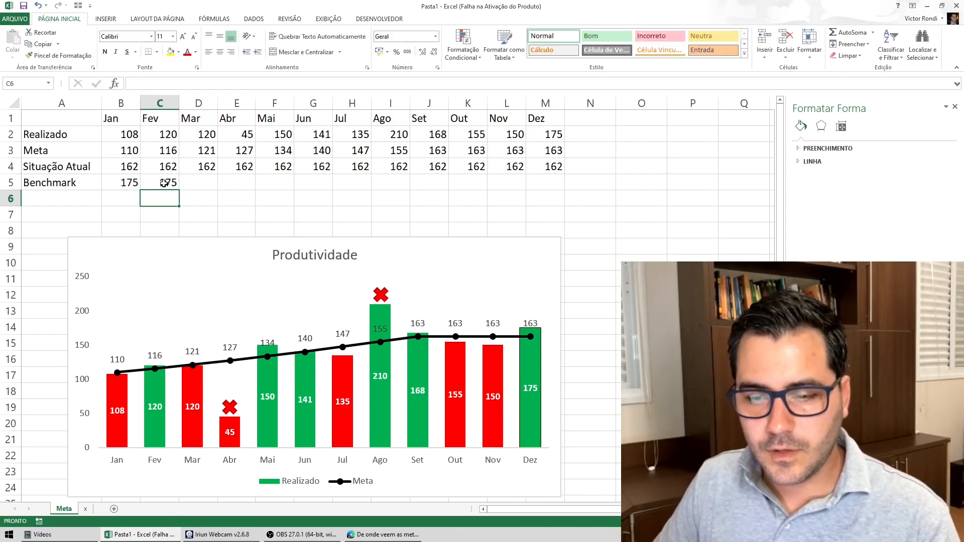
click(164, 183)
drag(179, 190, 555, 188)
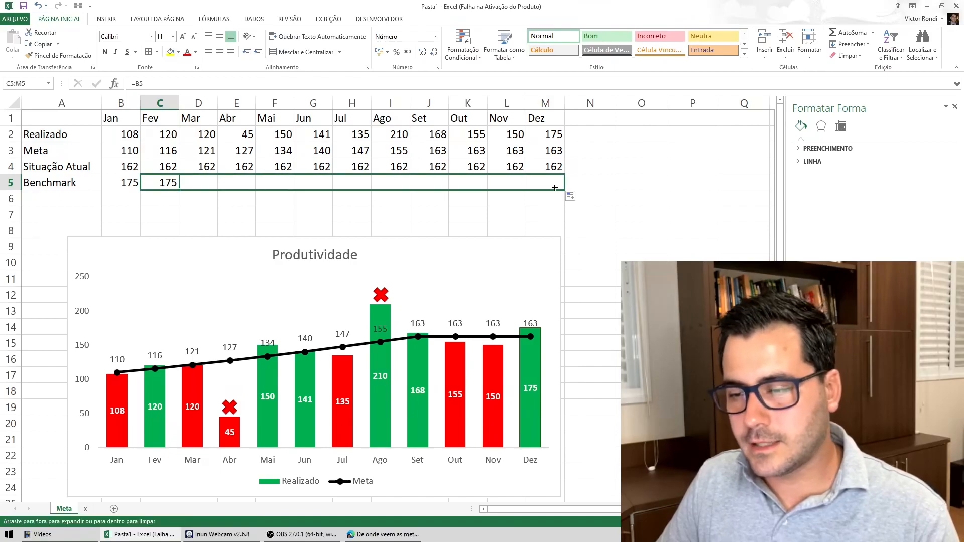
click(509, 183)
key(F2)
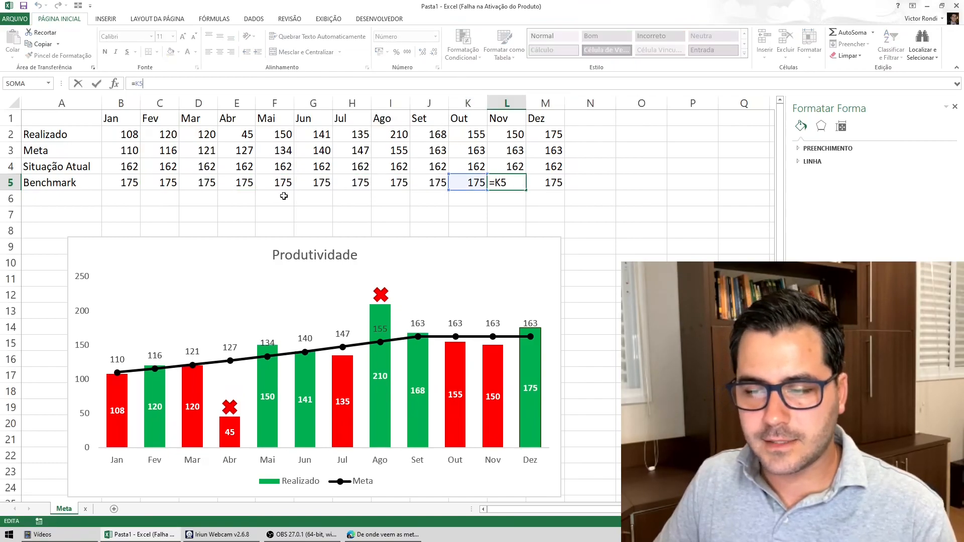
key(Return)
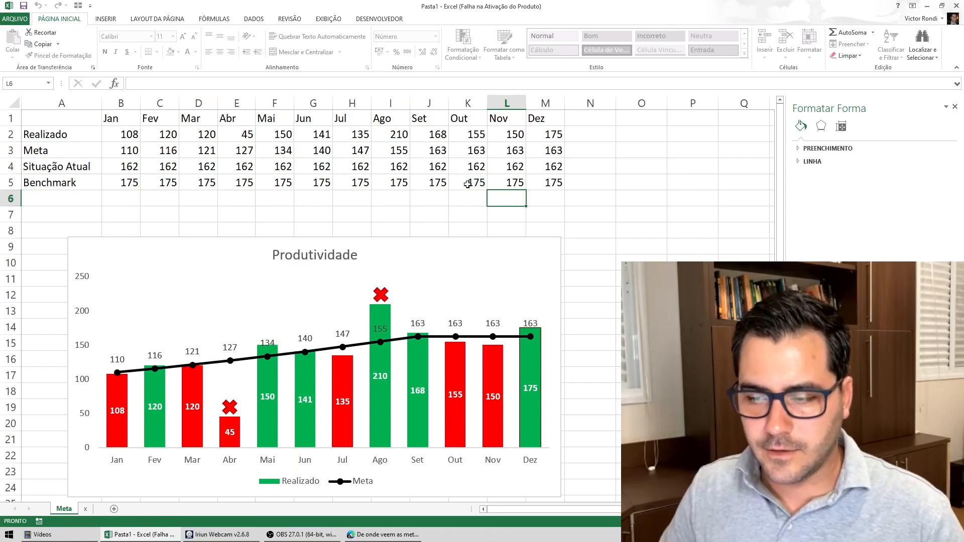
Start replacing the Jan Benchmark formula in B5 with the MAIOR function
click(135, 184)
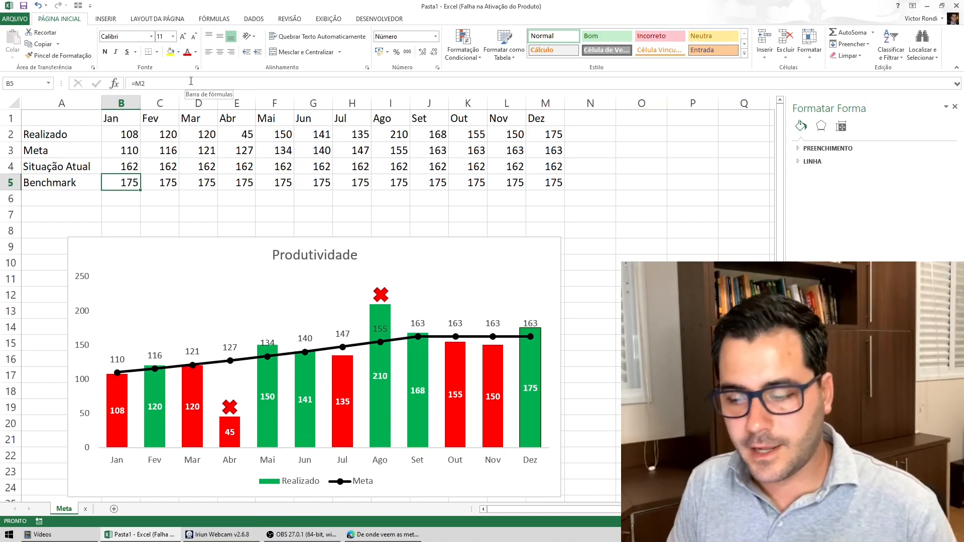
text(=)
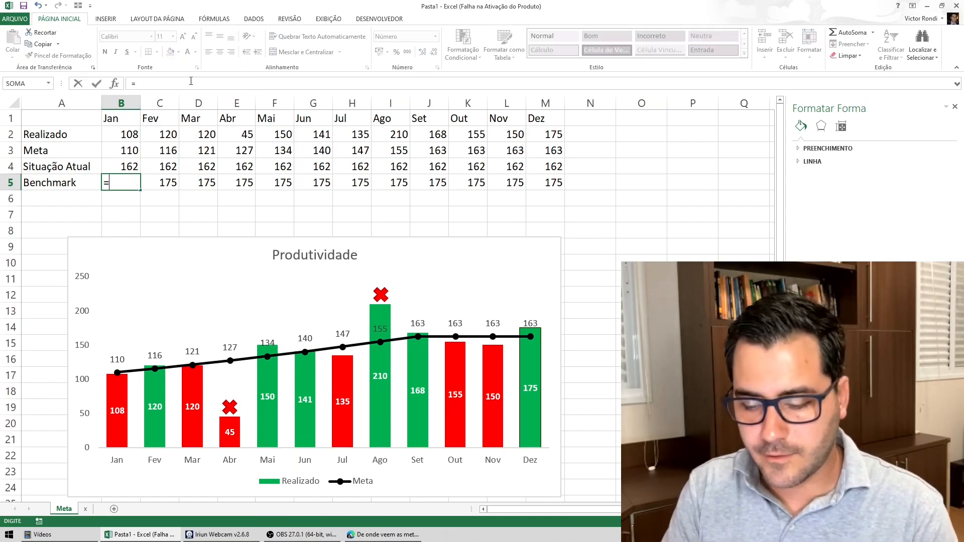
text(mai)
key(BackSpace)
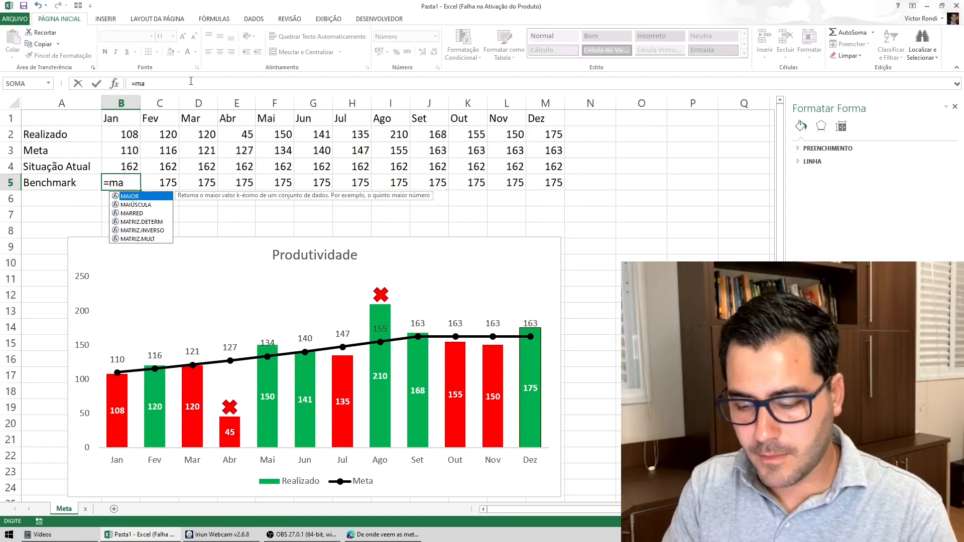
text(a)
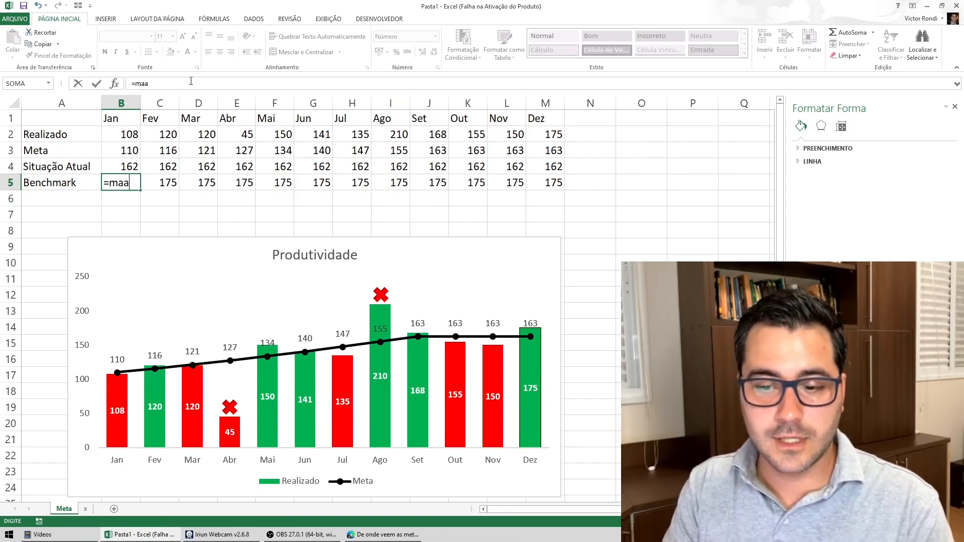
key(BackSpace)
text(ir)
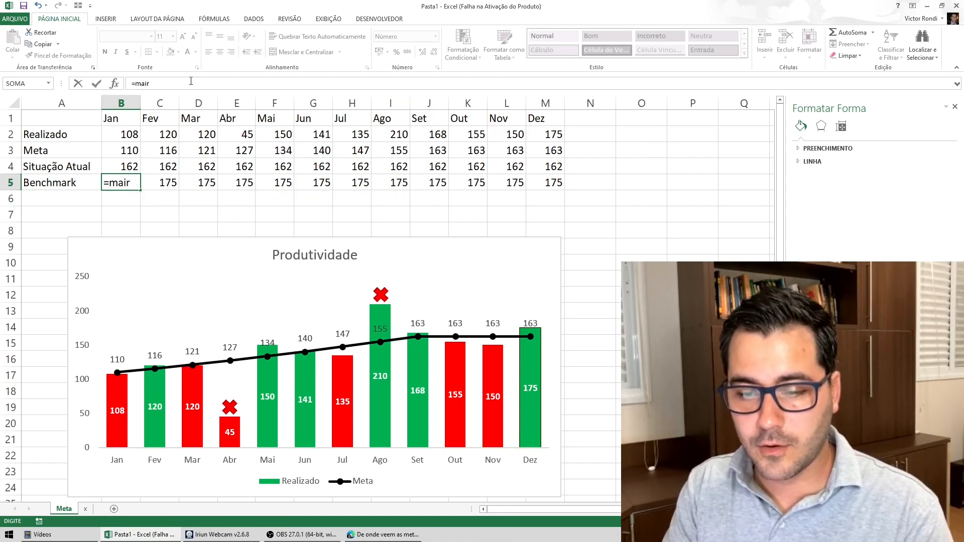
key(BackSpace)
text(or)
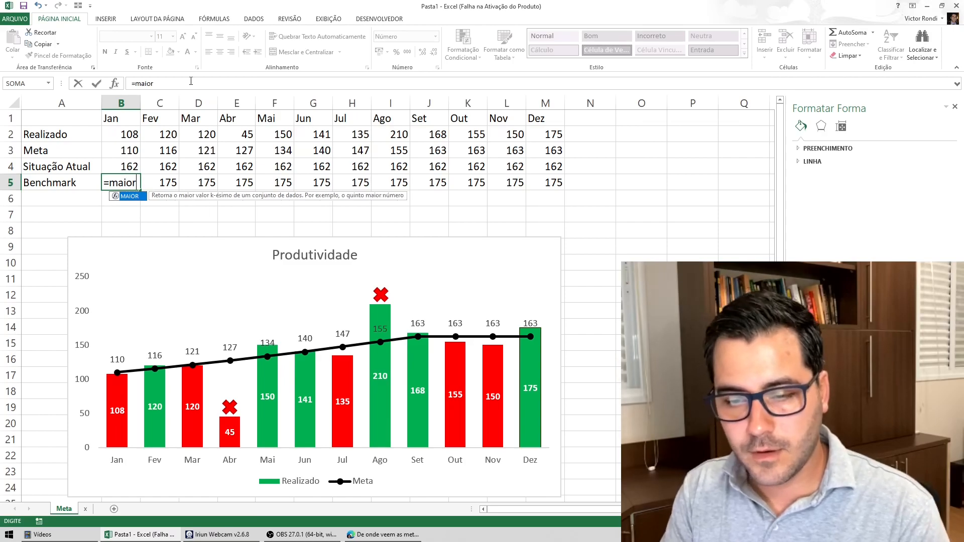
key(Tab)
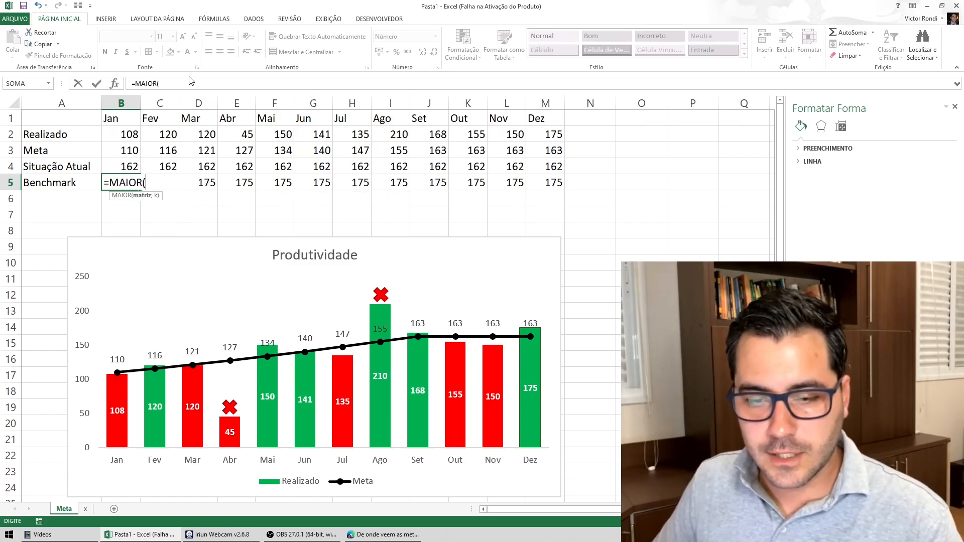
Complete the B5 formula with the absolute Realizado range and rank 1, giving =MAIOR($B$2:$M$2;1)
drag(124, 135, 553, 137)
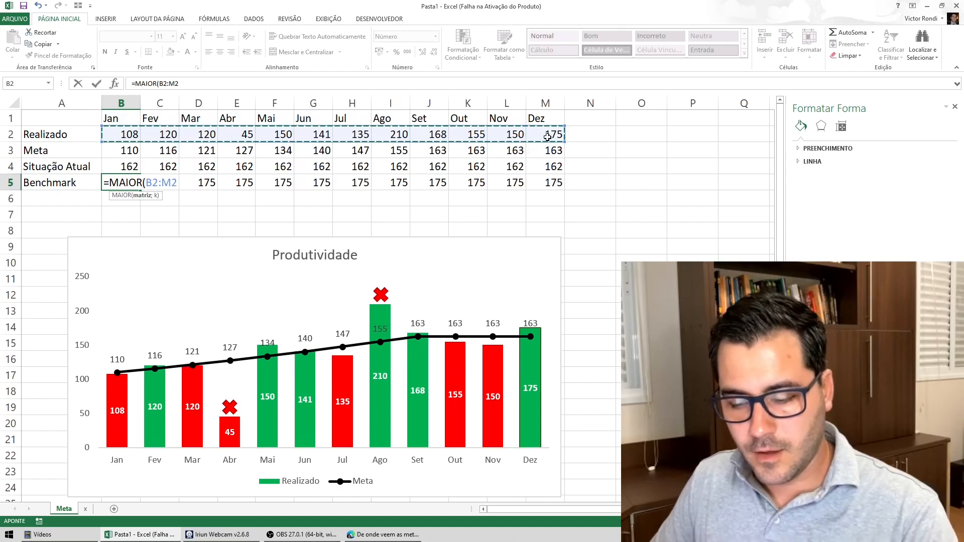
key(F4)
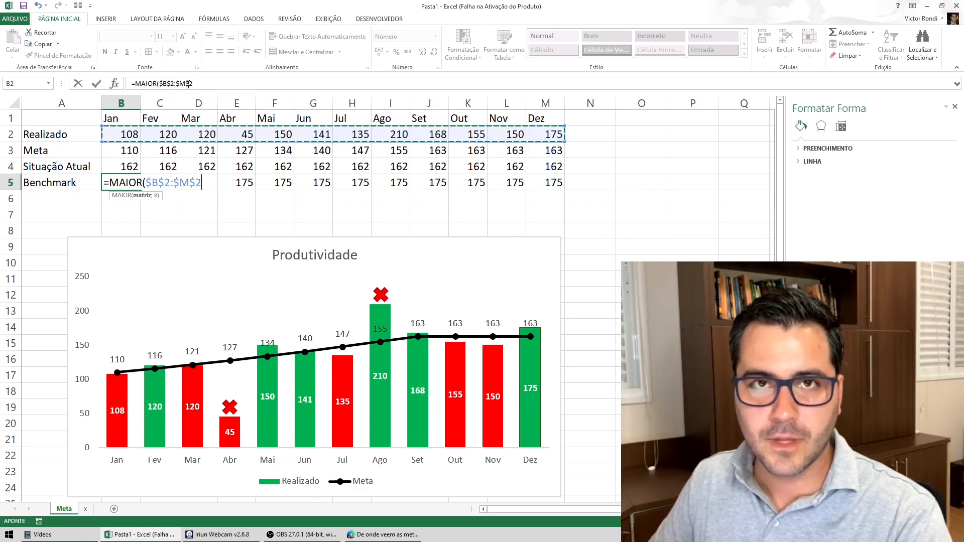
text(;)
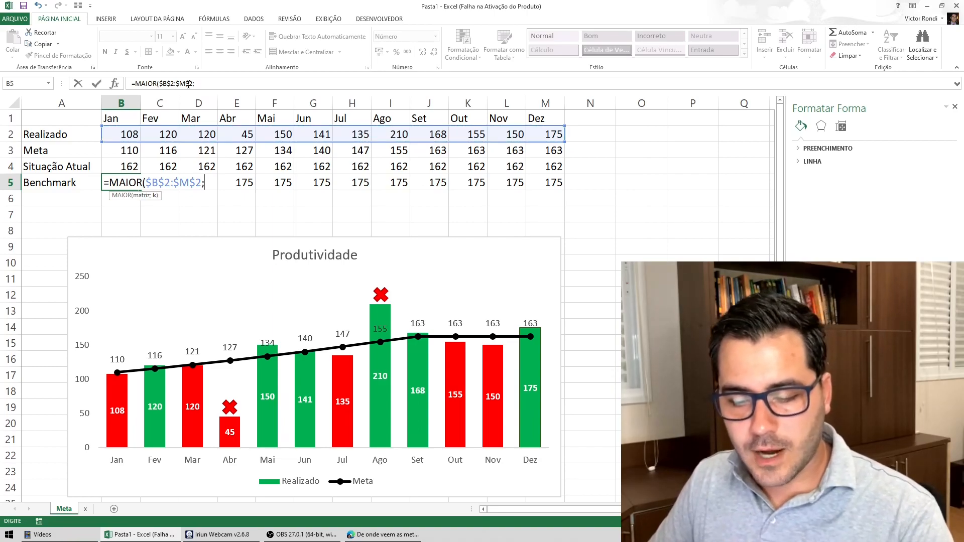
text(1)
key(Return)
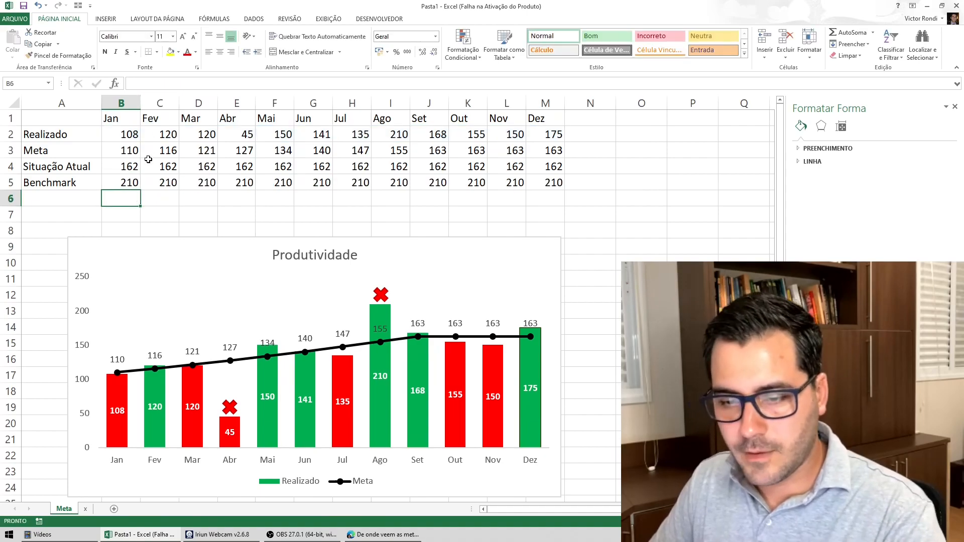
Compare the B5 benchmark with the Ago column and change its MAIOR rank to 2
click(135, 182)
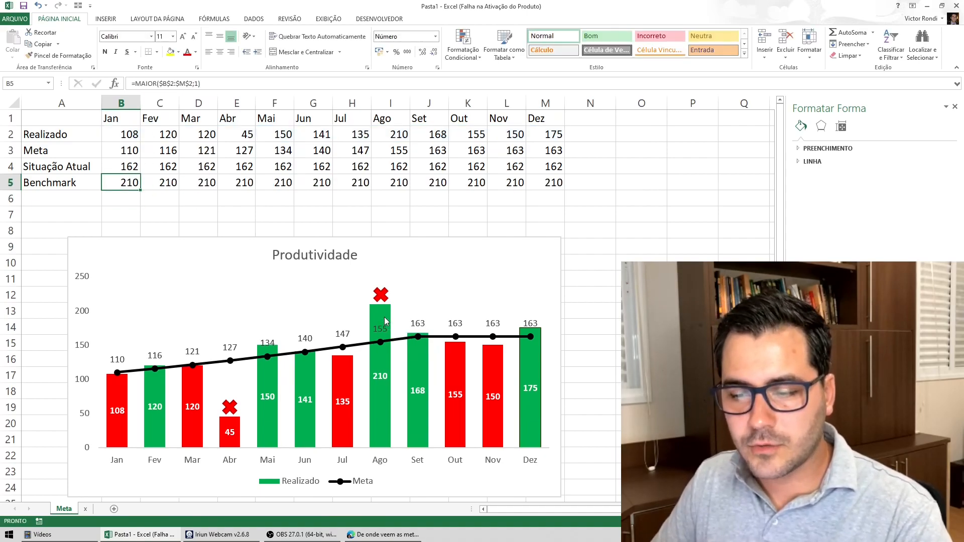
click(391, 383)
mouse_move(366, 350)
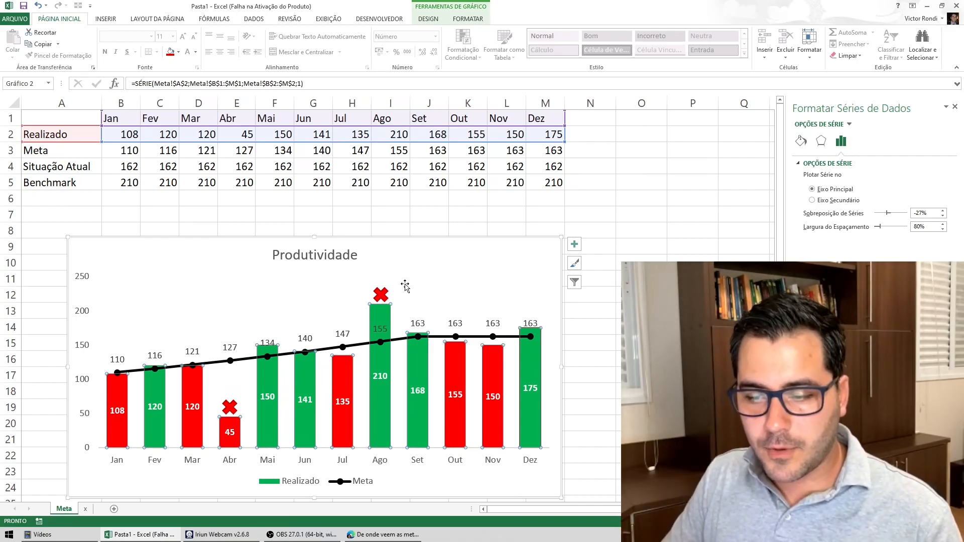
click(130, 185)
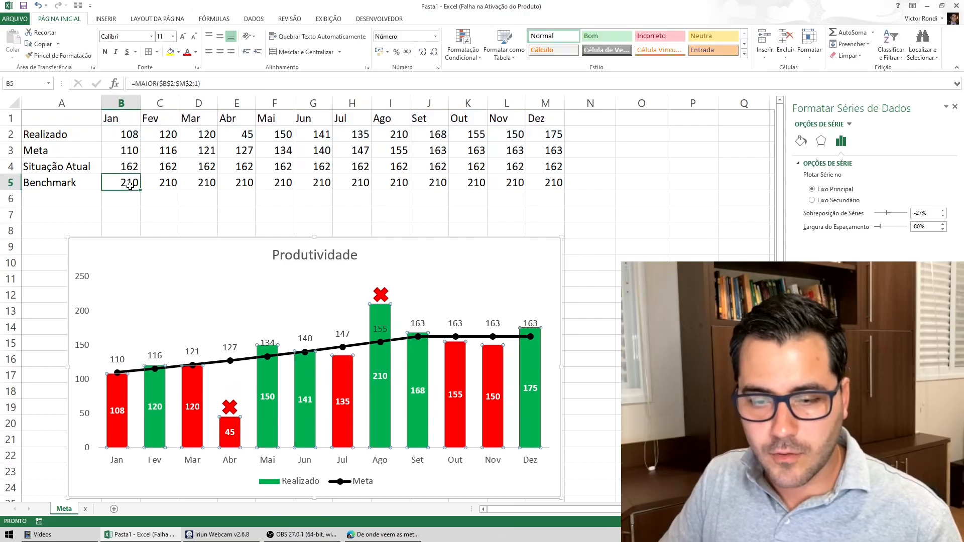
double_click(198, 85)
text(2)
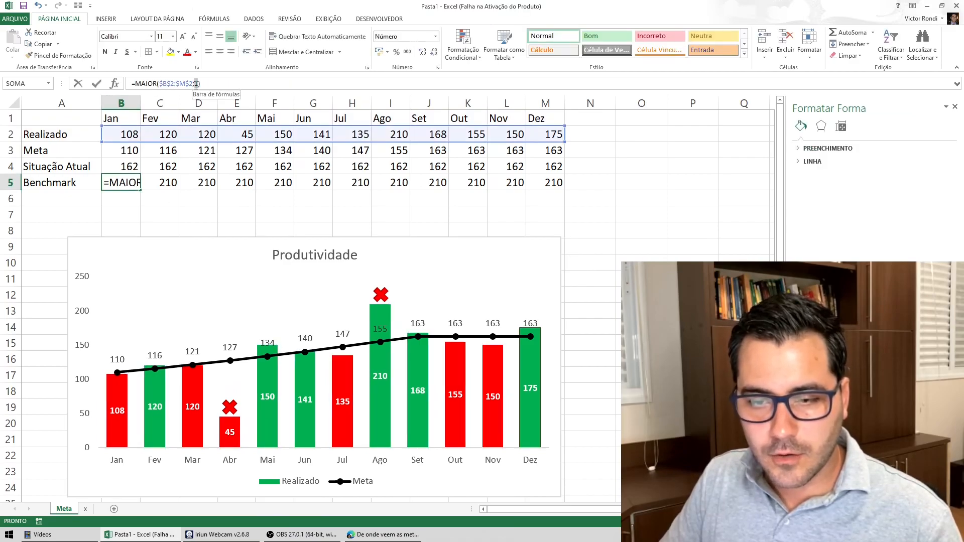
key(Return)
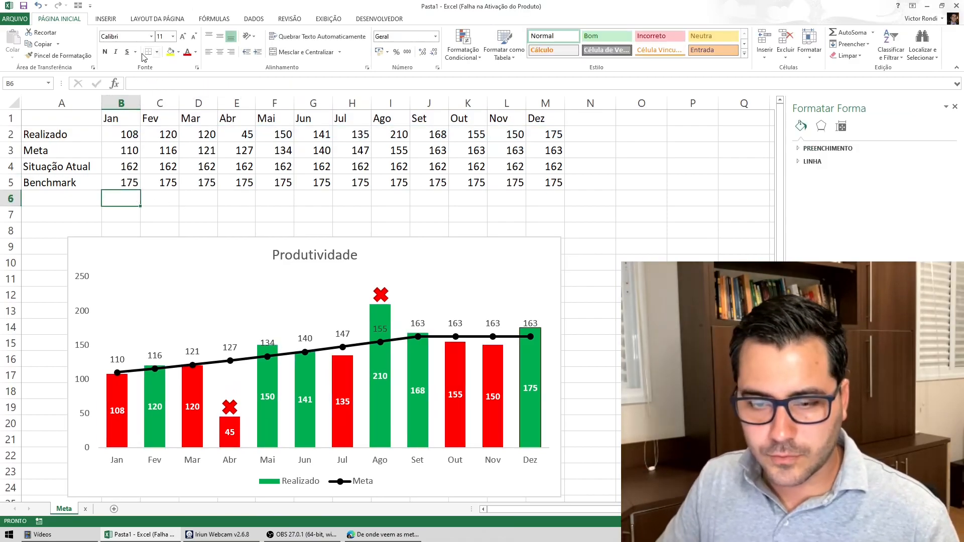
Replace the fixed rank in the B5 MAIOR formula with a reference to cell B11
click(129, 183)
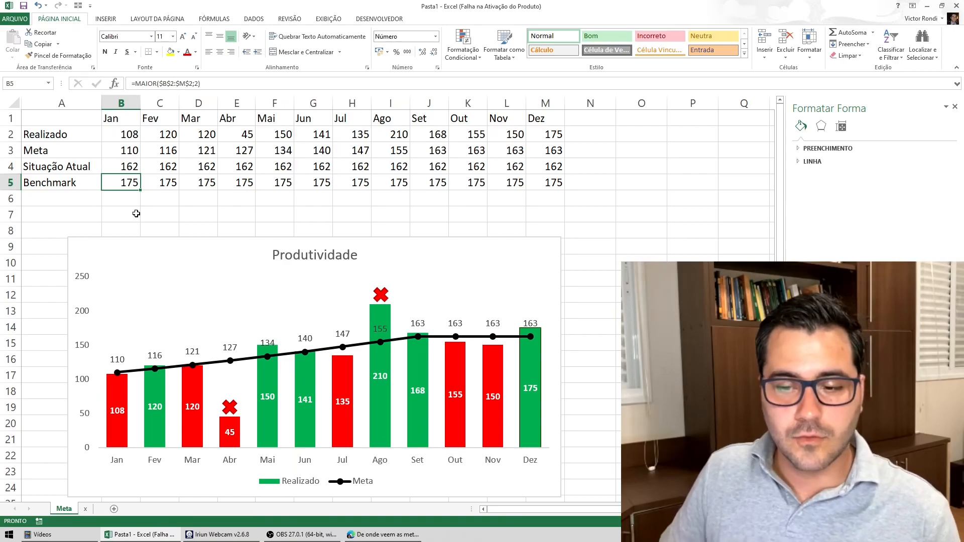
click(199, 83)
key(BackSpace)
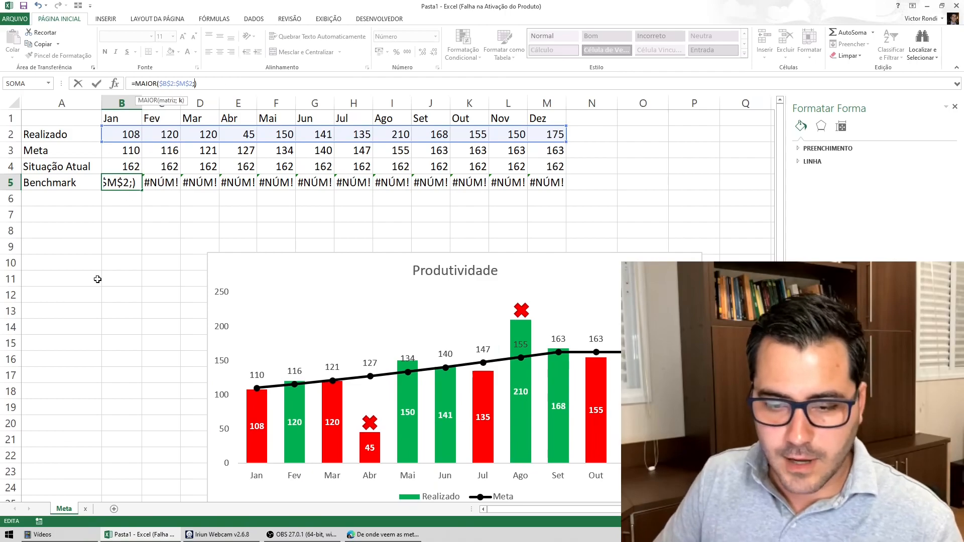
click(113, 278)
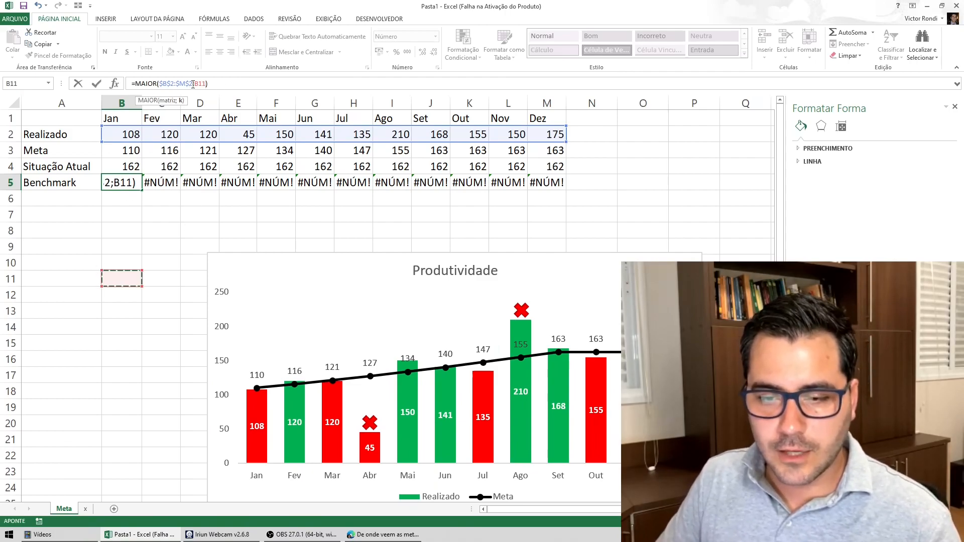
key(Return)
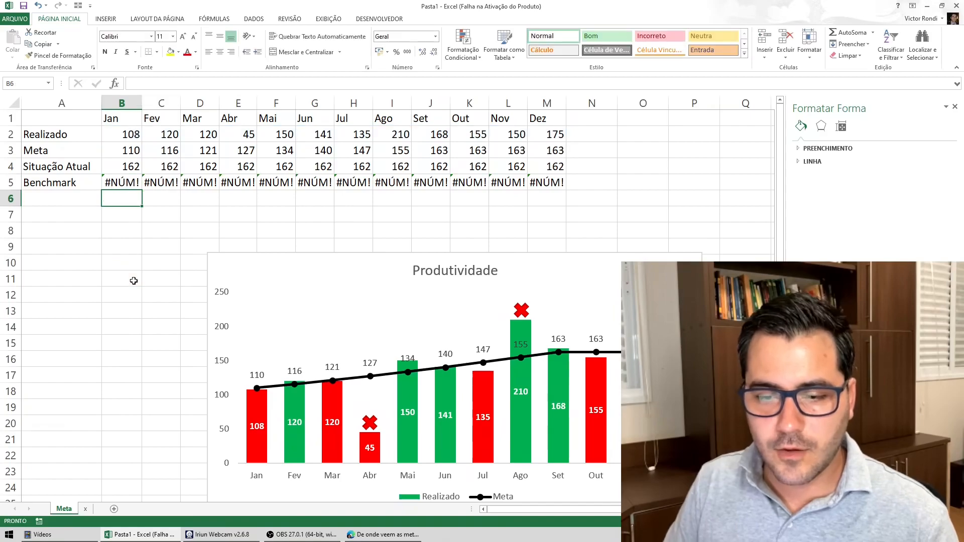
Label cell A11 Benchmark Maior and enter rank 2 beside it in B11
click(72, 275)
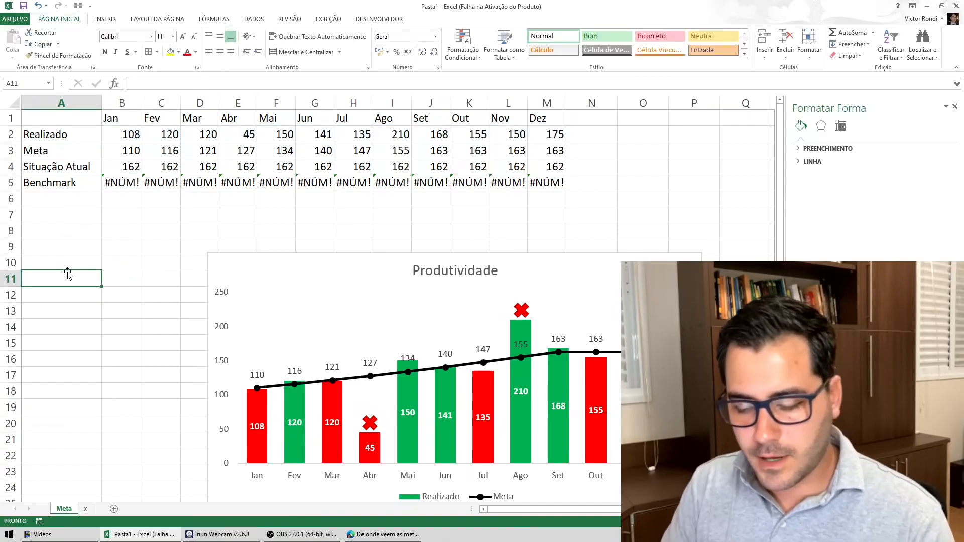
text(Bench)
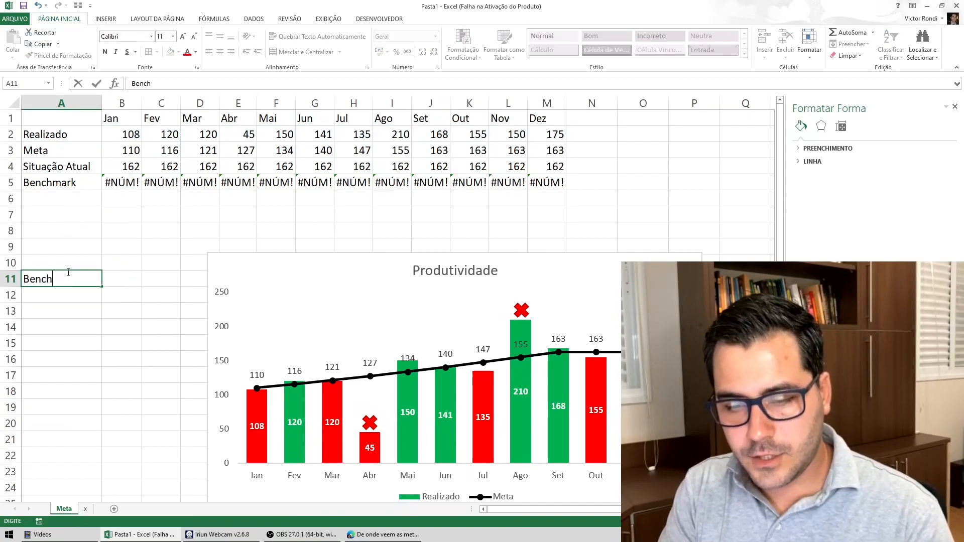
text(mar)
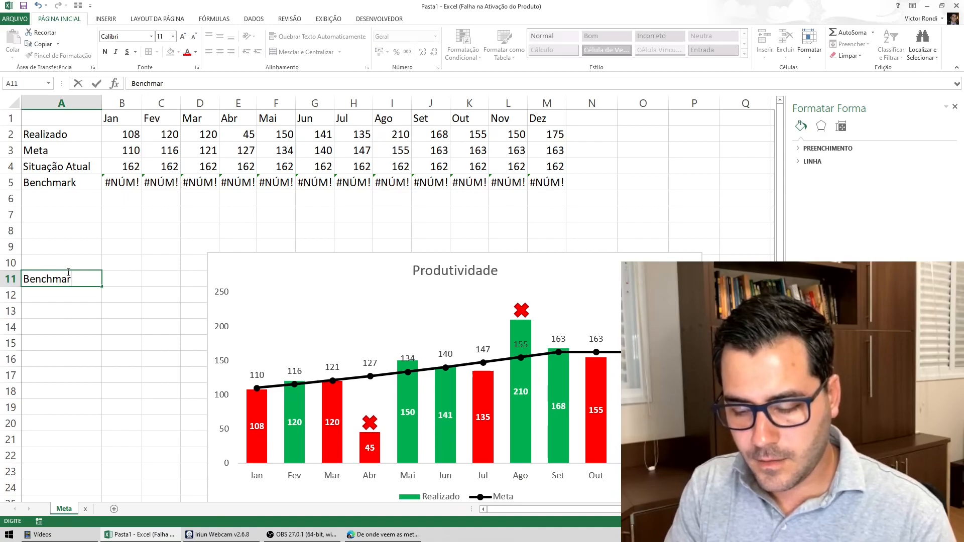
text(k Maior)
key(Return)
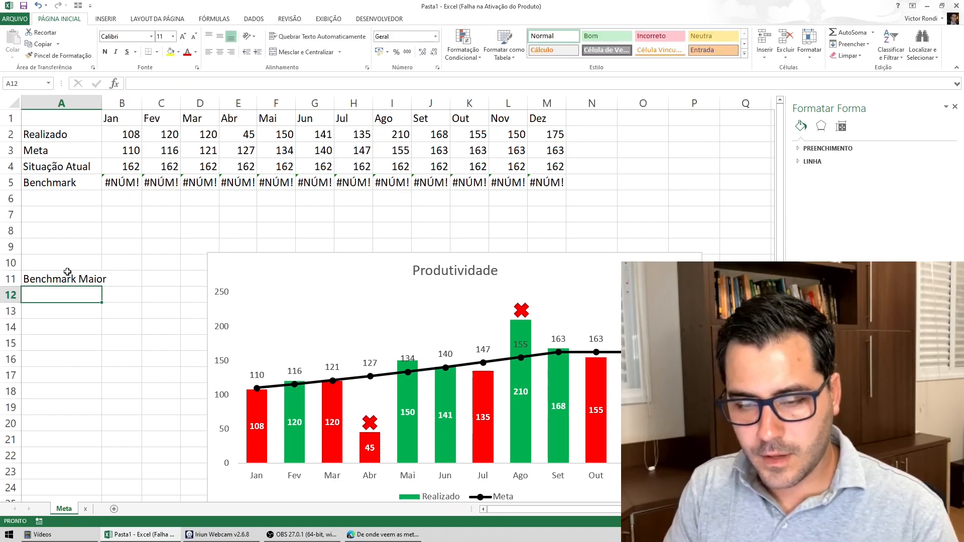
key(Up)
key(Right)
text(2)
key(Return)
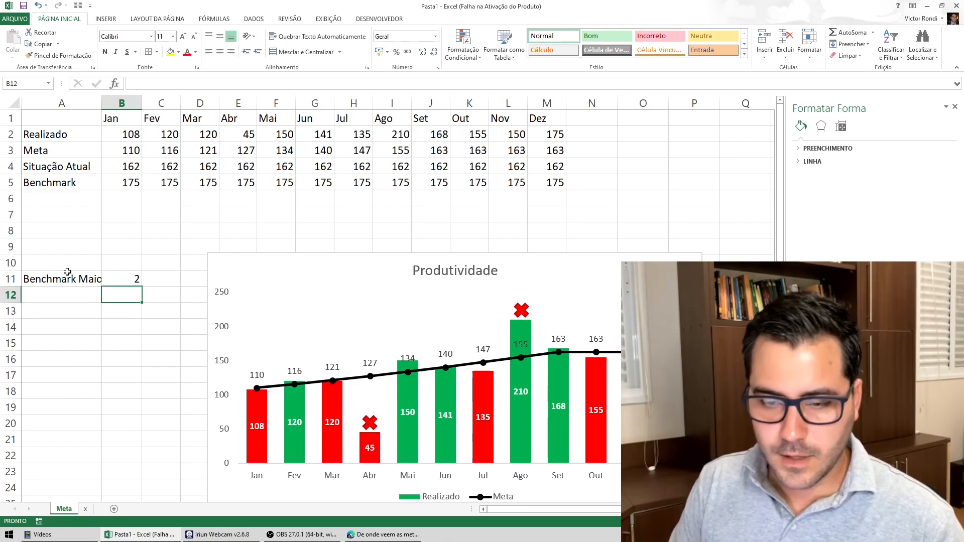
Test ranks 1 and 2 in B11, and set the Benchmark Maior rank to 3
key(Up)
text(1)
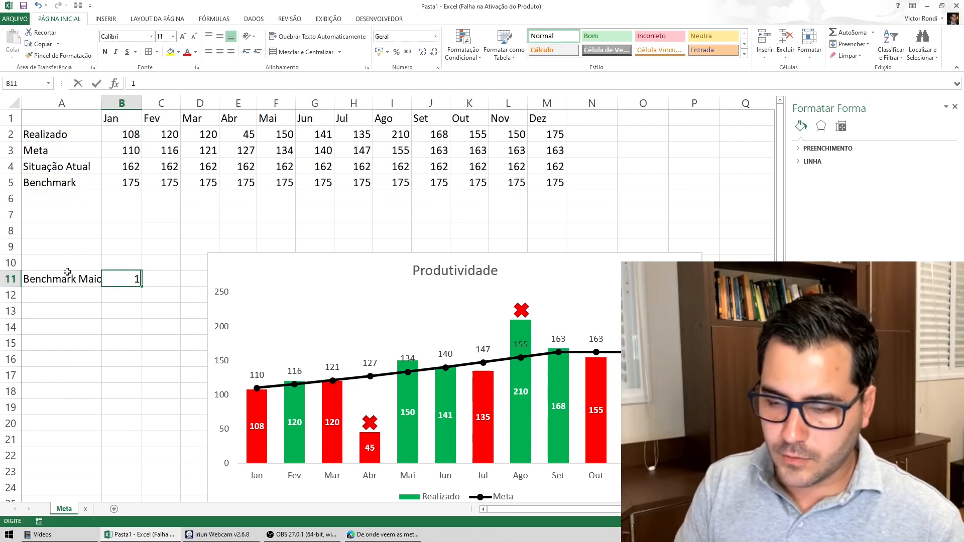
key(Return)
key(Up)
text(2)
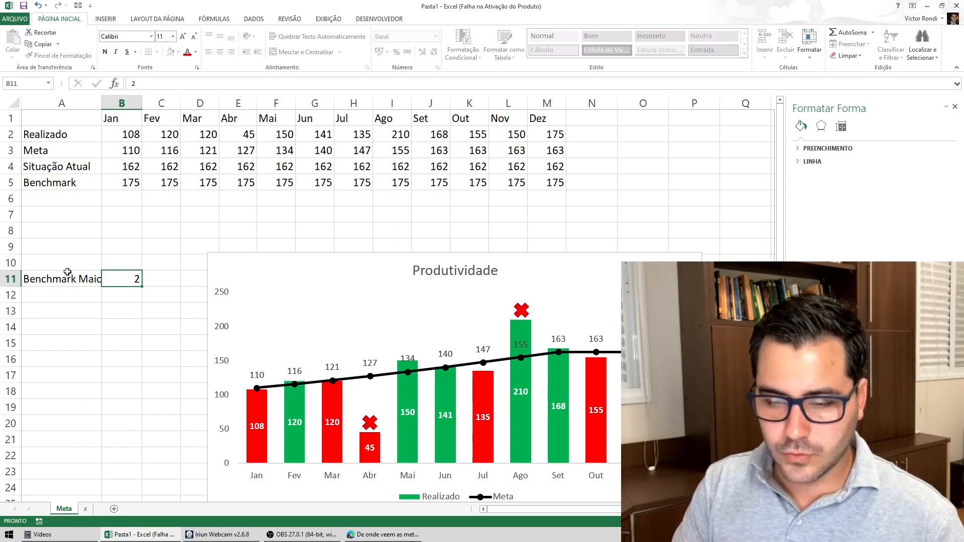
key(Return)
key(Up)
text(3)
key(Return)
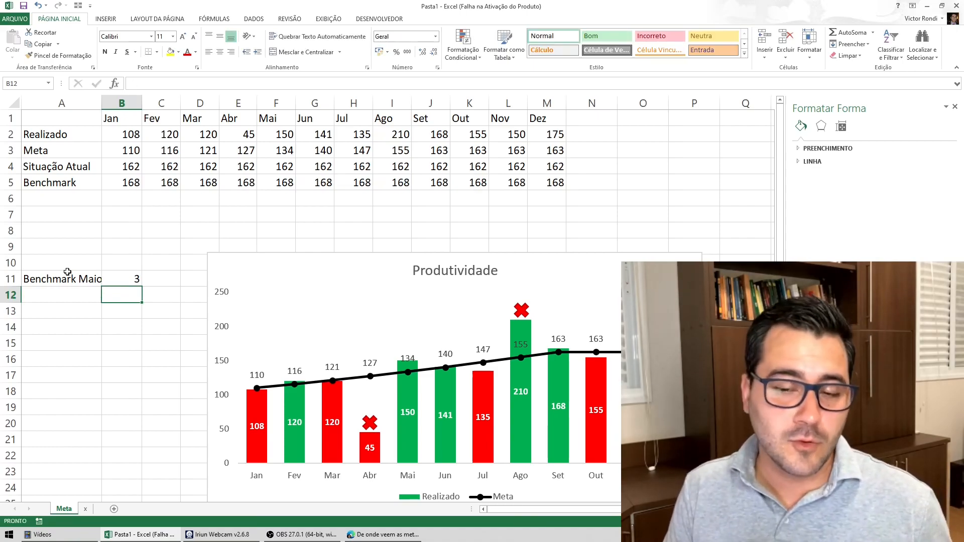
key(Up)
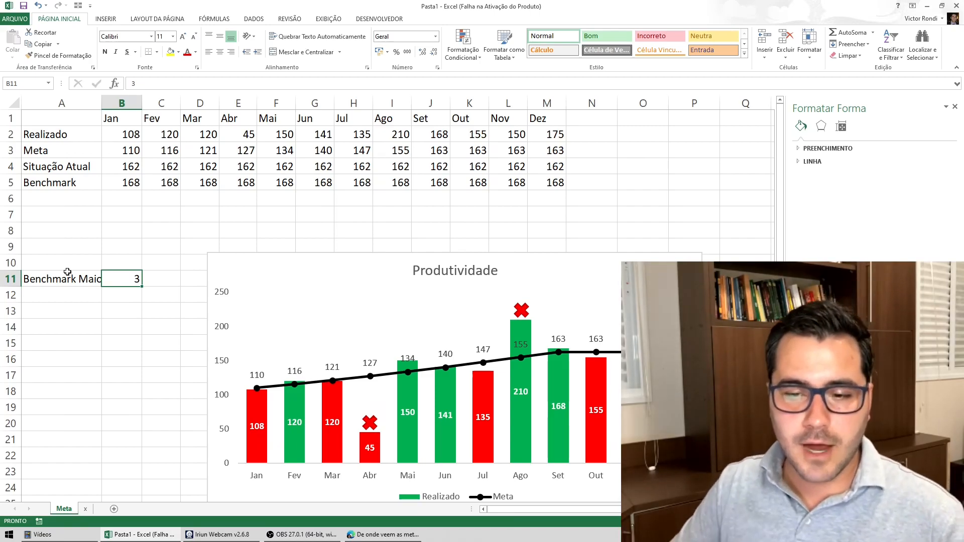
Move the Produtividade chart closer to the table and extend its data range through row 5 to include Situação Atual and Benchmark
drag(383, 333, 357, 297)
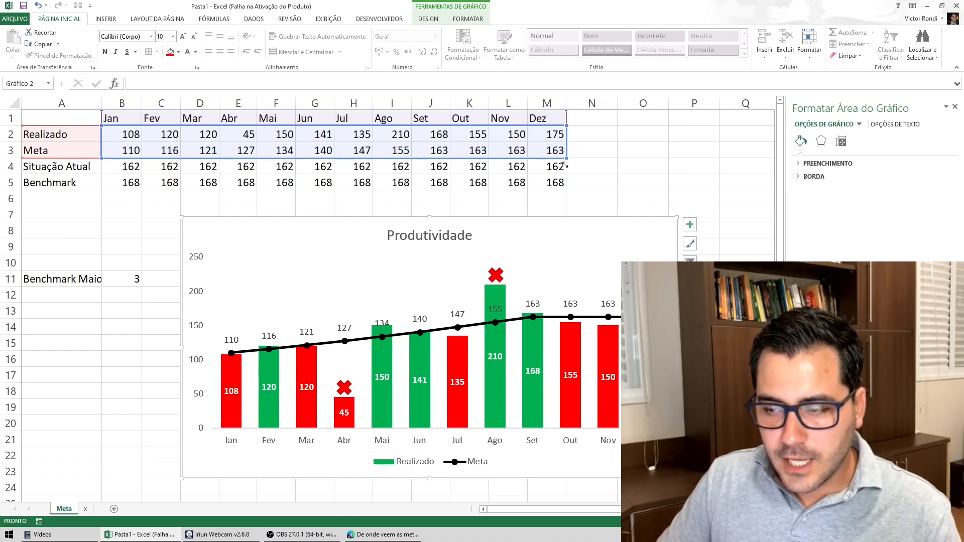
drag(566, 166, 566, 186)
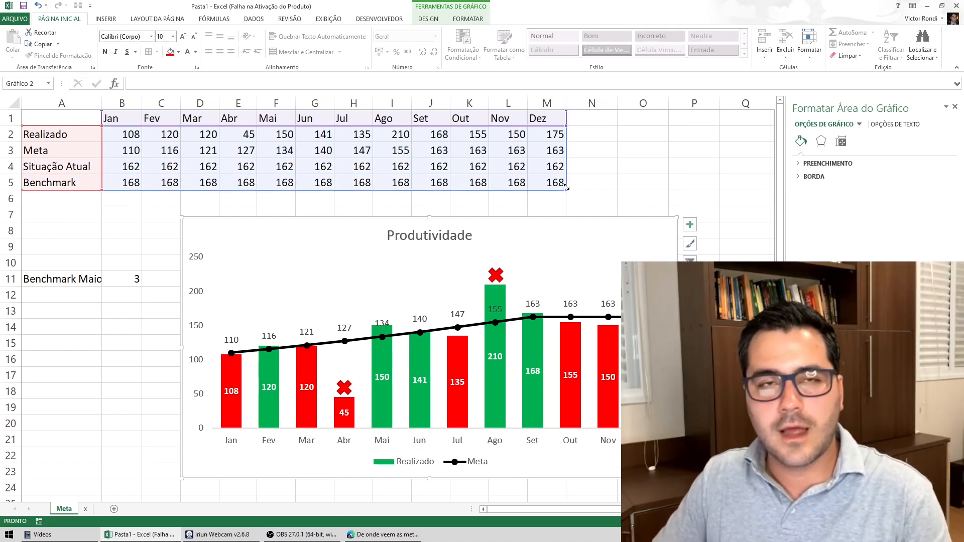
drag(566, 187, 567, 188)
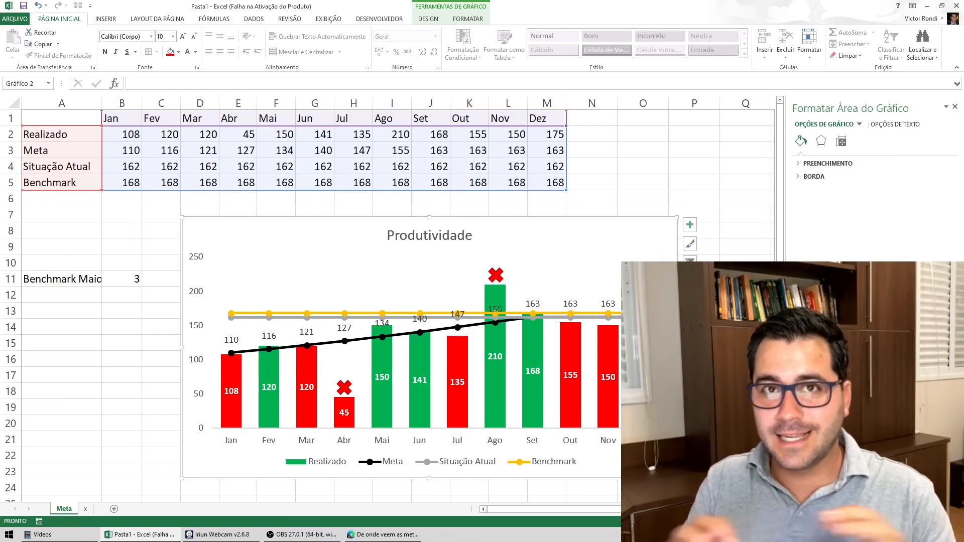
Change the chart type of the Situação Atual and Benchmark series to Linhas, without markers, in the Produtividade chart
click(383, 314)
click(388, 297)
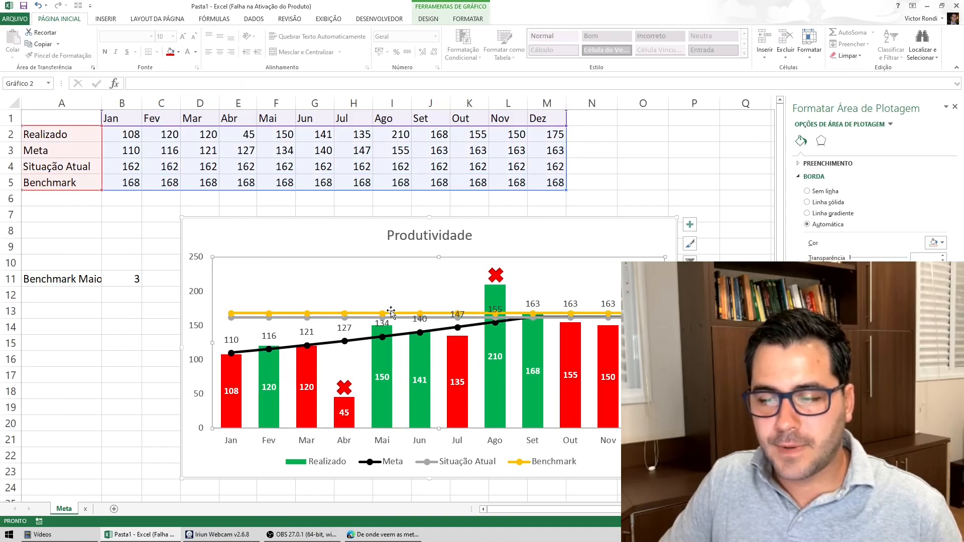
right_click(385, 283)
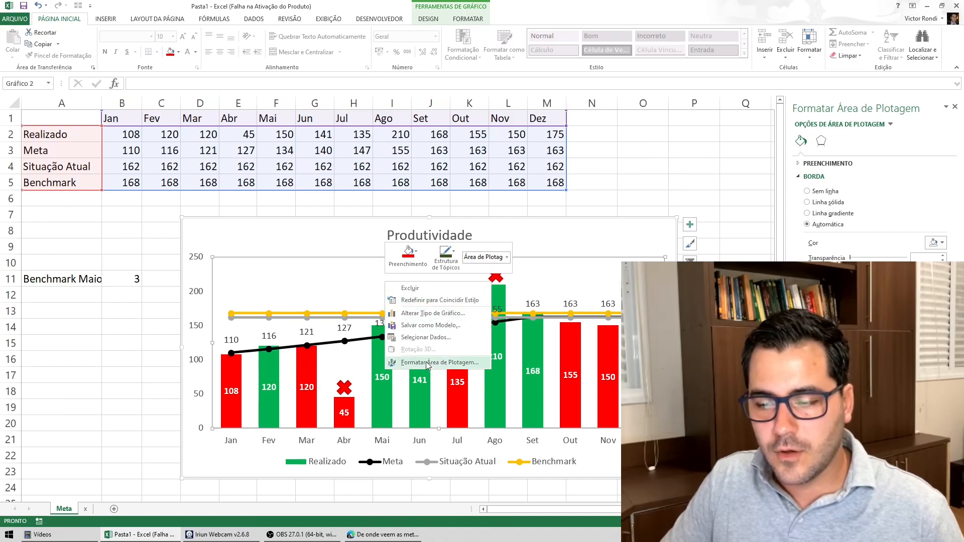
click(415, 314)
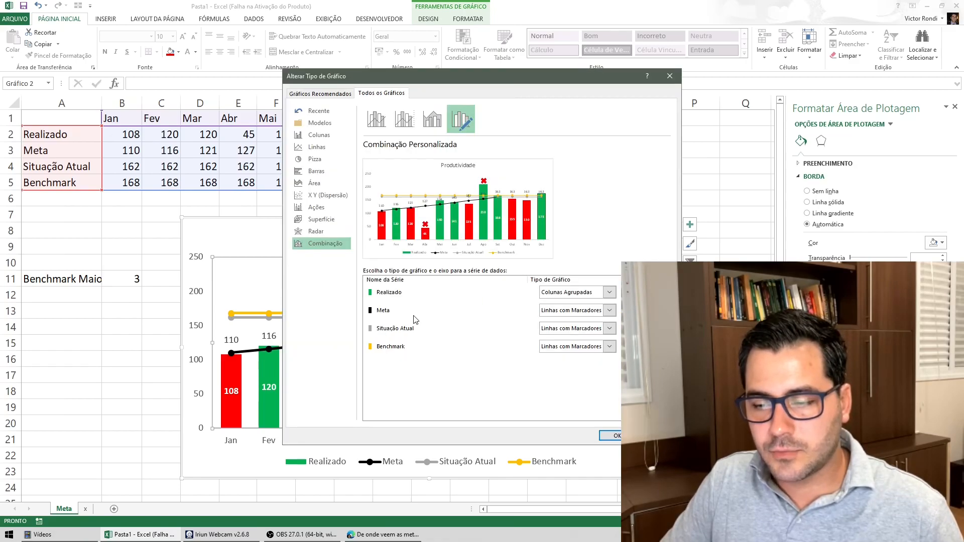
click(395, 332)
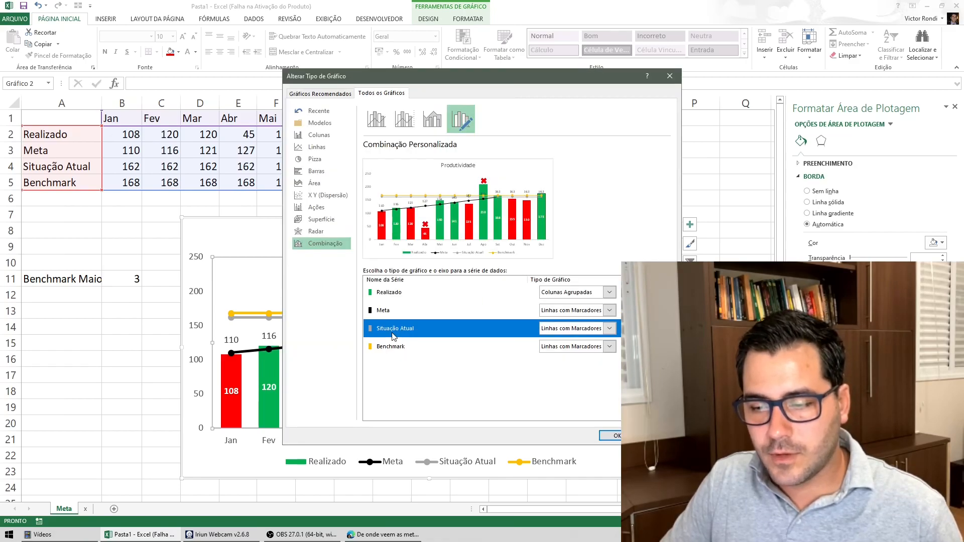
click(610, 328)
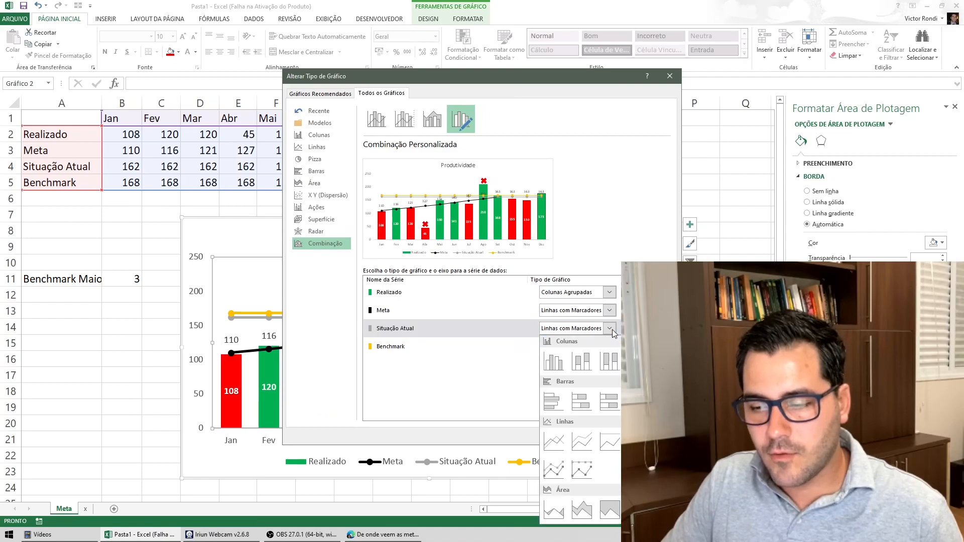
click(556, 445)
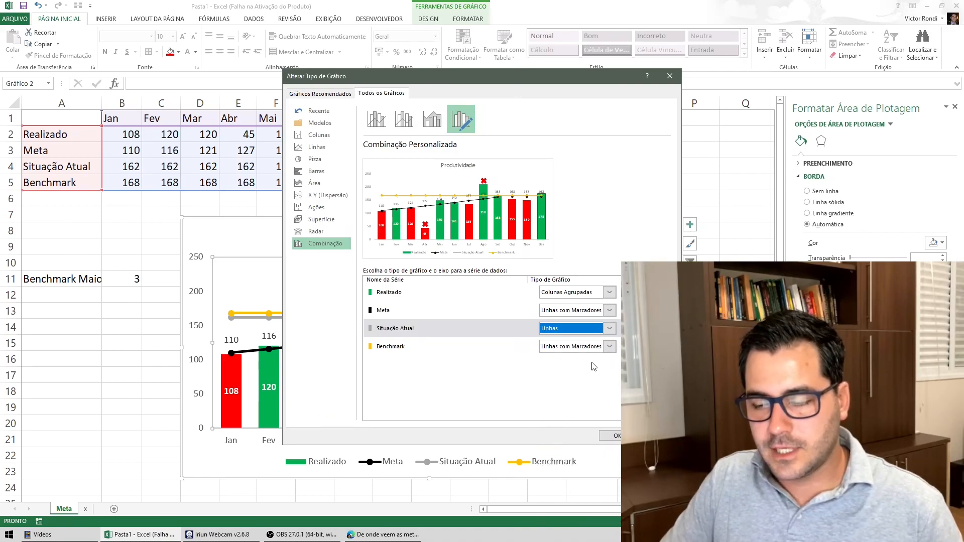
click(608, 347)
click(551, 266)
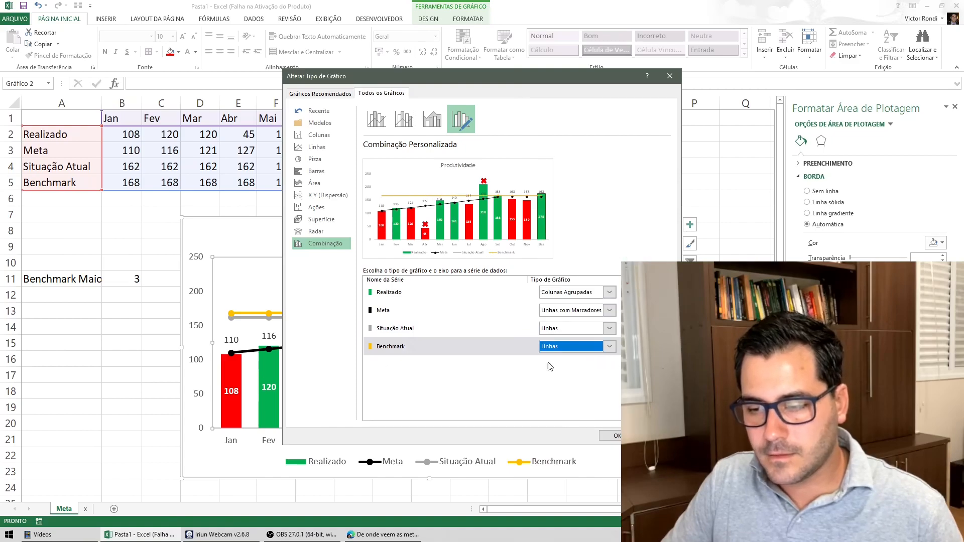
click(613, 436)
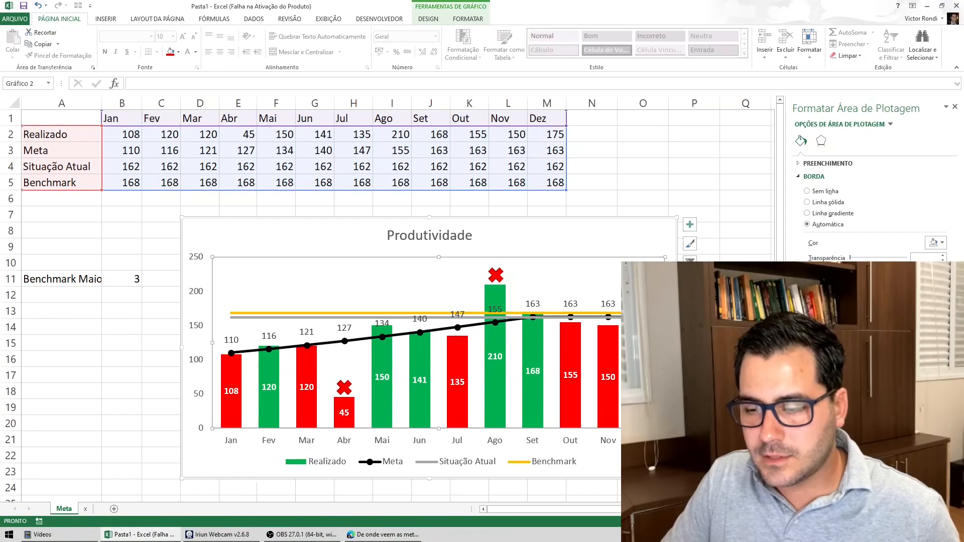
Set the Benchmark Maior rank in B11 to 2
click(128, 283)
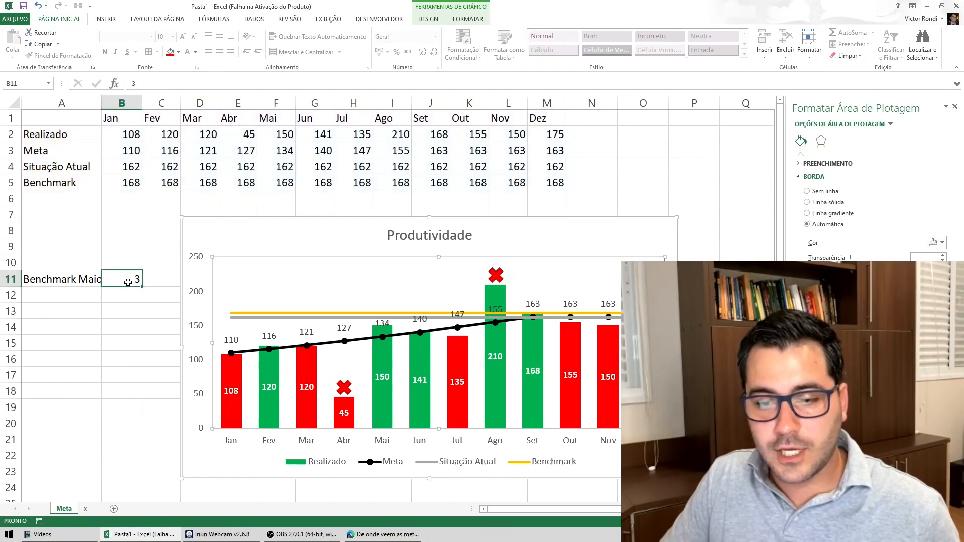
text(2)
key(Return)
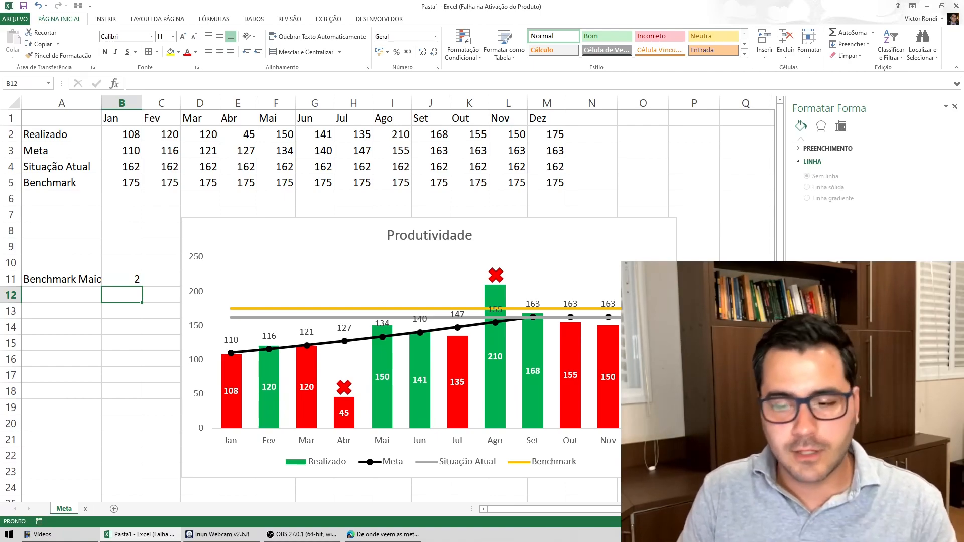
Label cell A12 Captura da Lacuna and enter 50% beside it in B12
key(Left)
text(Captu)
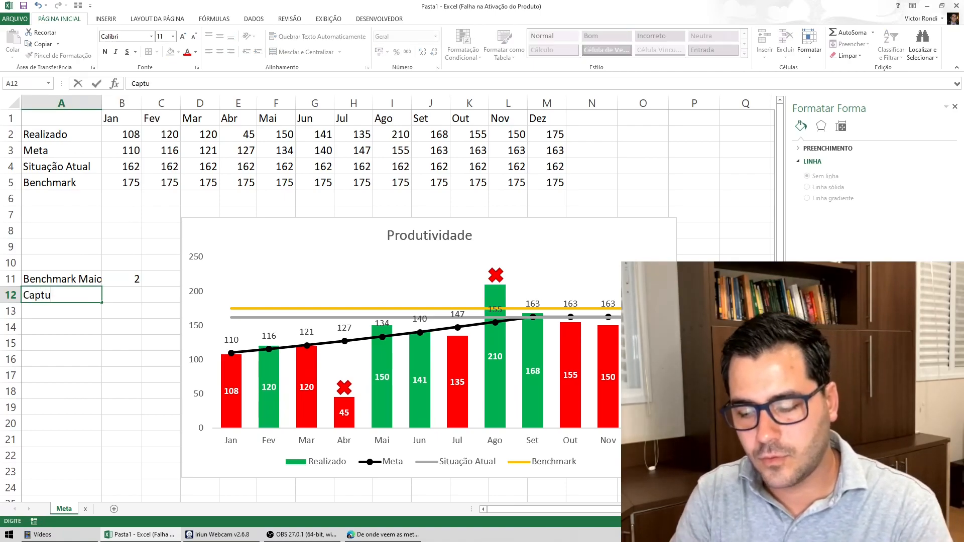
text(ra da Lc)
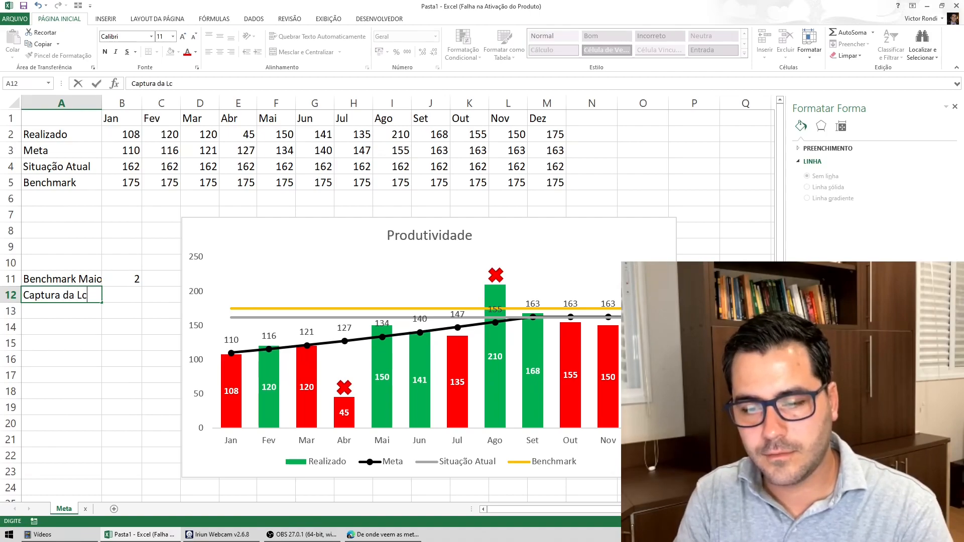
key(BackSpace)
text(anu)
key(BackSpace)
key(BackSpace)
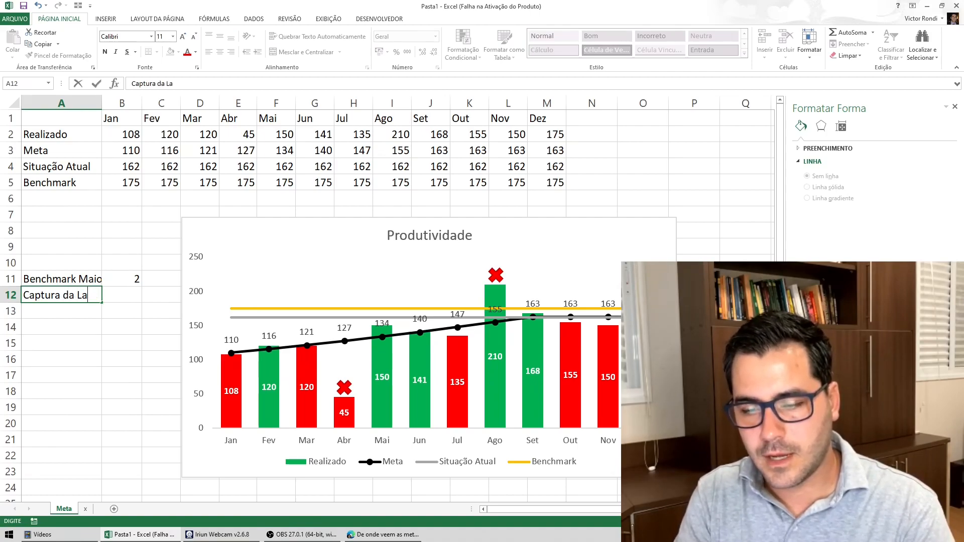
text(cuna)
key(Return)
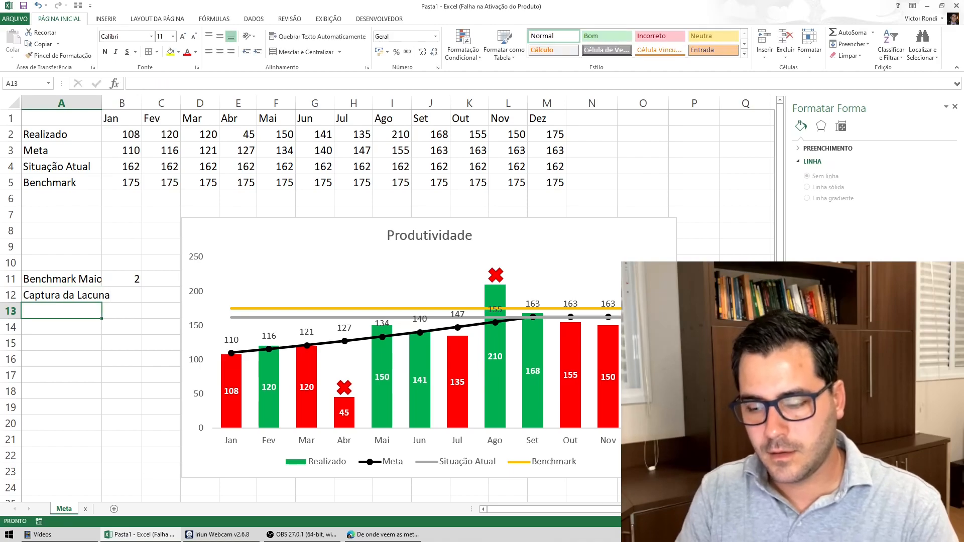
click(108, 295)
text(50)
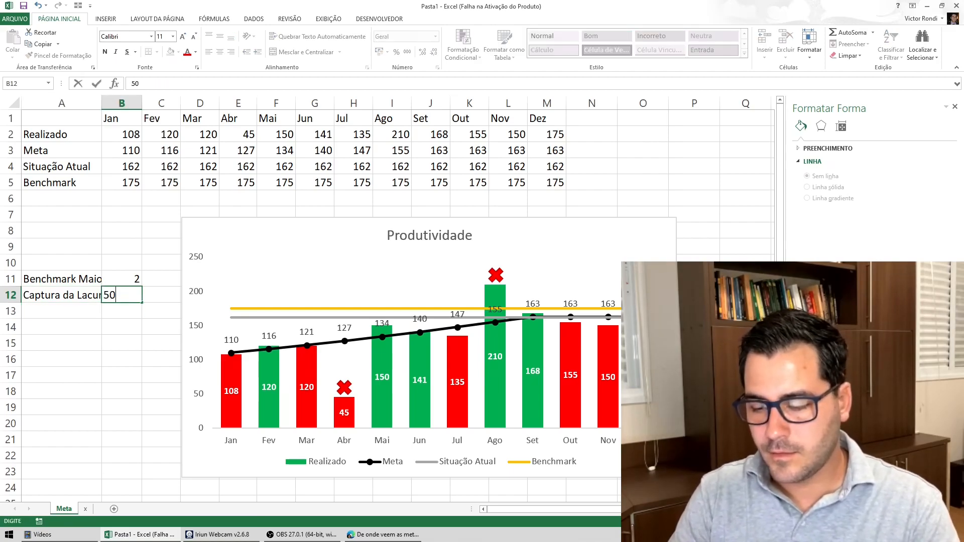
text(%)
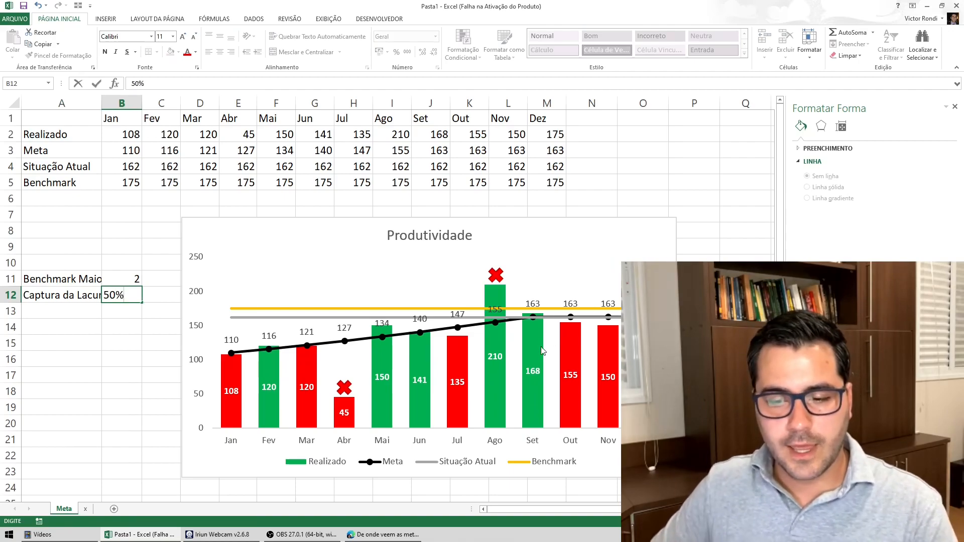
key(Return)
click(78, 297)
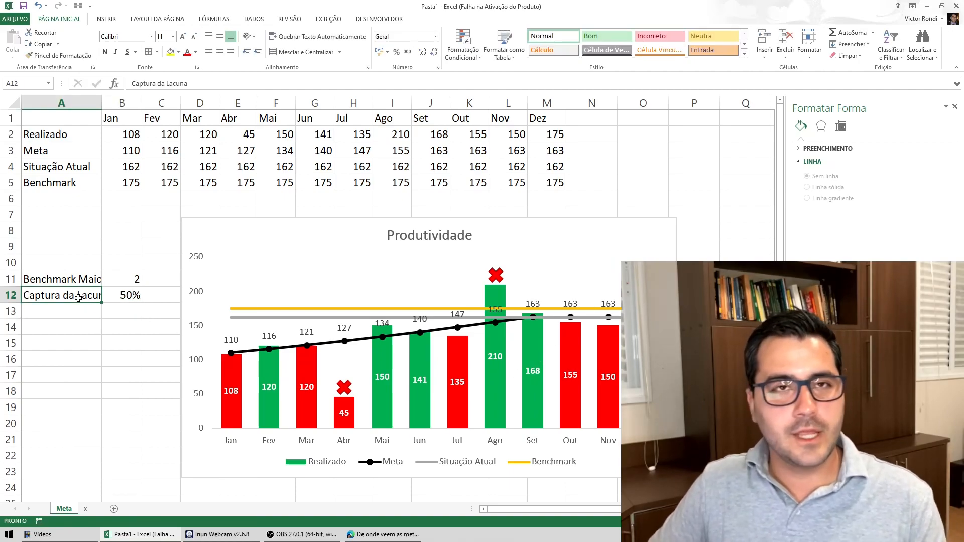
click(125, 303)
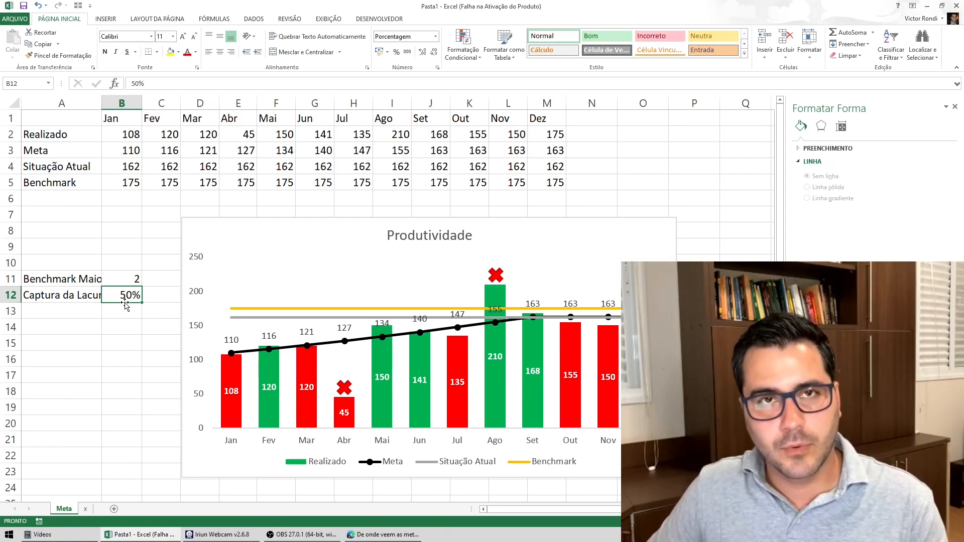
click(75, 296)
click(122, 296)
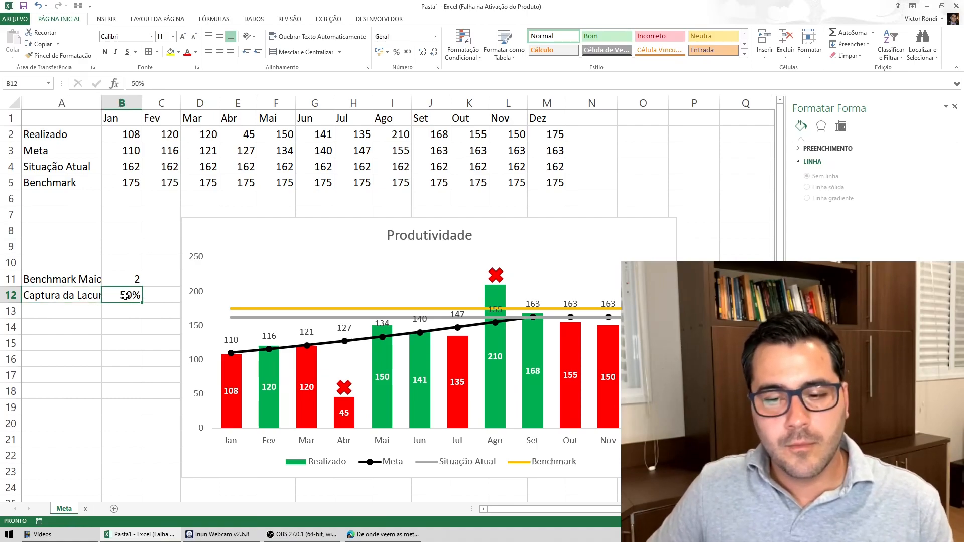
mouse_move(123, 297)
mouse_down()
mouse_move(130, 279)
mouse_move(128, 288)
mouse_up()
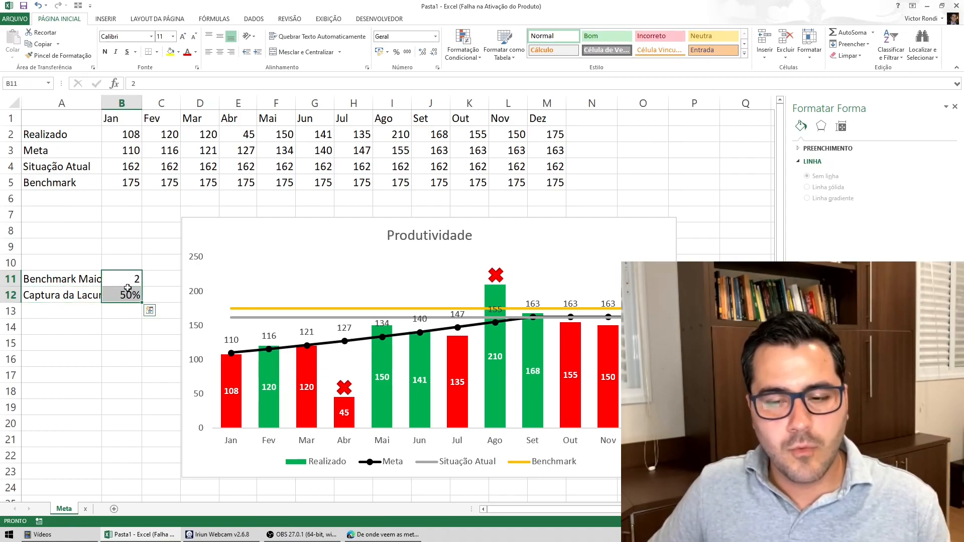
click(90, 296)
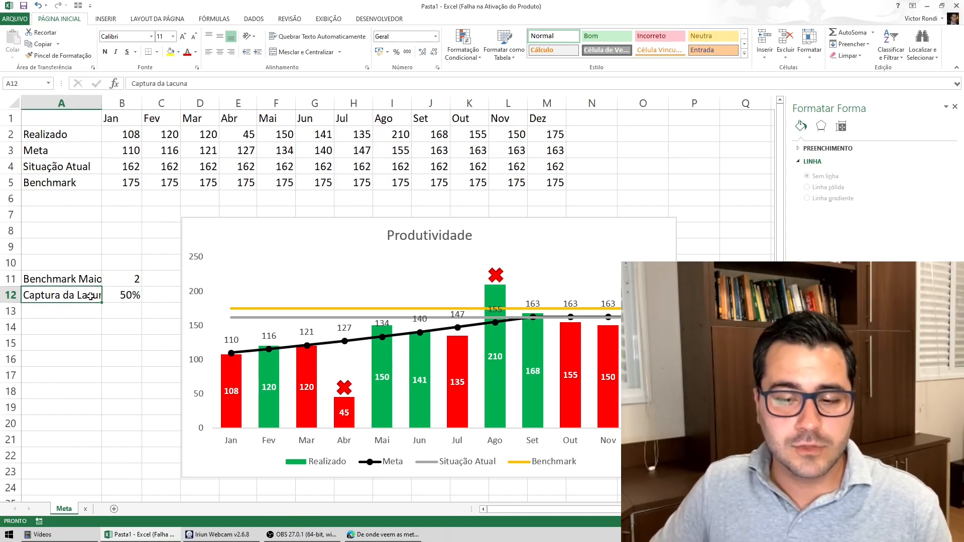
click(114, 296)
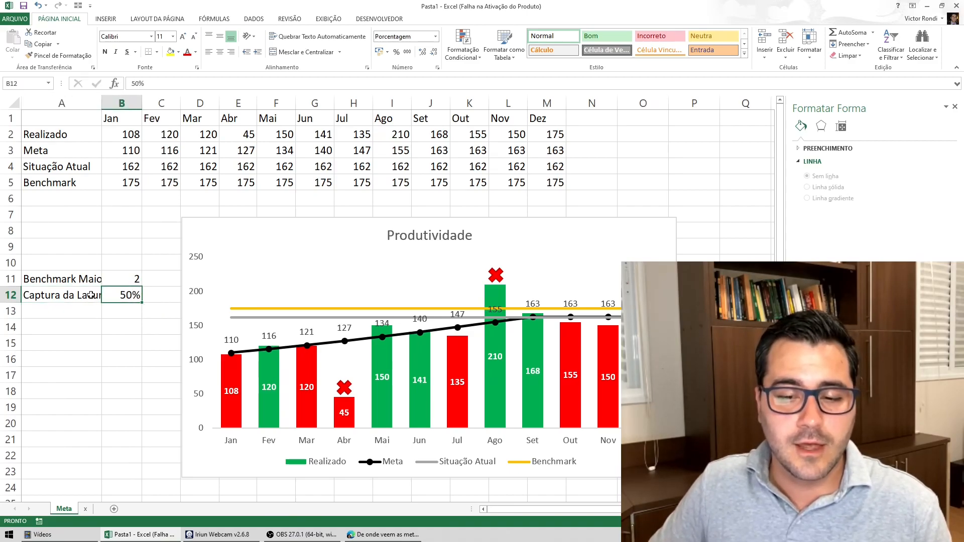
Append 50% to the Captura da Lacuna label in A12
click(91, 297)
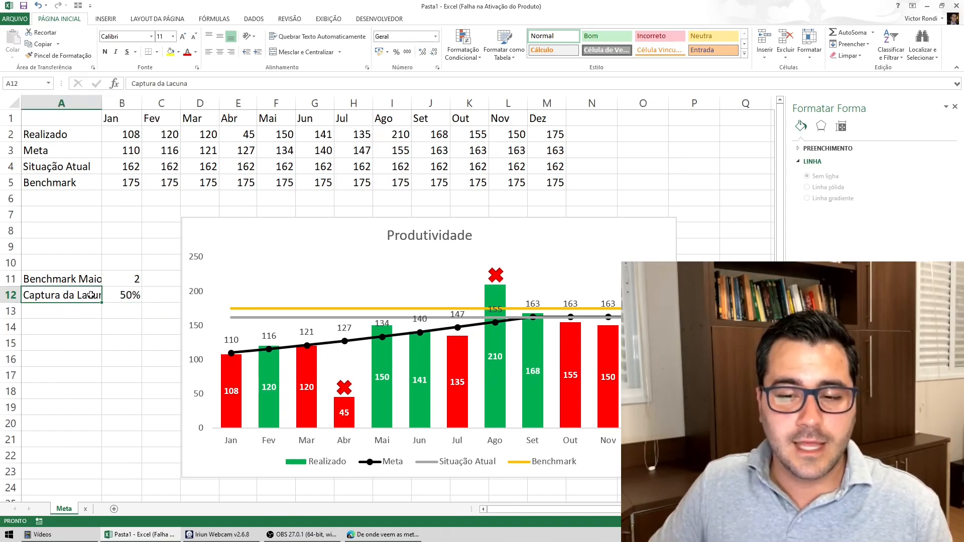
click(193, 84)
text(50)
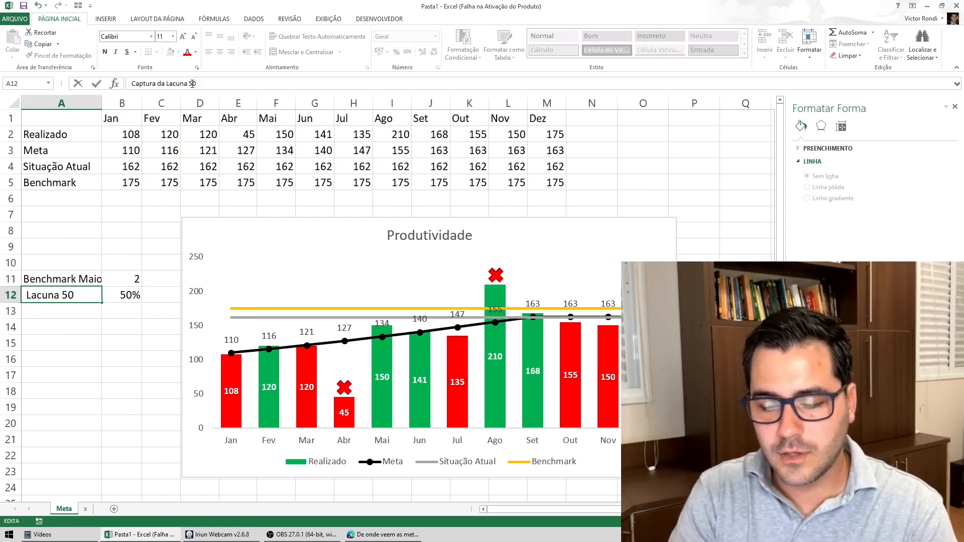
text(%)
key(Return)
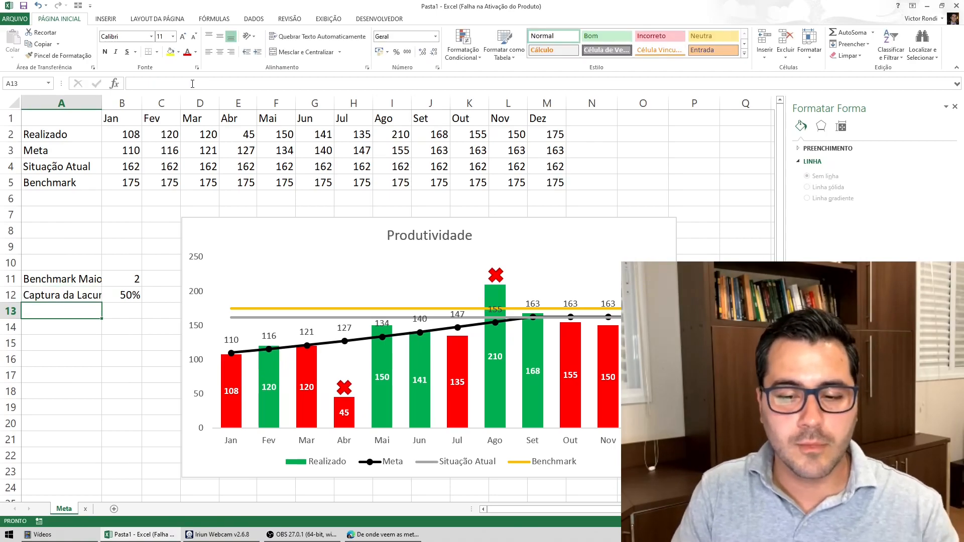
Remove the appended 50% from the Captura da Lacuna label in A12
key(Up)
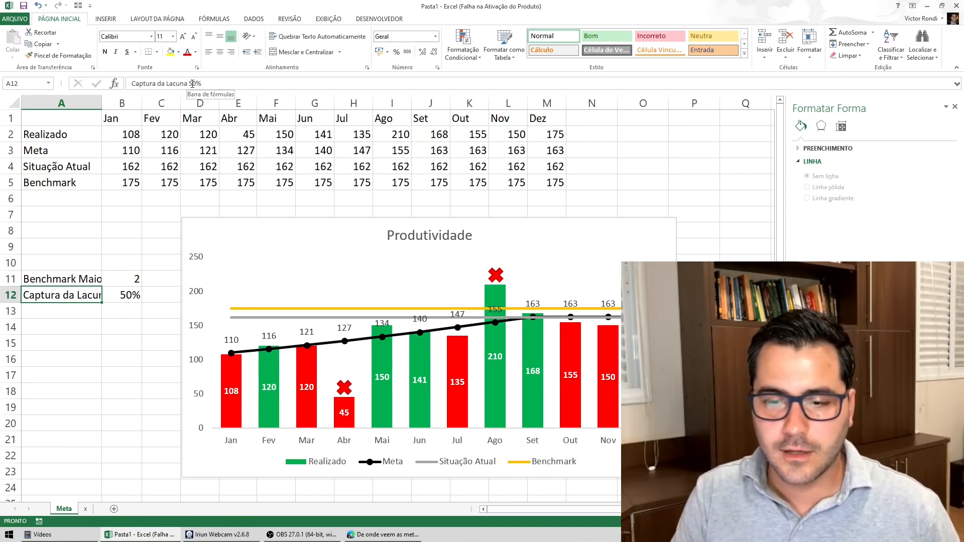
drag(201, 83, 192, 83)
key(Return)
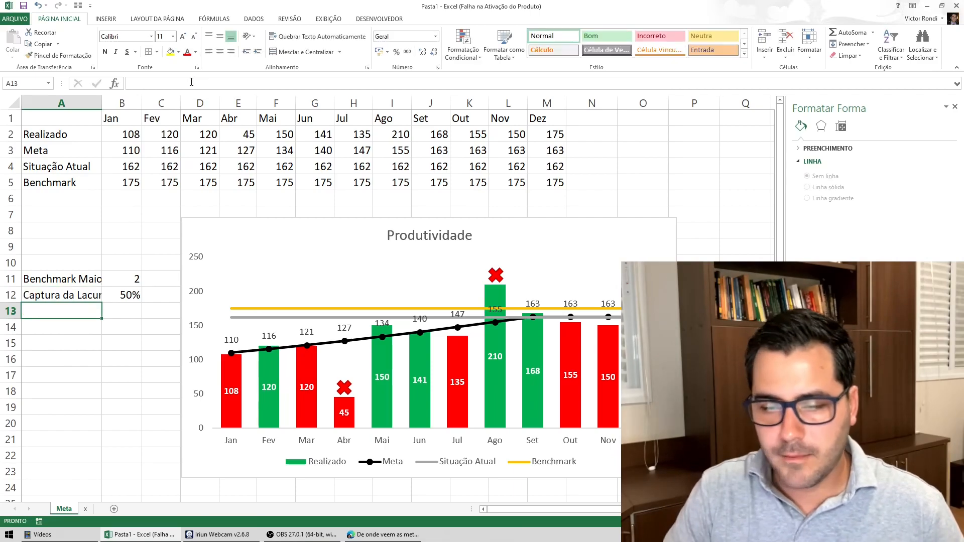
key(Right)
key(Up)
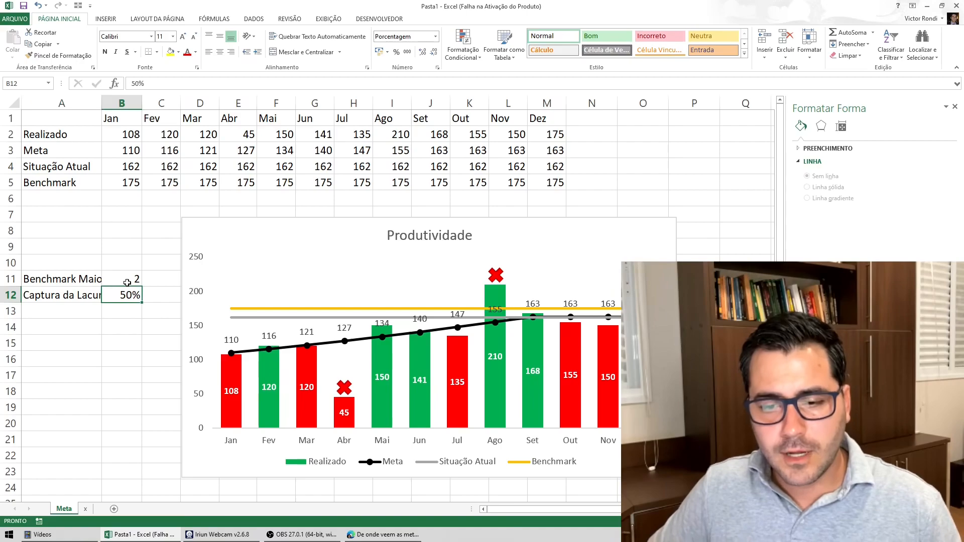
Nudge the chart down slightly and turn on text wrapping for the parameter cells A11:B12
drag(254, 221, 258, 234)
drag(65, 279, 65, 295)
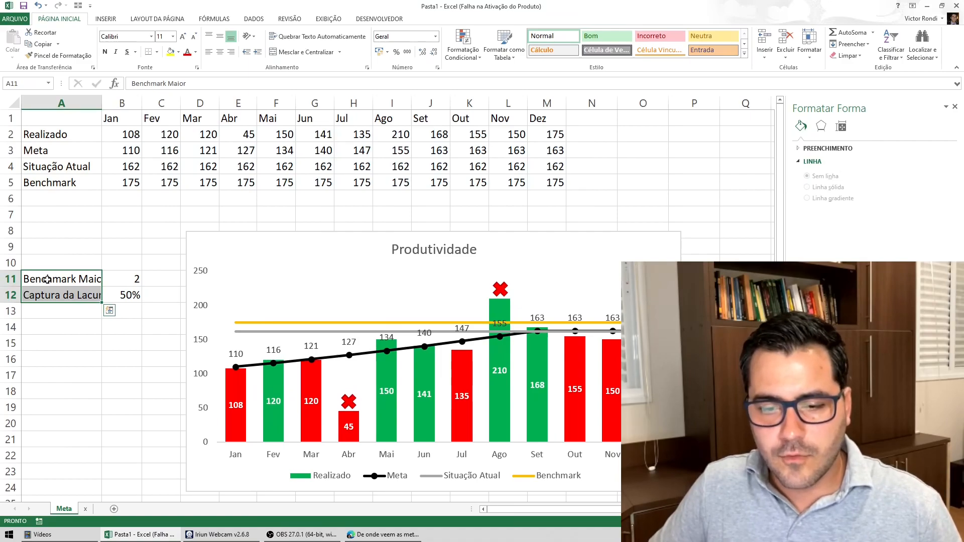
drag(46, 280, 129, 297)
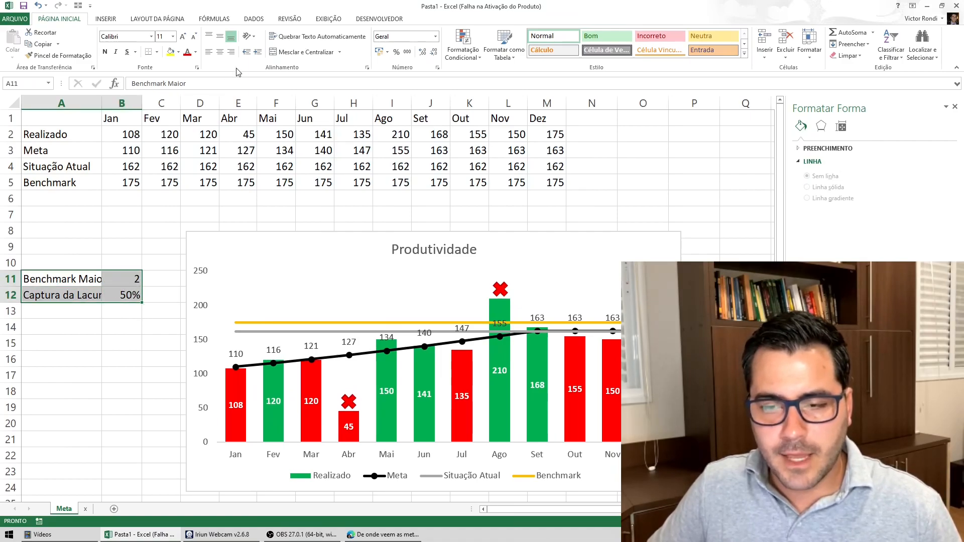
click(318, 37)
click(93, 317)
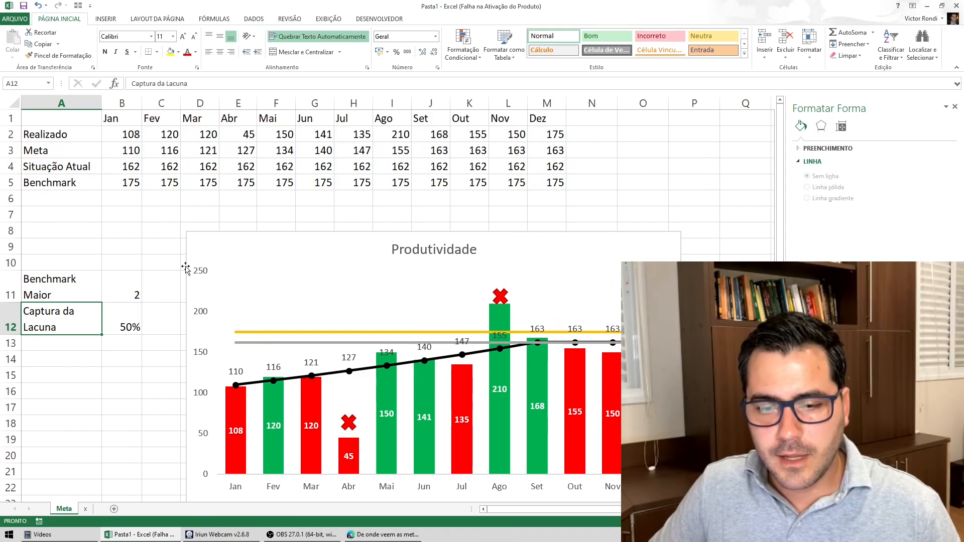
Reposition the Produtividade chart just below the data table, beside the parameter cells
drag(216, 240, 199, 202)
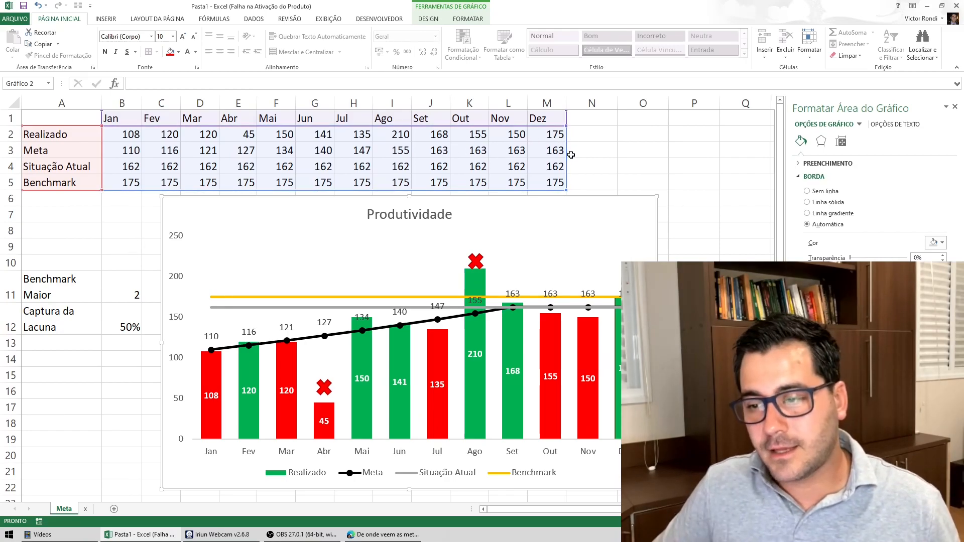
drag(582, 152, 739, 152)
drag(663, 152, 664, 150)
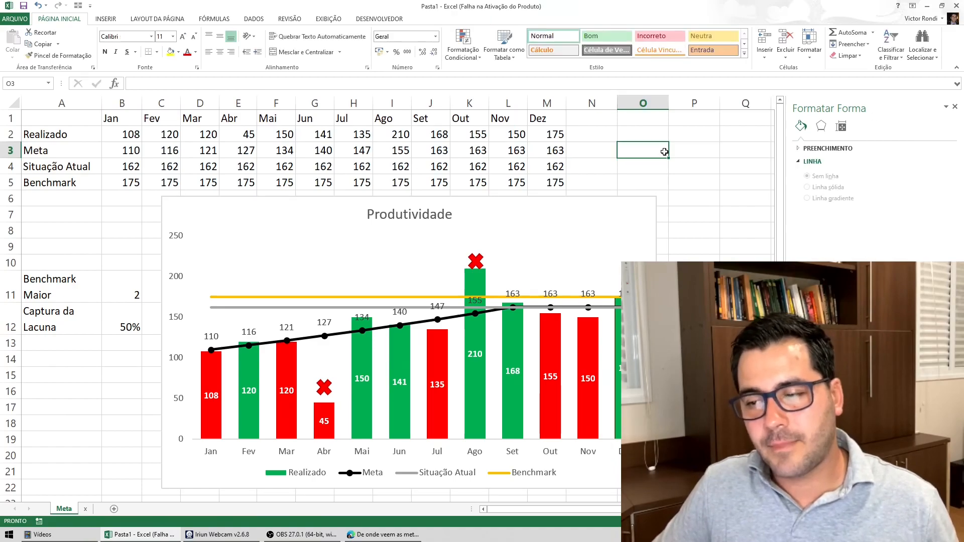
drag(601, 198, 599, 202)
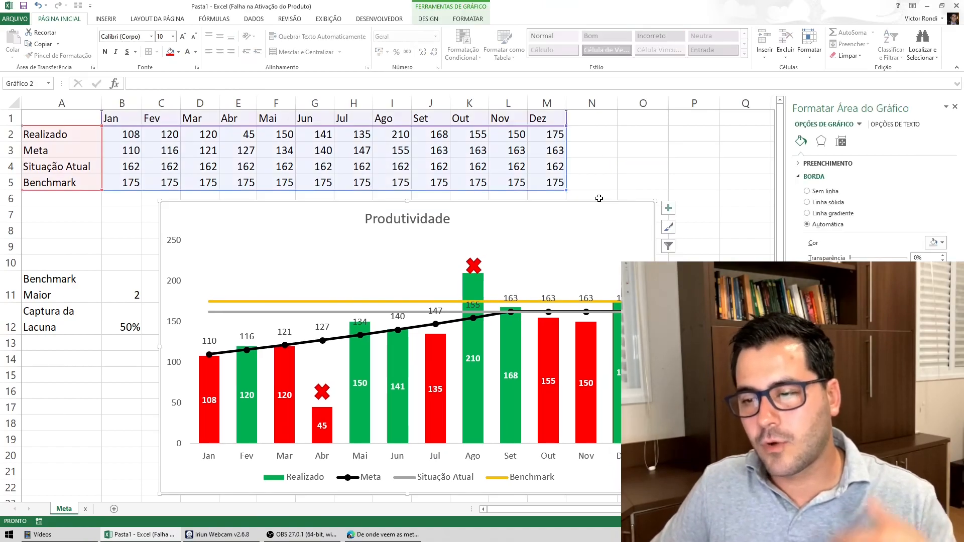
click(590, 152)
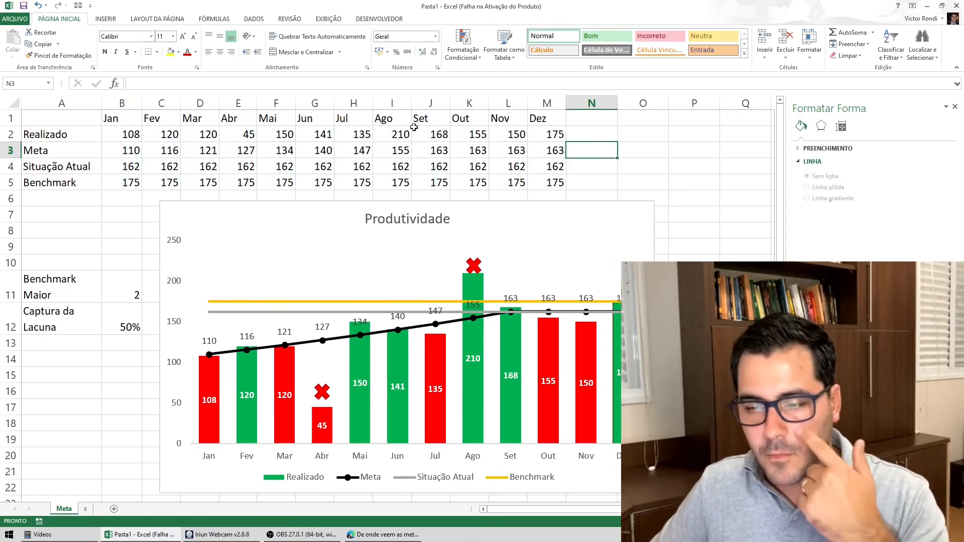
Insert a blank row above the month header row
click(383, 116)
key(shift+space)
key(ctrl+shift+equal)
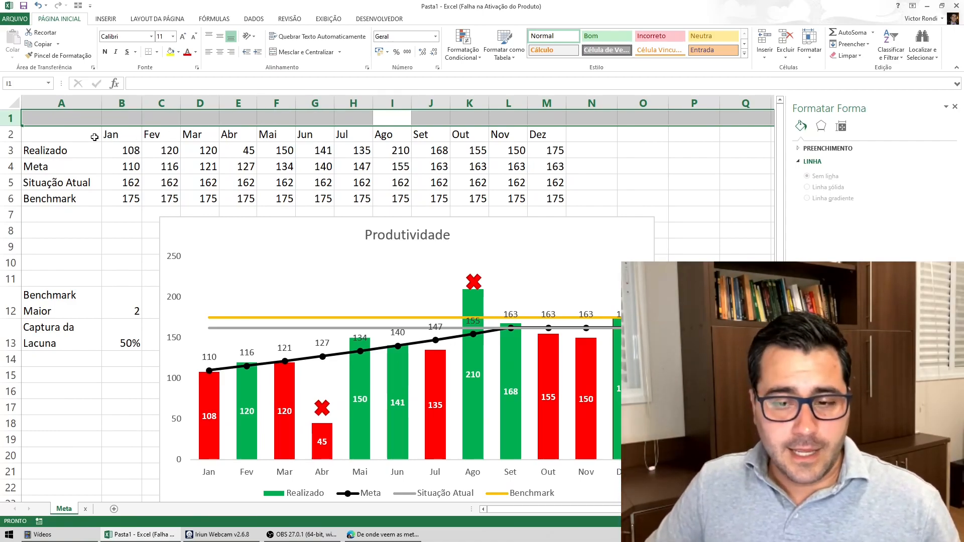
click(116, 139)
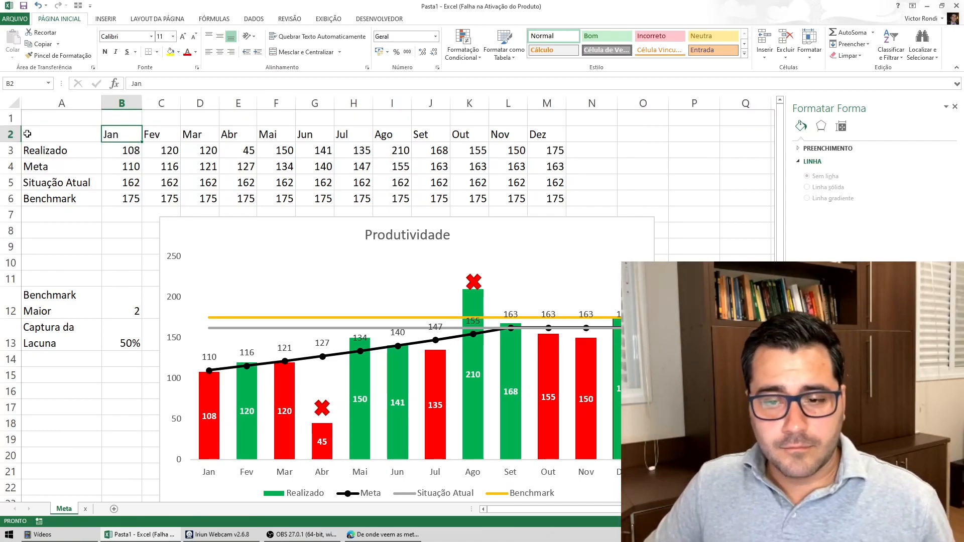
Insert a second blank row at row 1, above the table
click(5, 119)
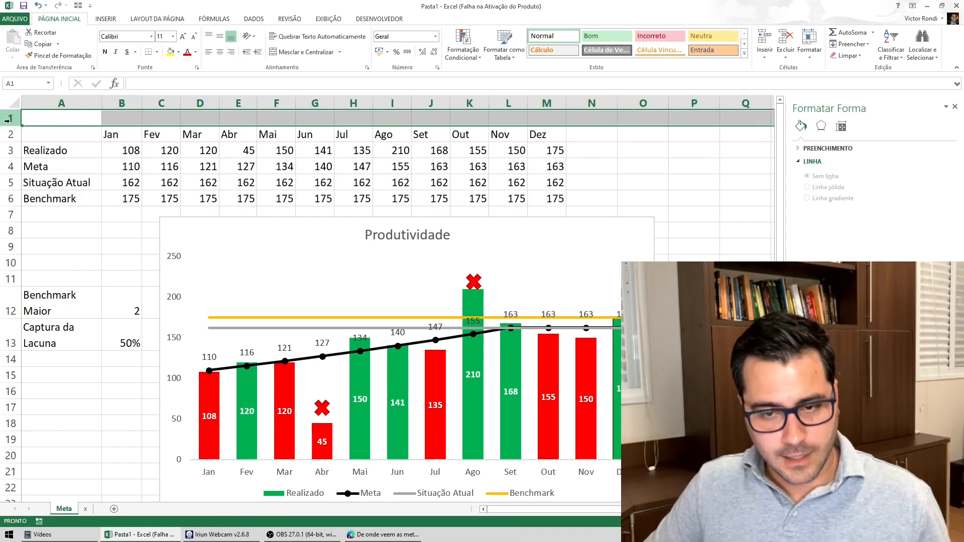
right_click(8, 121)
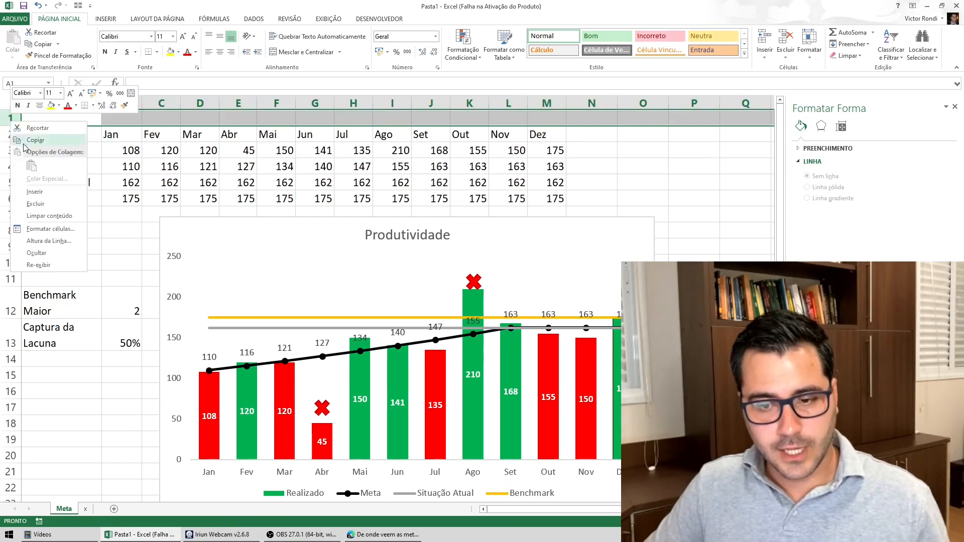
click(33, 191)
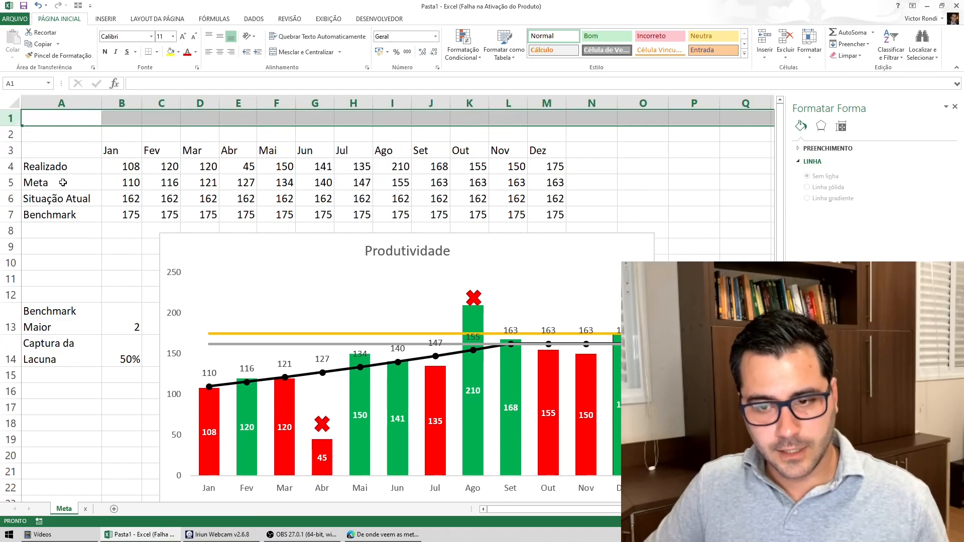
click(250, 132)
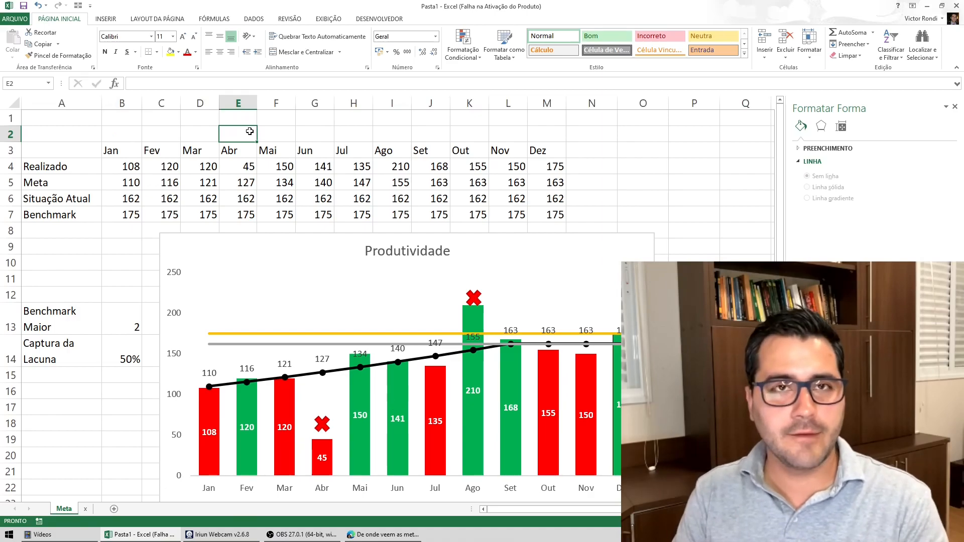
key(Down)
key(Right)
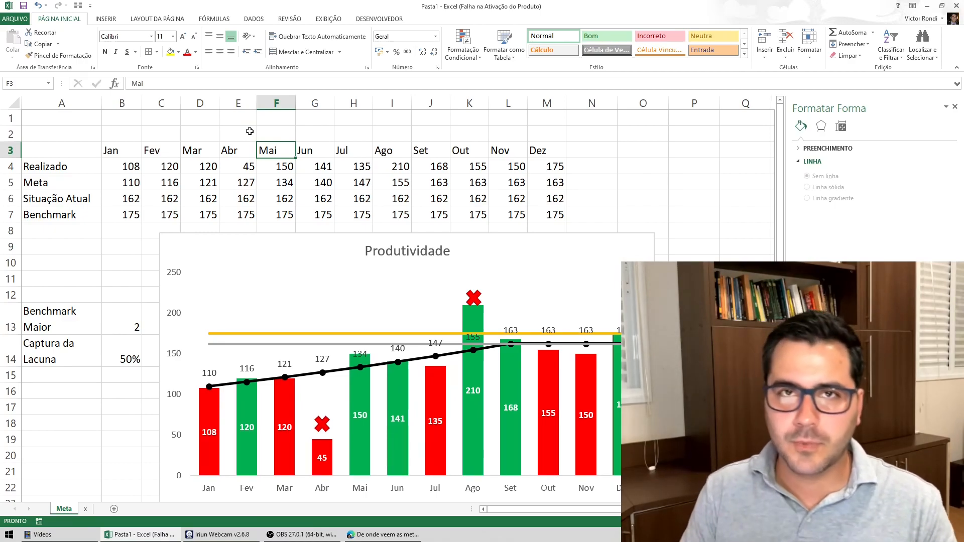
key(Up)
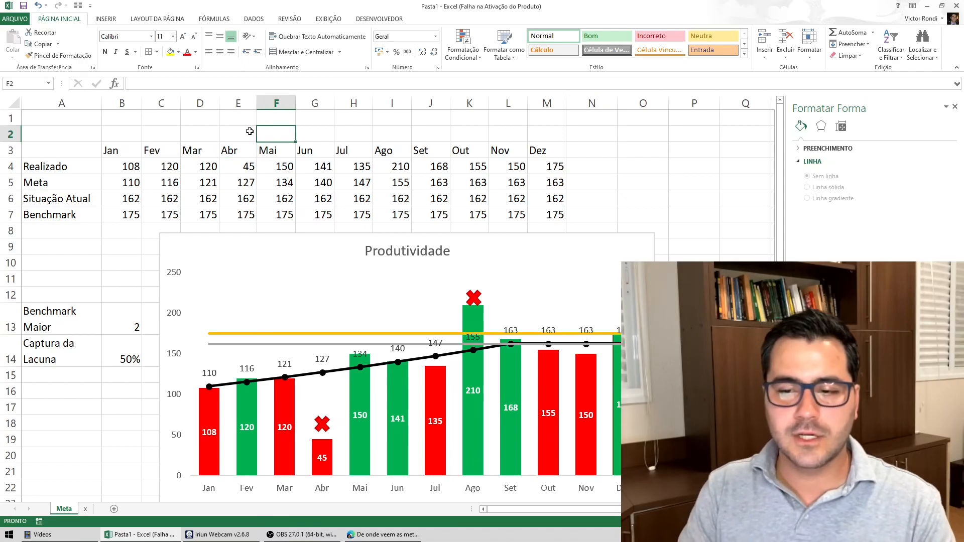
key(Left)
key(Right)
key(Down)
key(Left)
key(Up)
key(Right)
key(Down)
key(Left)
key(Up)
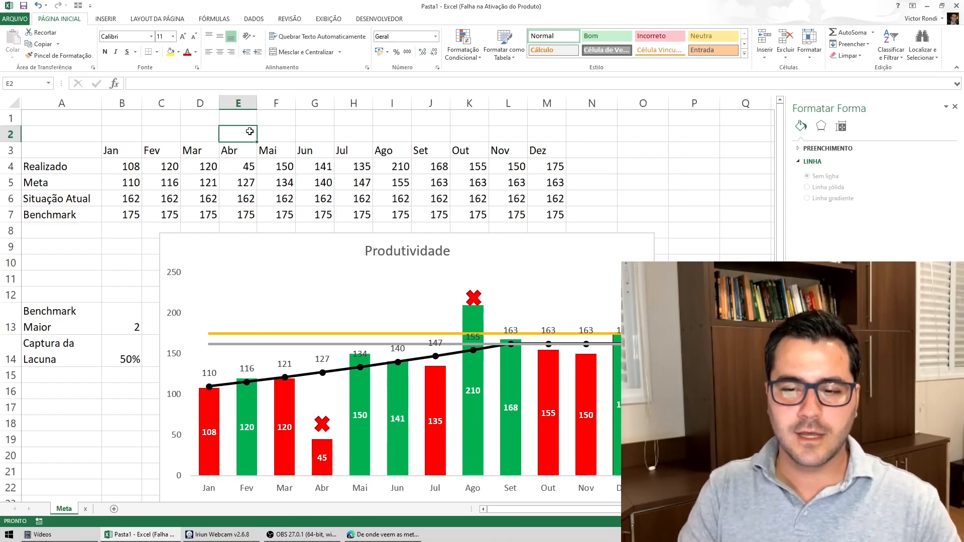
key(Down)
key(Up)
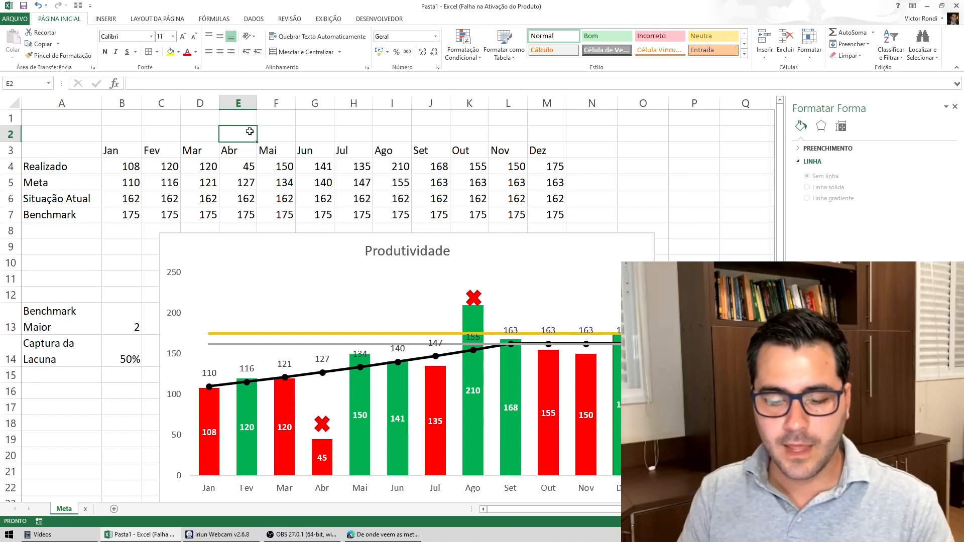
Insert a third blank row at row 2, above the month headers
key(shift+space)
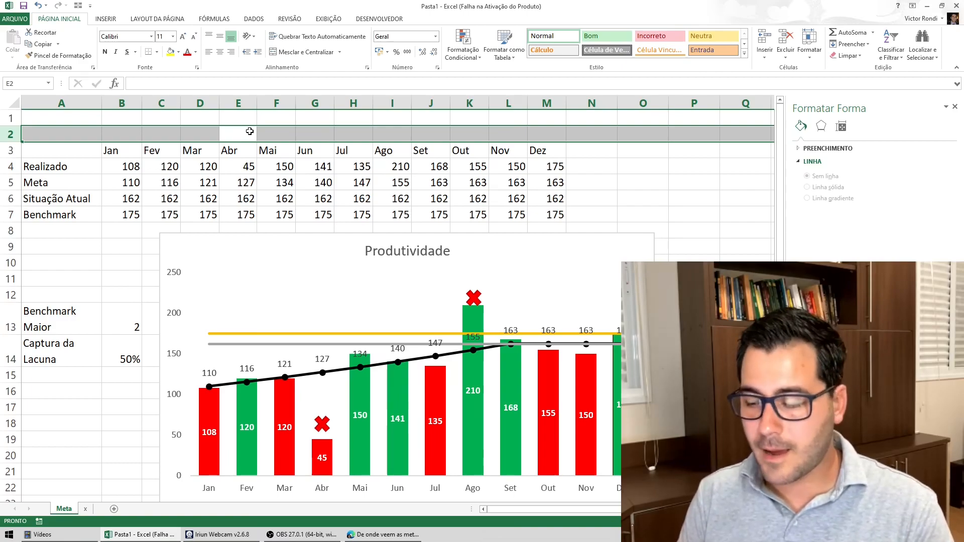
key(ctrl+plus)
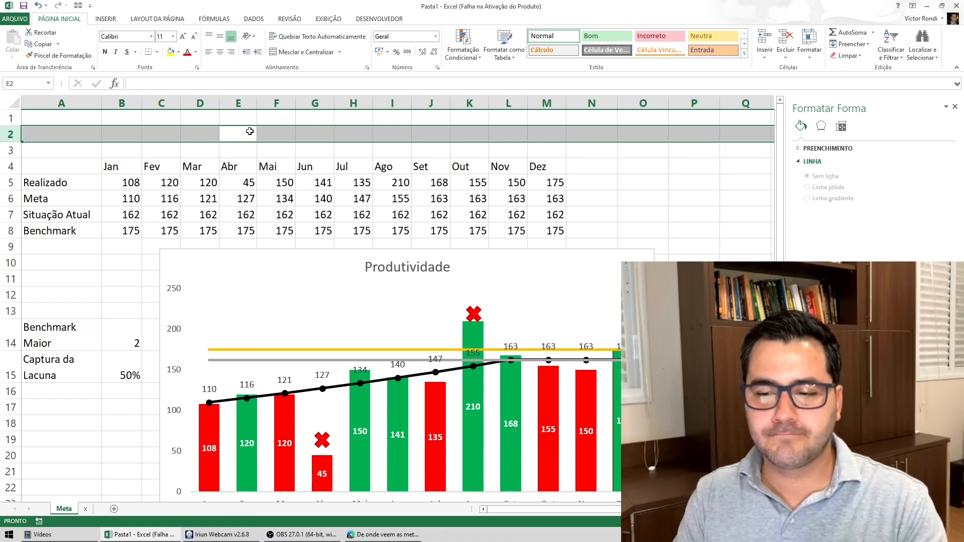
key(Down)
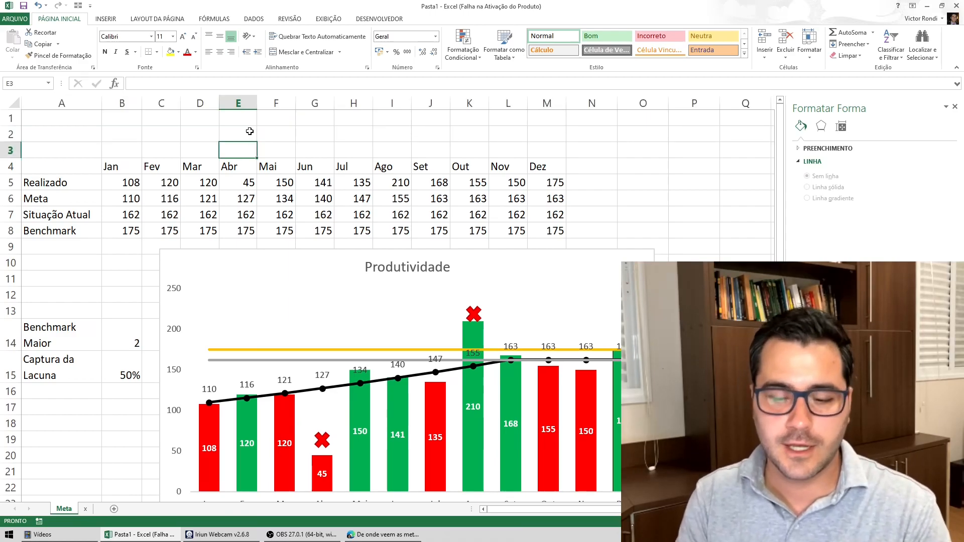
Try inserting a blank column before the Abr column, and undo it
key(shift+space)
key(Up)
key(Down)
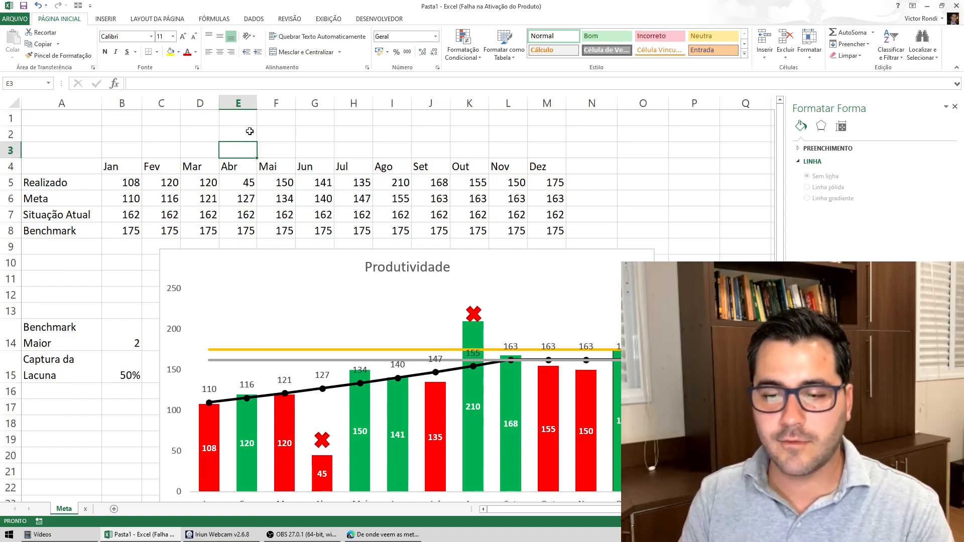
key(ctrl+space)
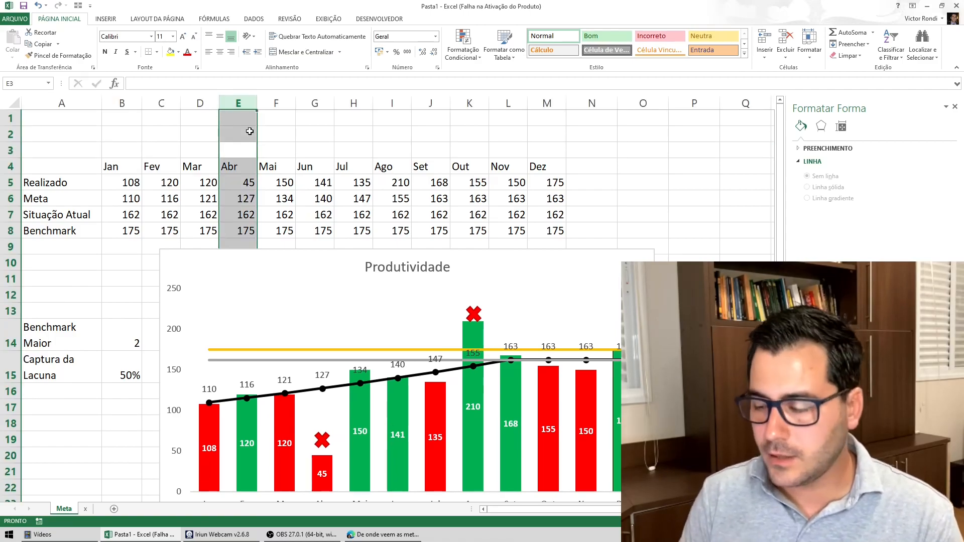
key(ctrl+plus)
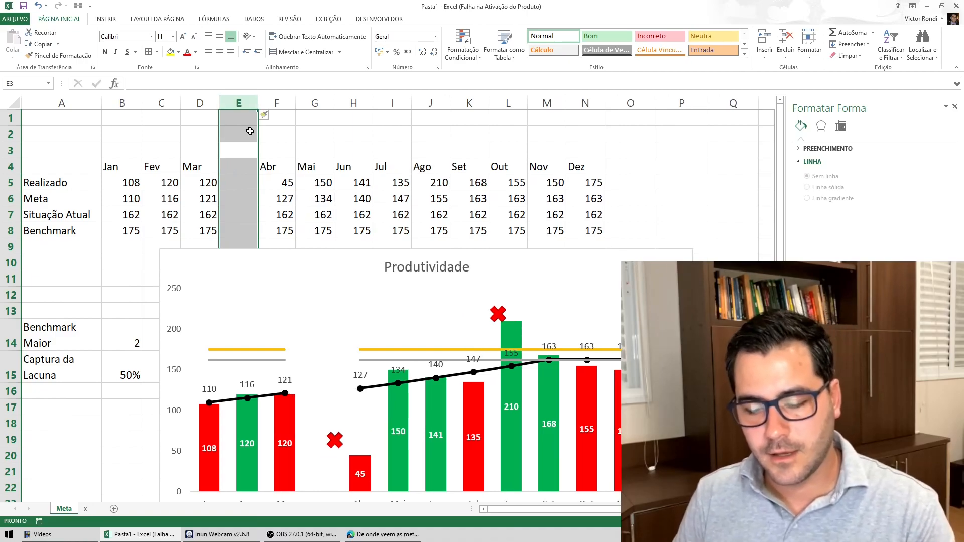
key(ctrl+z)
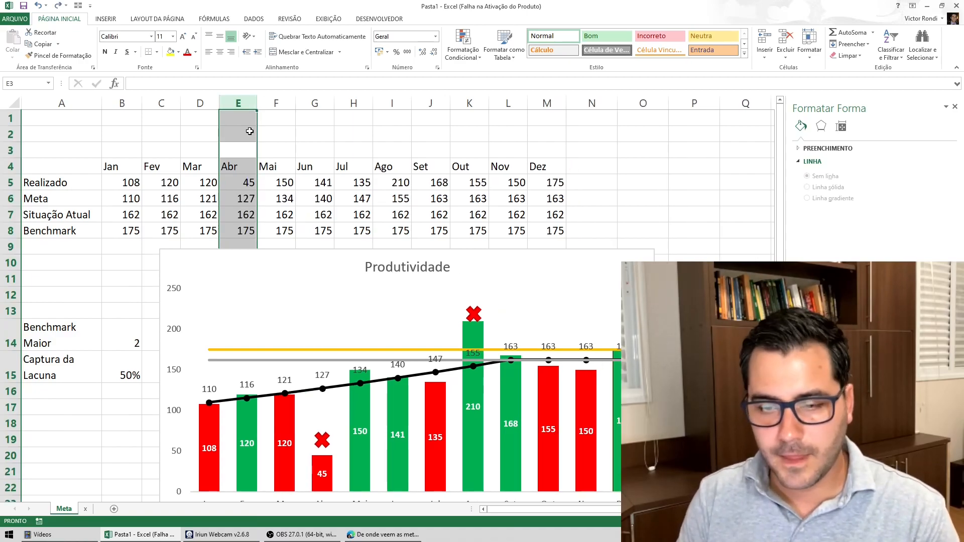
Delete blank rows 1 and 2 to leave a single blank row above the month headers
key(Up)
key(Up)
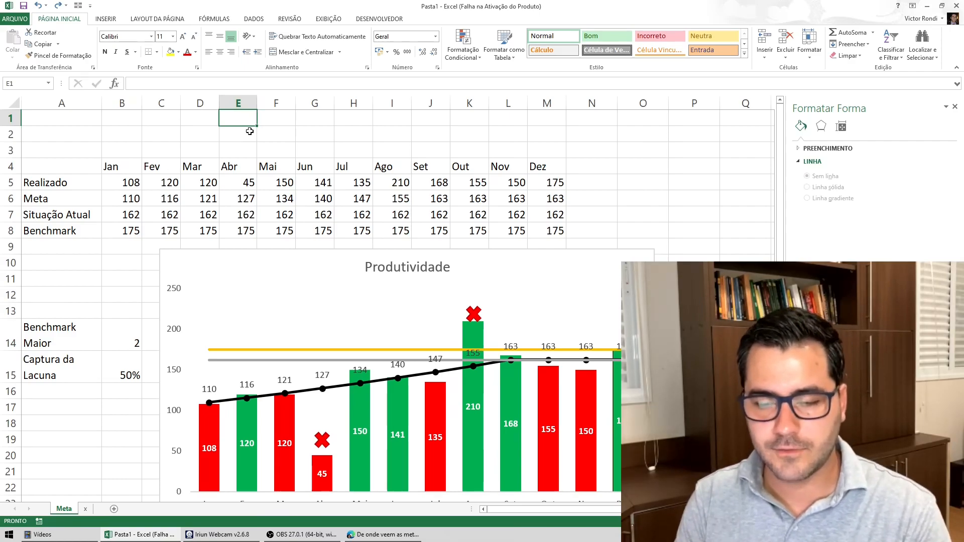
key(shift+space)
key(shift+Down)
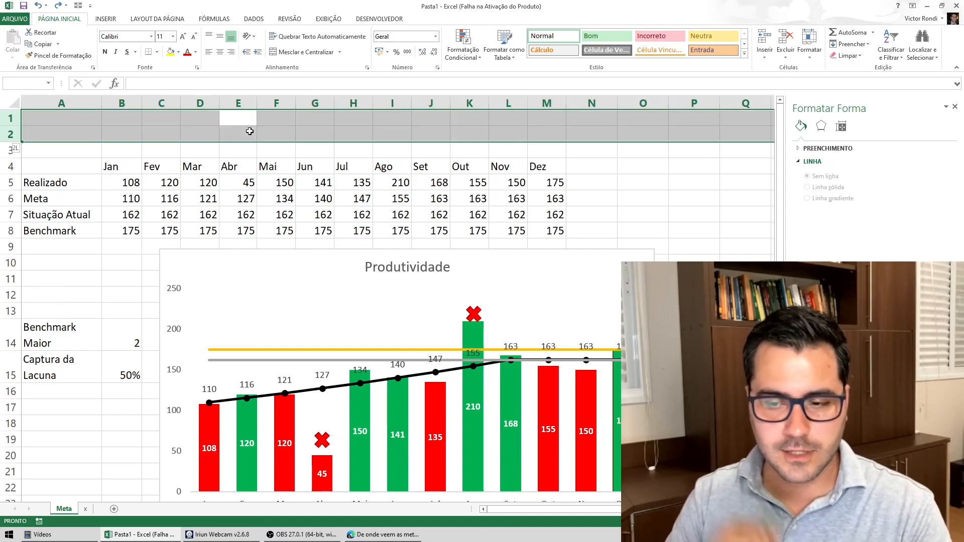
key(ctrl+minus)
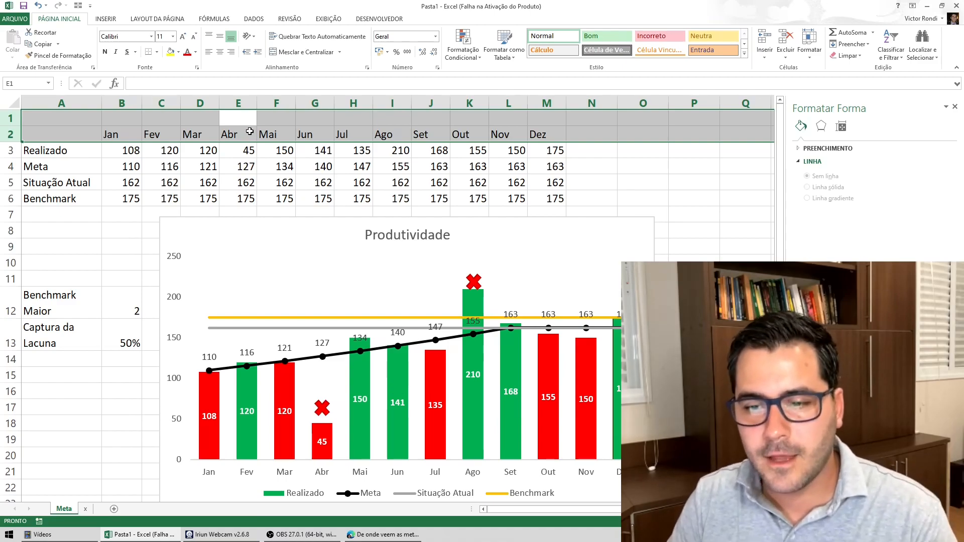
Merge and center cells B1:M1 above the months Jan to Dez and enter 2021 as the year heading
key(Up)
key(Left)
key(Left)
key(Left)
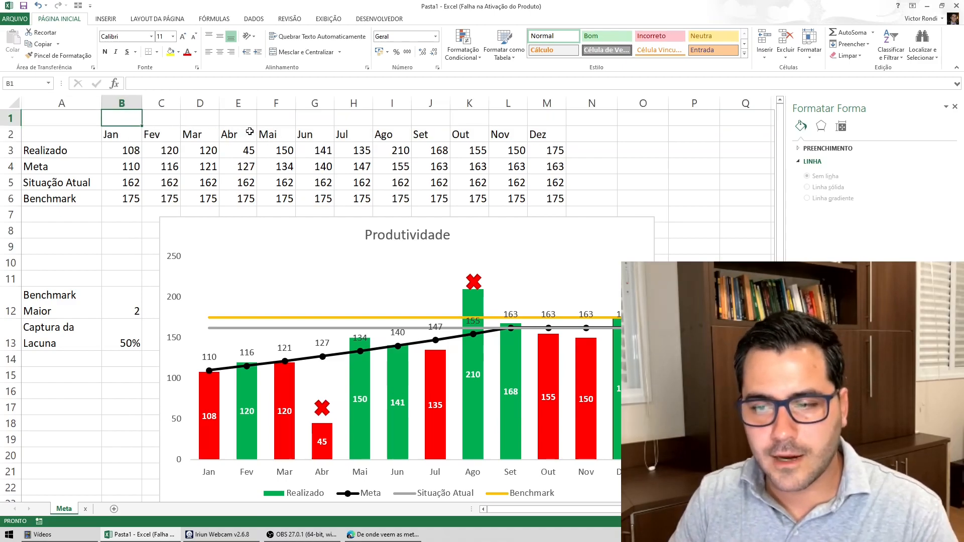
key(shift+Right)
key(shift+Right)
key(shift+Right)
key(shift+Right)
key(shift+Right)
key(shift+Right)
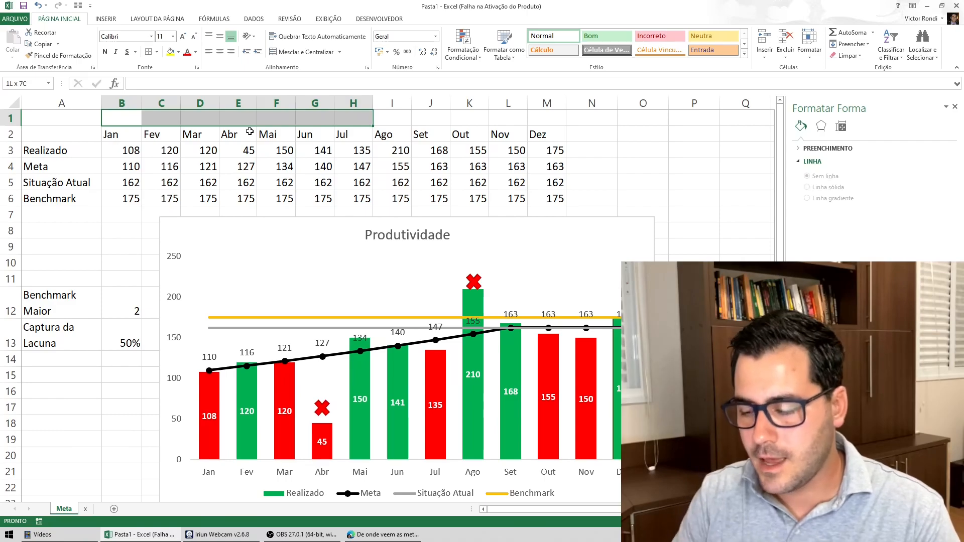
key(shift+Right)
key(shift+Right)
key(shift+Right)
key(shift+Right)
key(shift+Right)
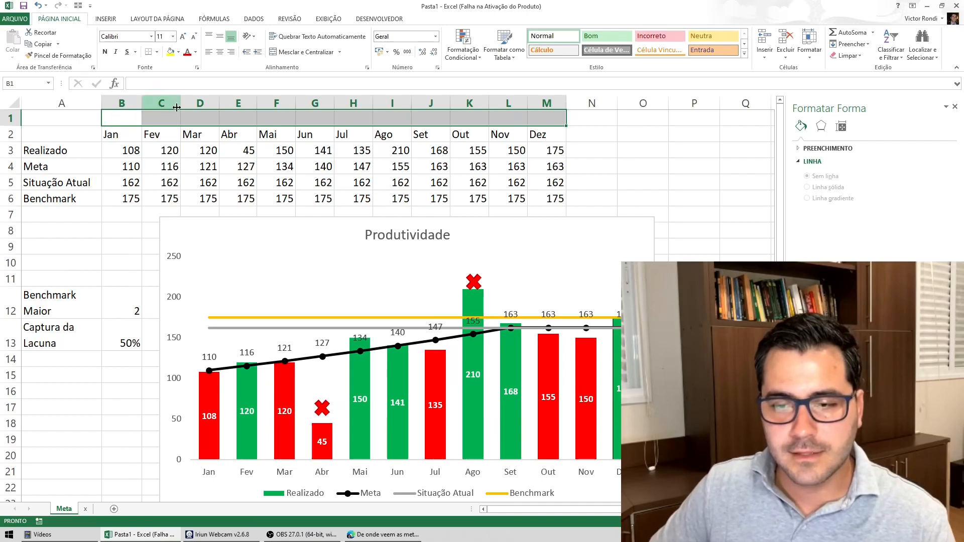
click(546, 119)
drag(513, 117, 129, 116)
click(308, 53)
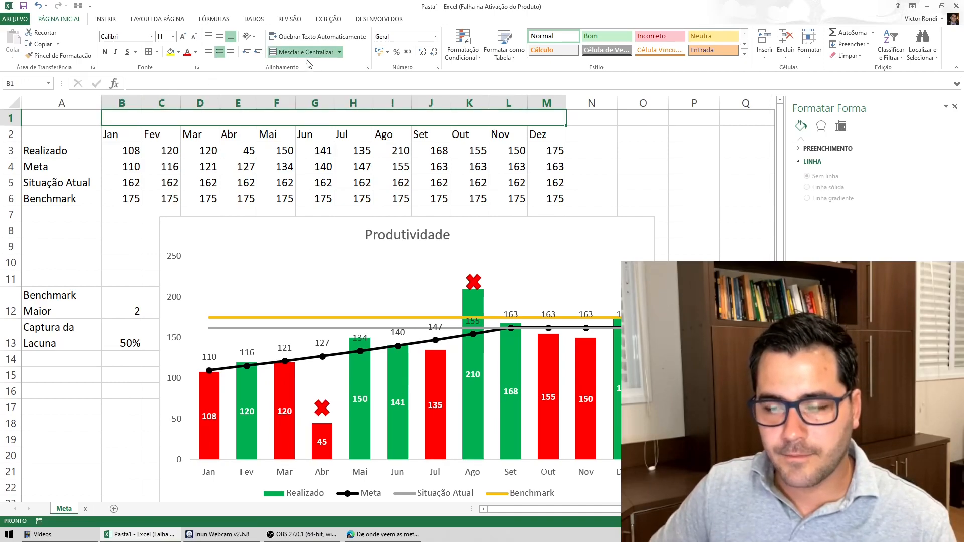
text(2021)
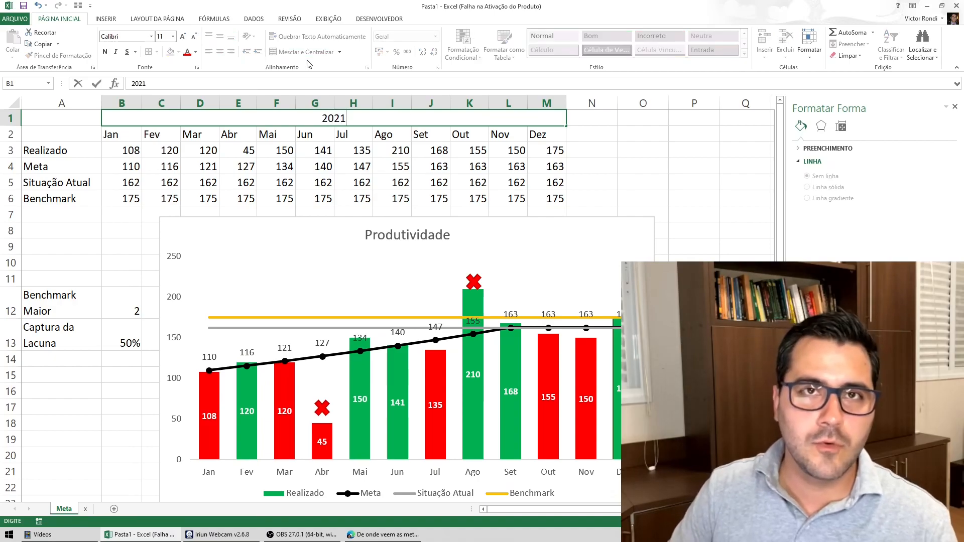
key(Return)
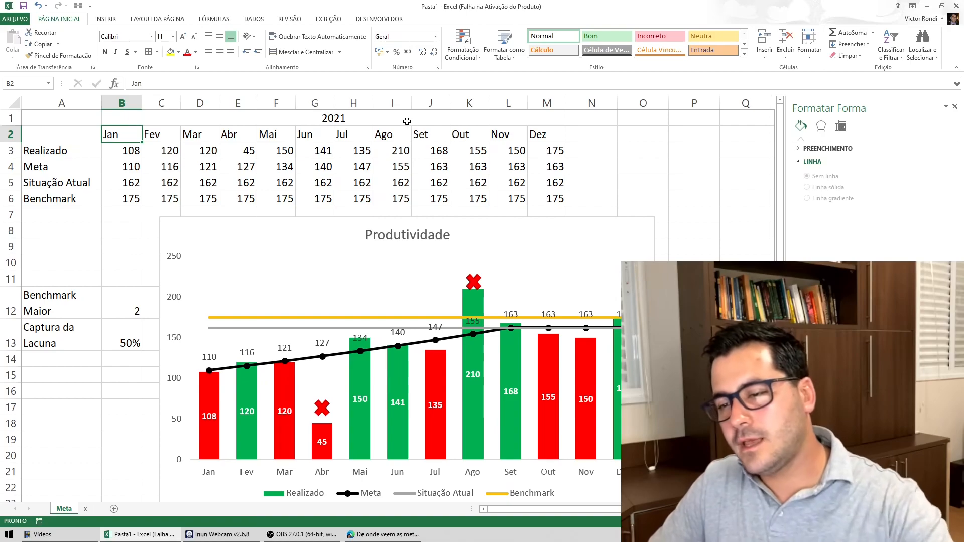
Autofill the year and month headers B1:M2 across columns N to Y to create the 2022 months
drag(399, 115, 392, 132)
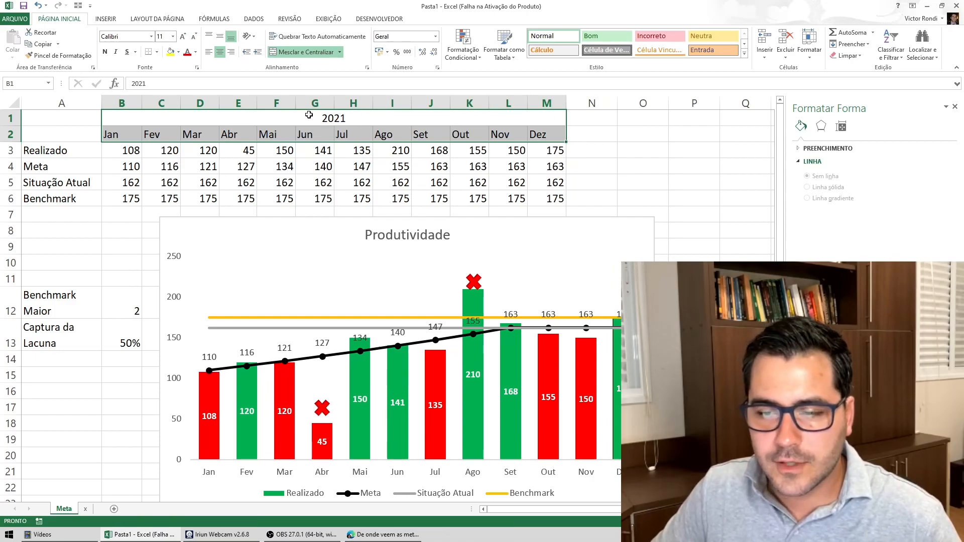
drag(302, 114, 515, 132)
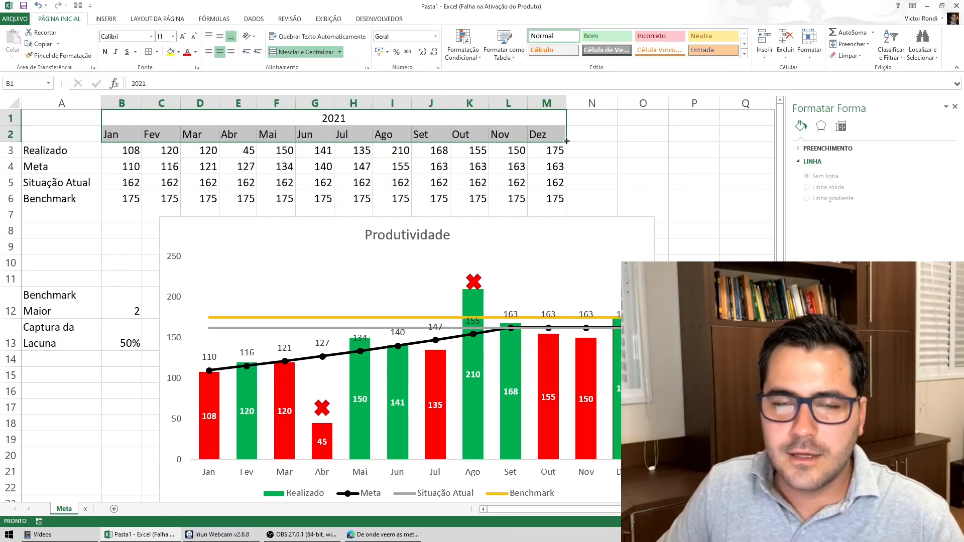
drag(567, 142, 609, 144)
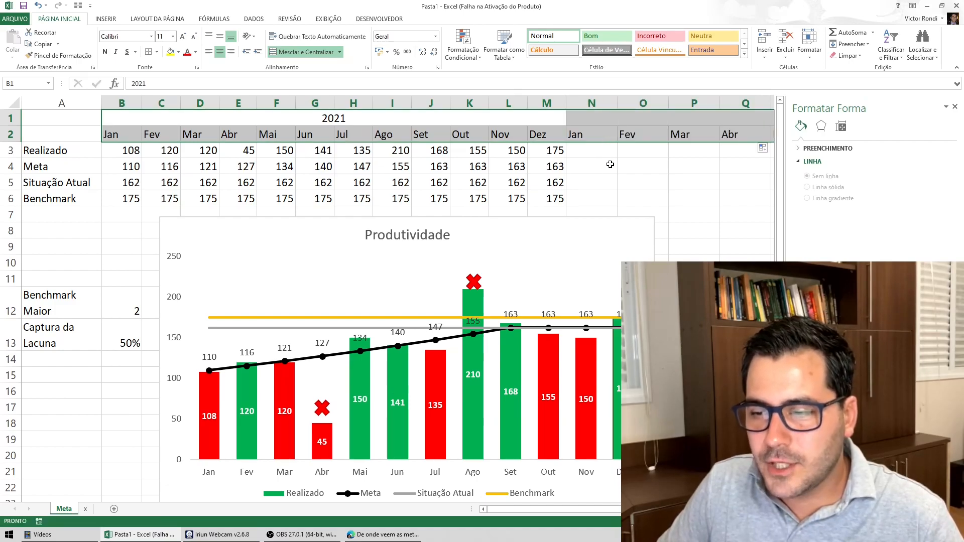
drag(624, 509, 634, 509)
click(694, 113)
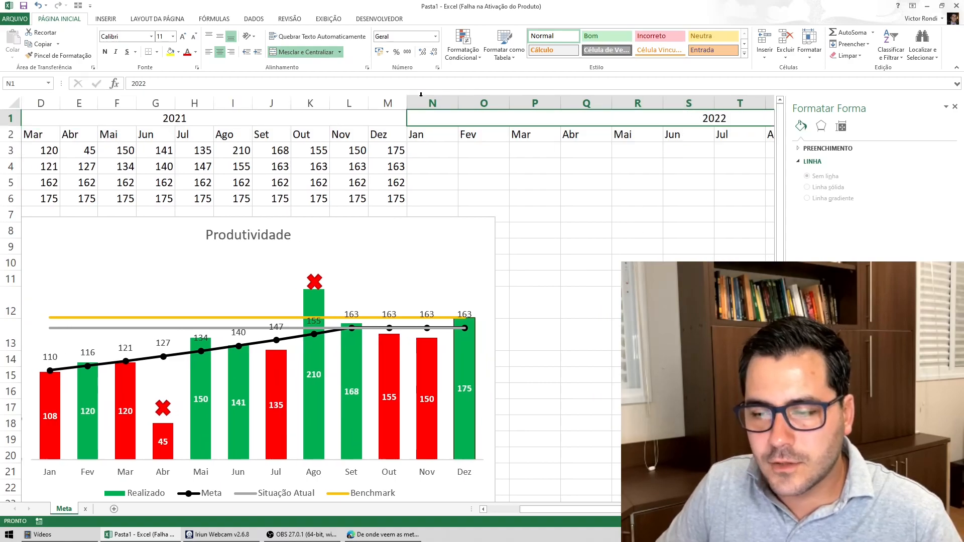
Autofit the widths of the 2022 month columns N to Y and the 2021 month columns B to M
drag(425, 103, 709, 108)
double_click(713, 103)
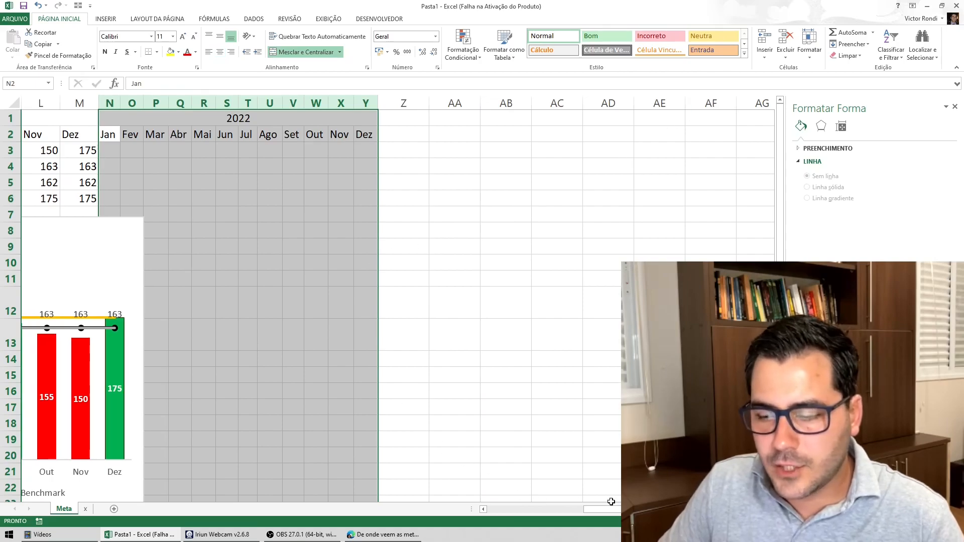
drag(603, 510, 526, 460)
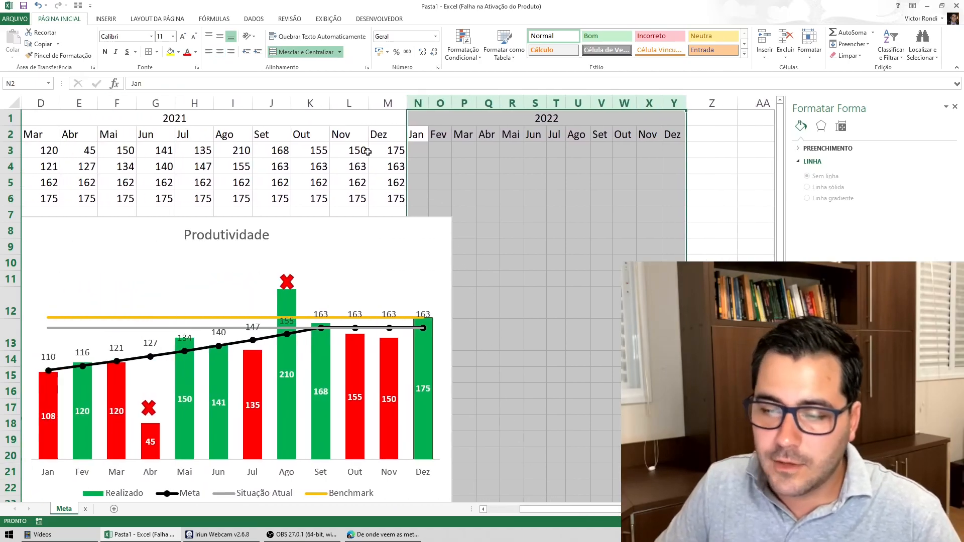
drag(377, 103, 128, 103)
double_click(139, 102)
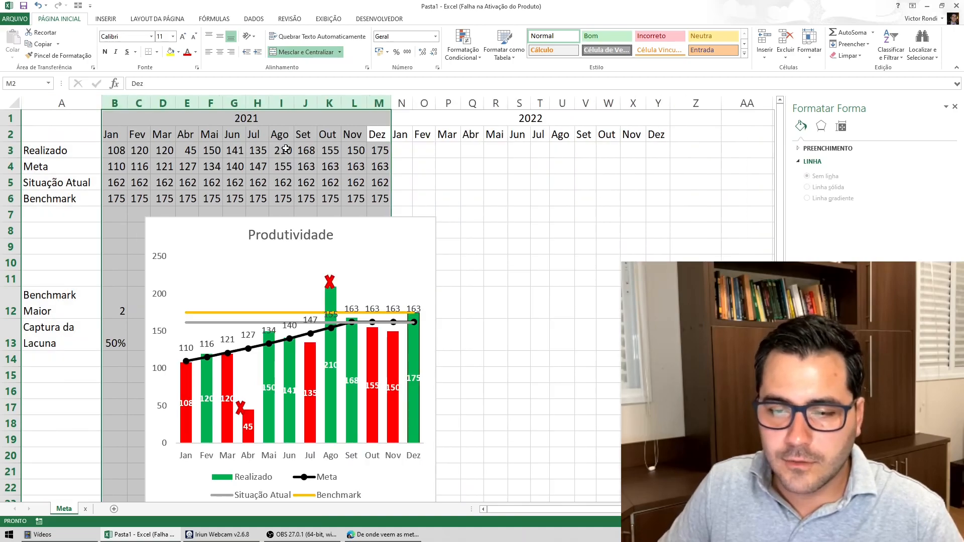
Autofill the 2022 Dez header from Y2 down through Y7
click(632, 134)
click(661, 136)
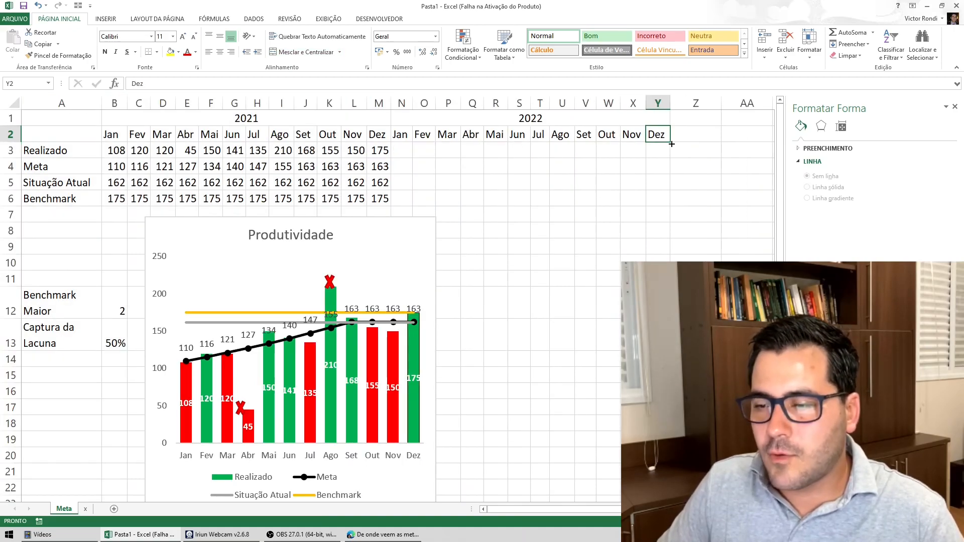
drag(671, 142, 673, 221)
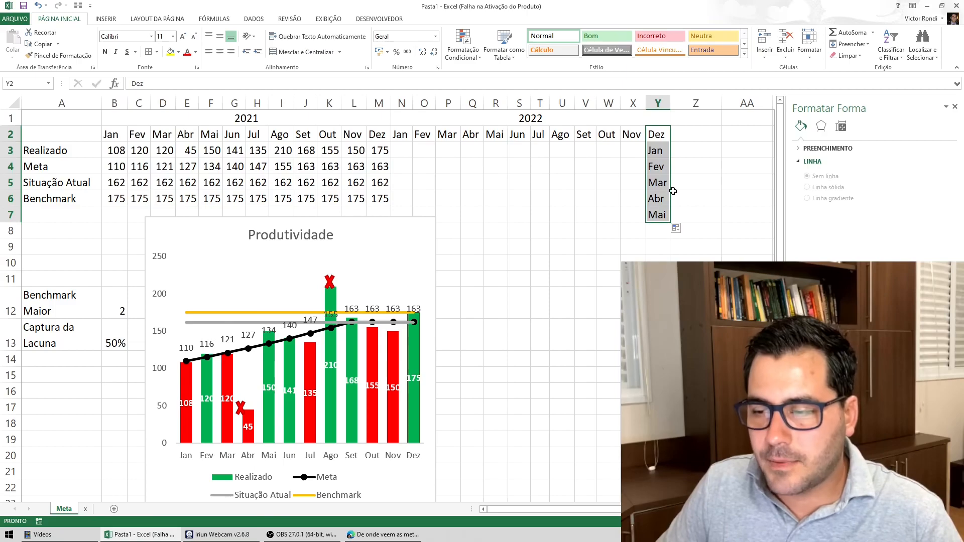
Clear the unwanted month names from cells Y3:Y7 below the 2022 Dez header
click(659, 136)
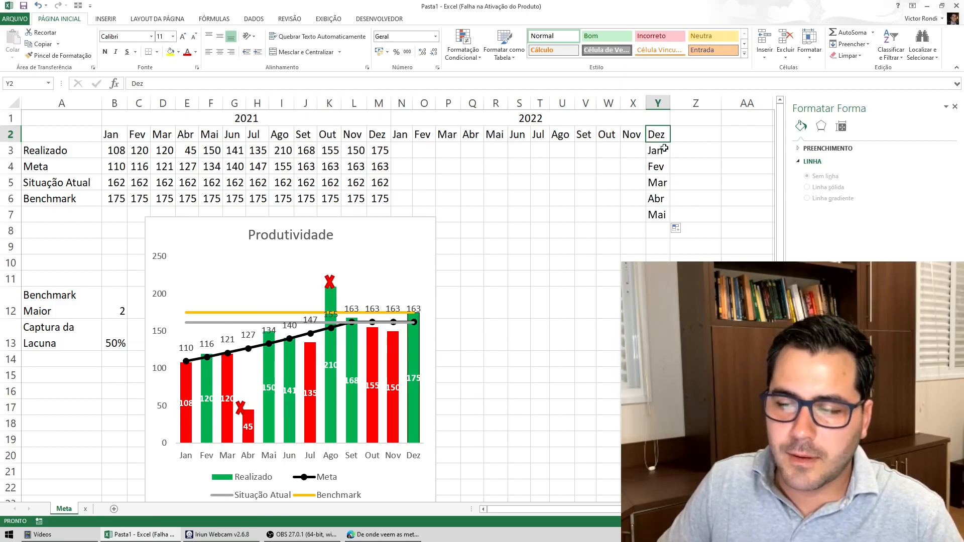
drag(664, 150, 666, 215)
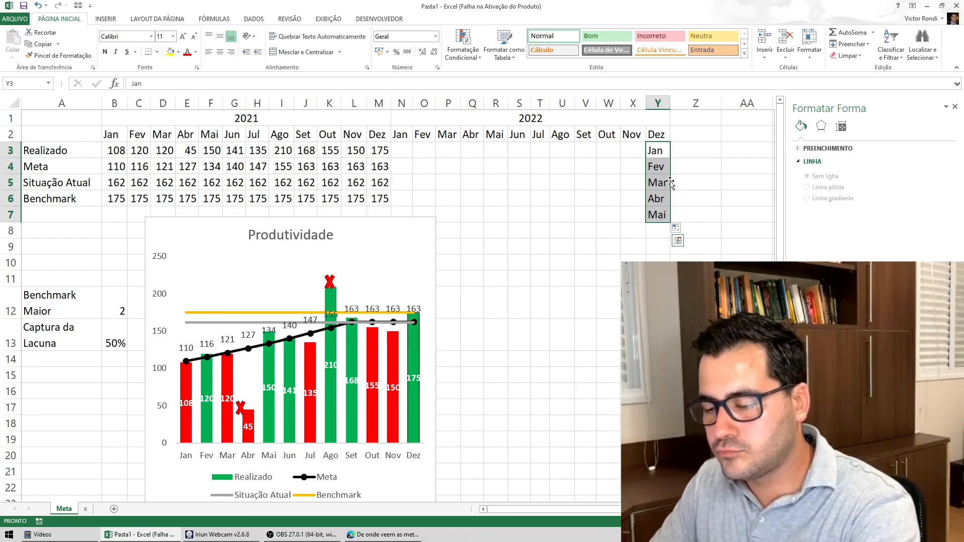
key(Delete)
click(538, 188)
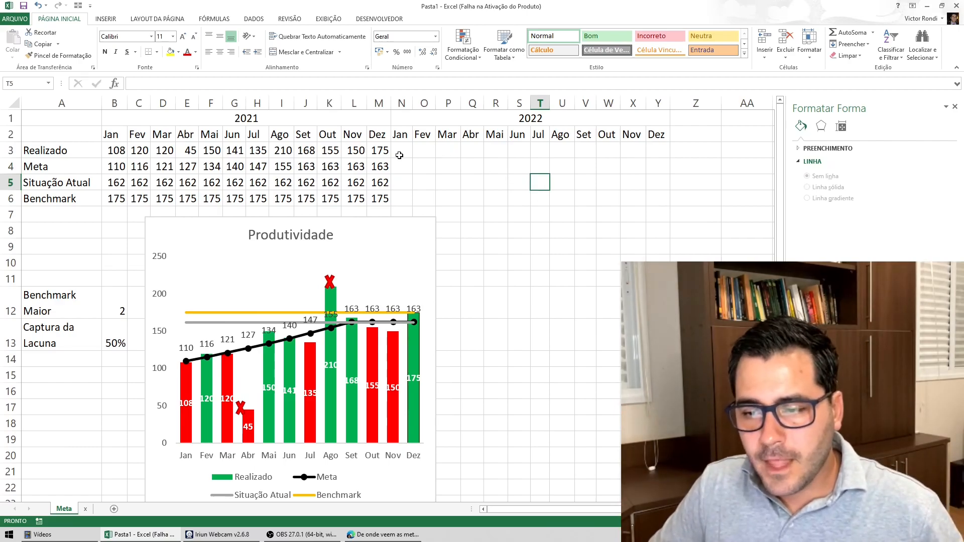
Build the formula =M5+(M6-M5)*B13 in cell N3, under the 2022 Jan header
drag(401, 150, 662, 148)
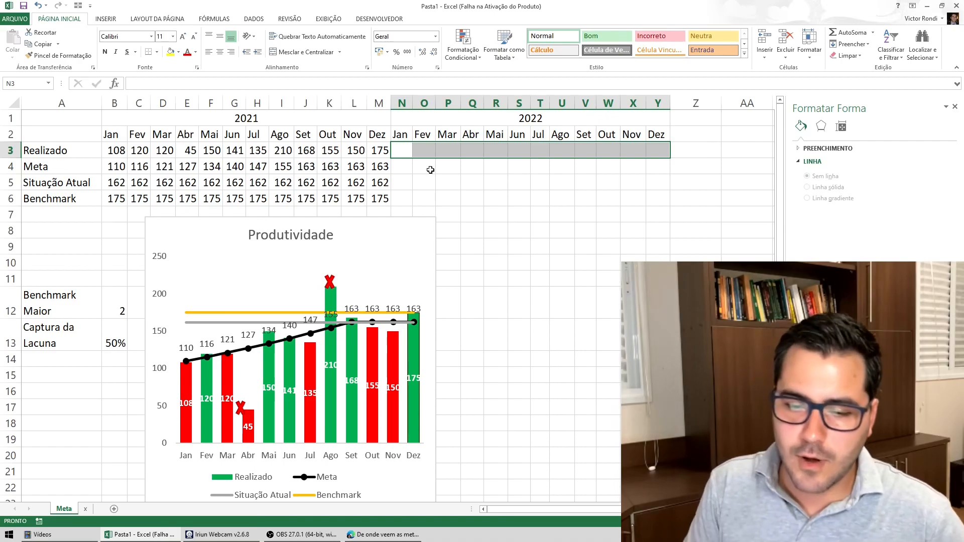
click(403, 149)
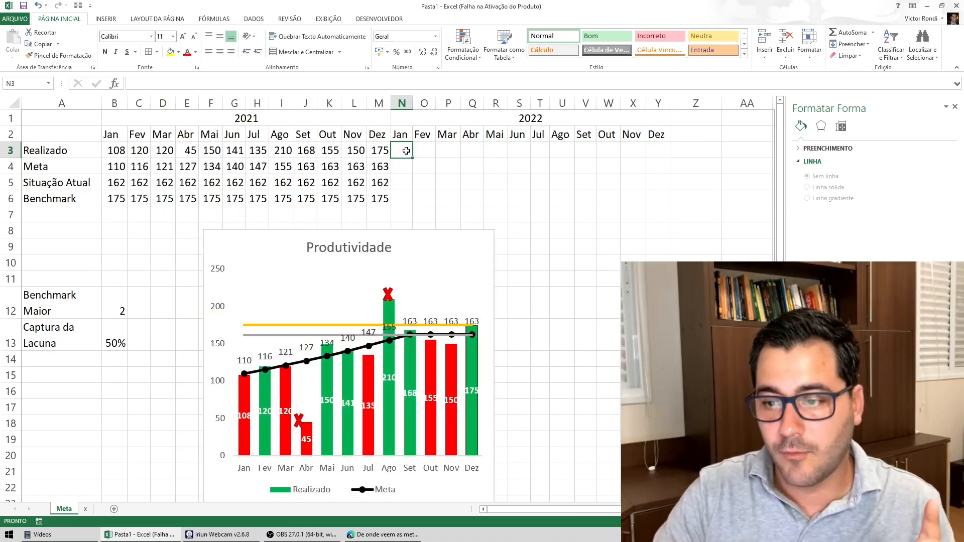
text(=)
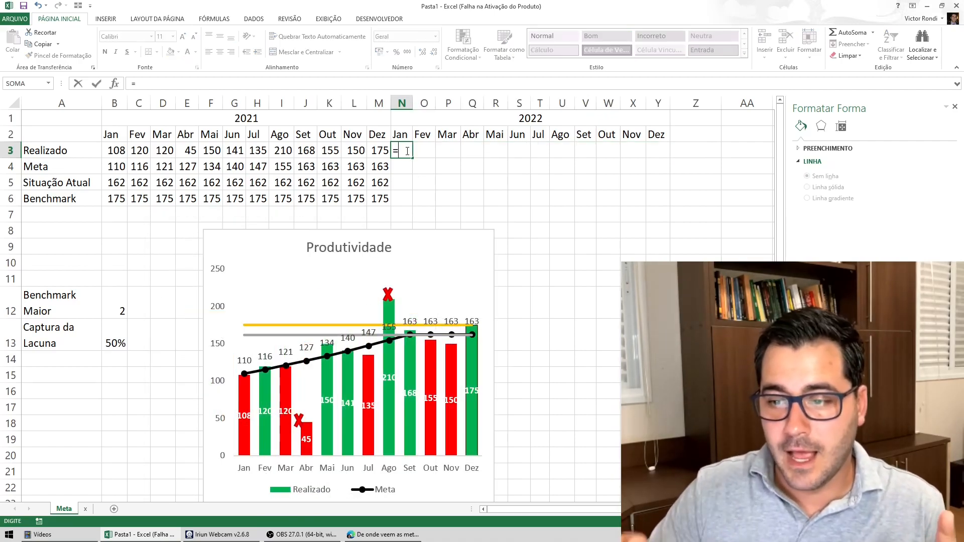
click(382, 184)
text(+()
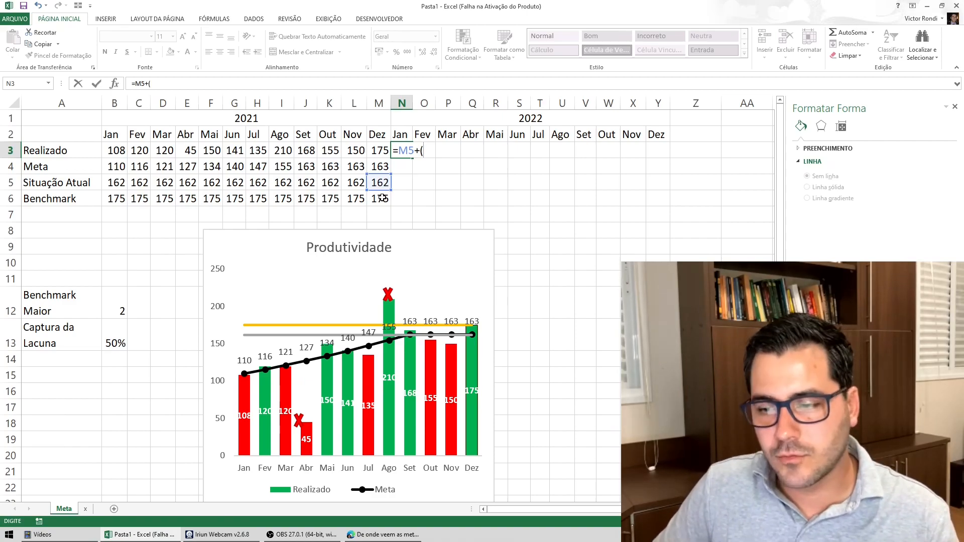
click(379, 198)
text(-)
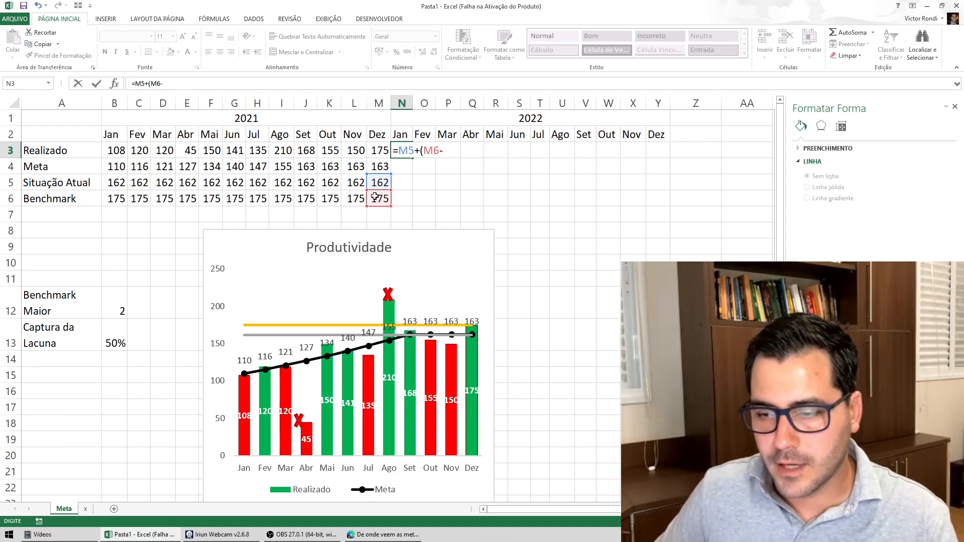
click(377, 184)
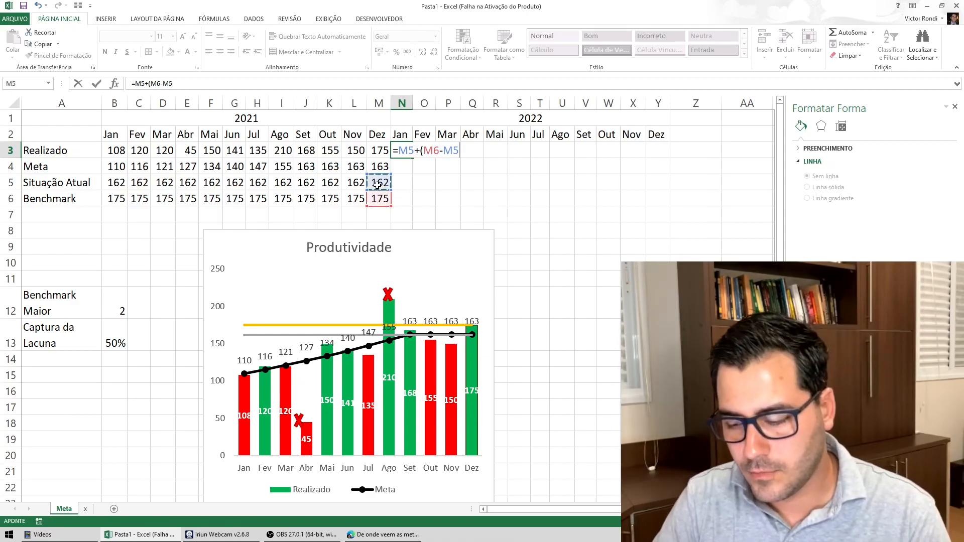
text())
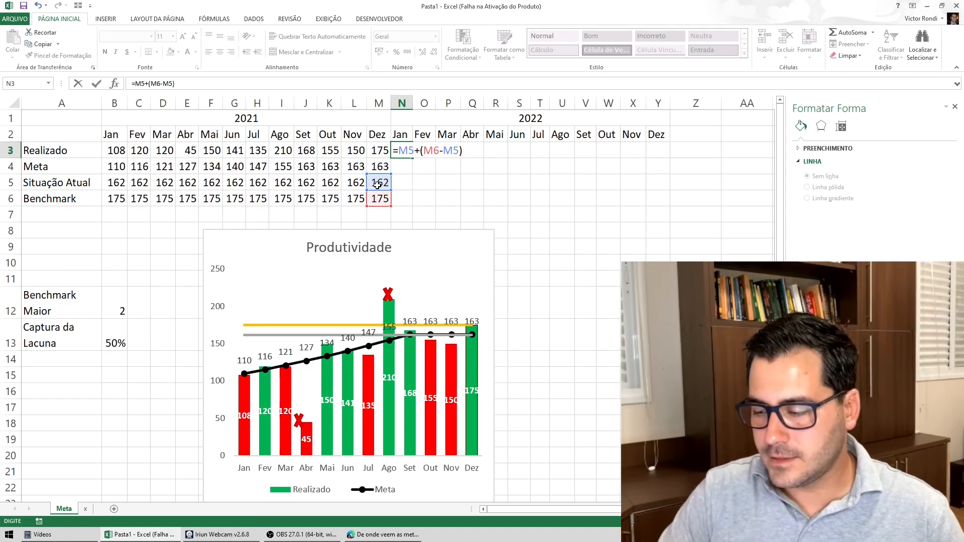
text(*)
click(113, 342)
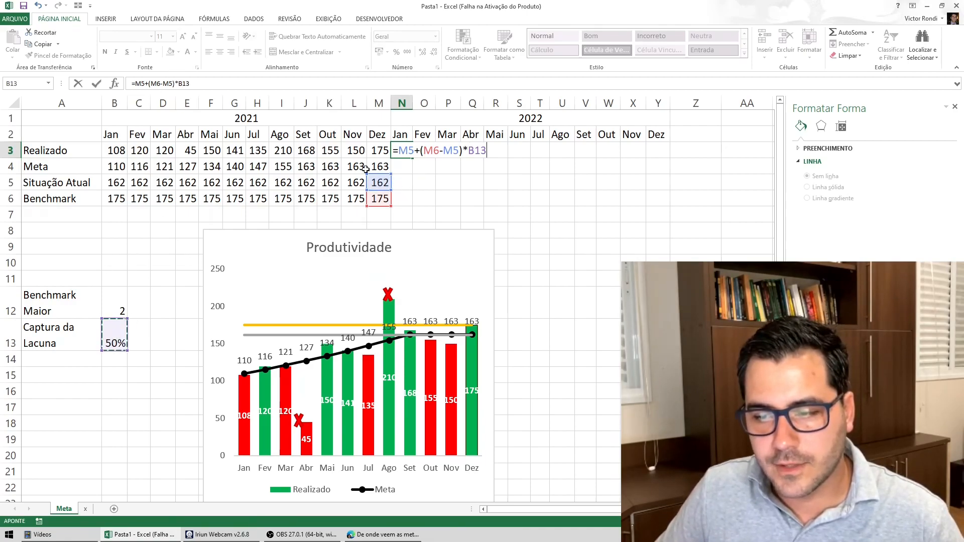
Make all references in the N3 formula absolute, giving =$M$5+($M$6-$M$5)*$B$13, and commit it
click(142, 83)
key(F4)
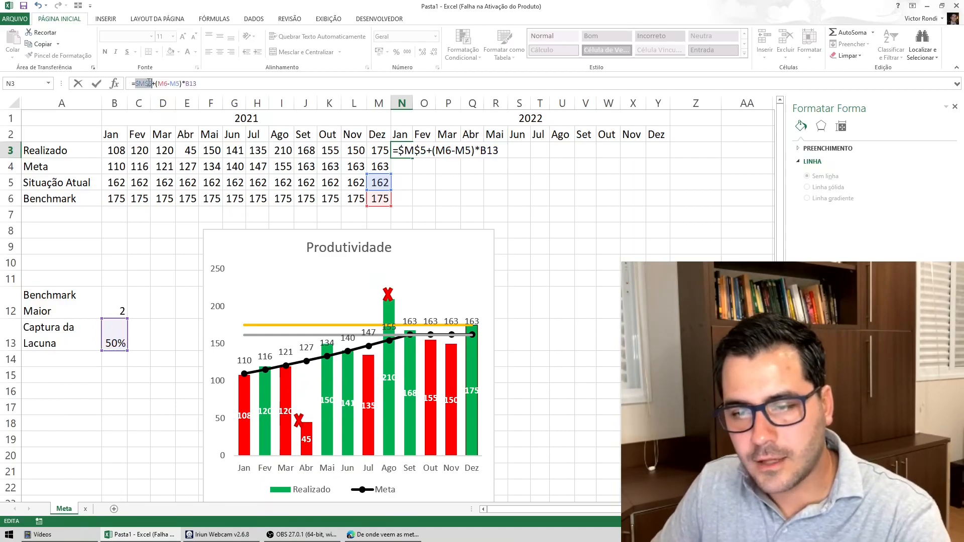
click(162, 83)
key(F4)
click(185, 83)
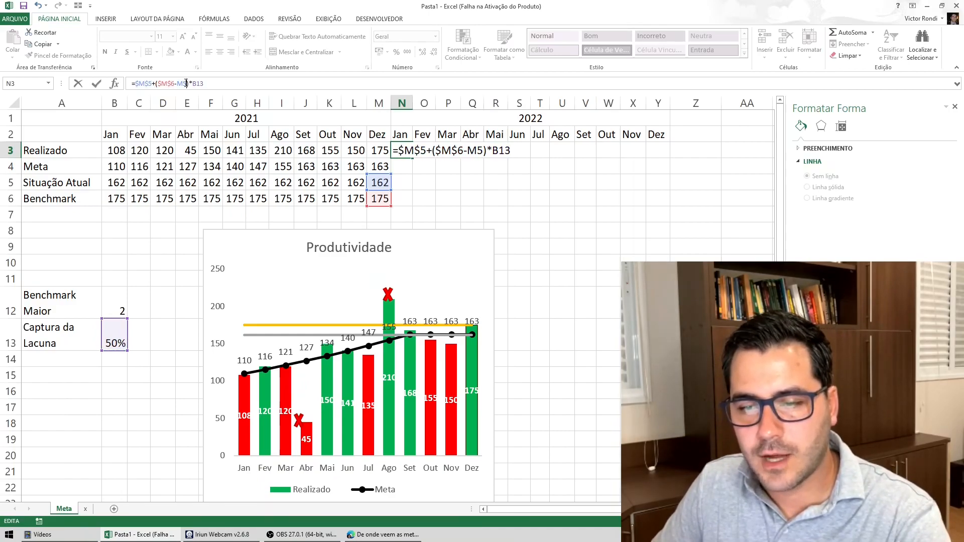
key(F4)
click(201, 84)
key(F4)
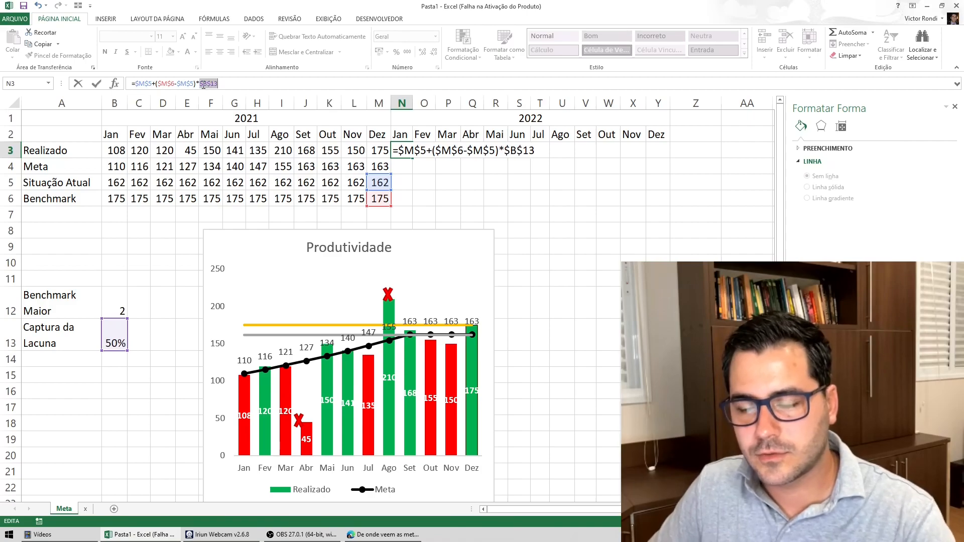
key(Return)
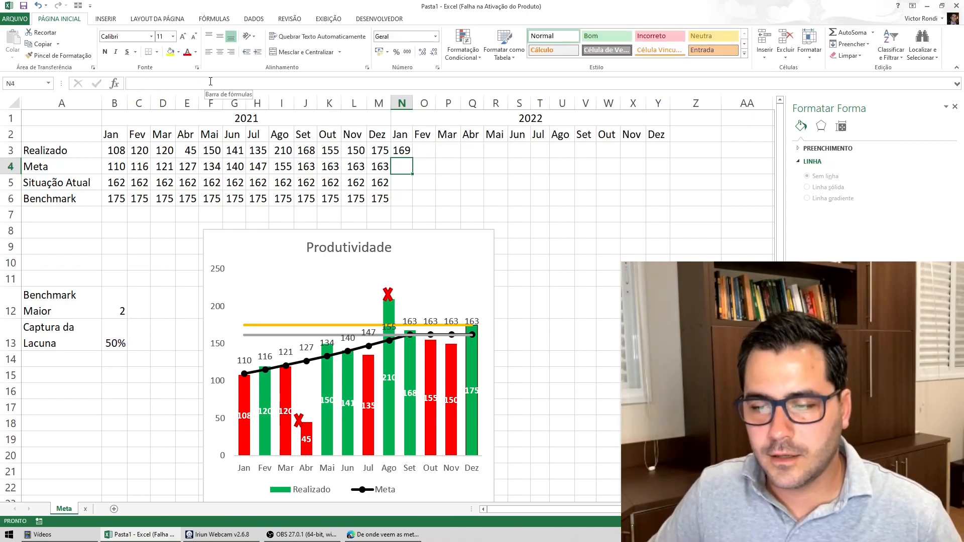
Fill the N3 formula across to Y3 and autofit the widths of columns N to Y
click(409, 152)
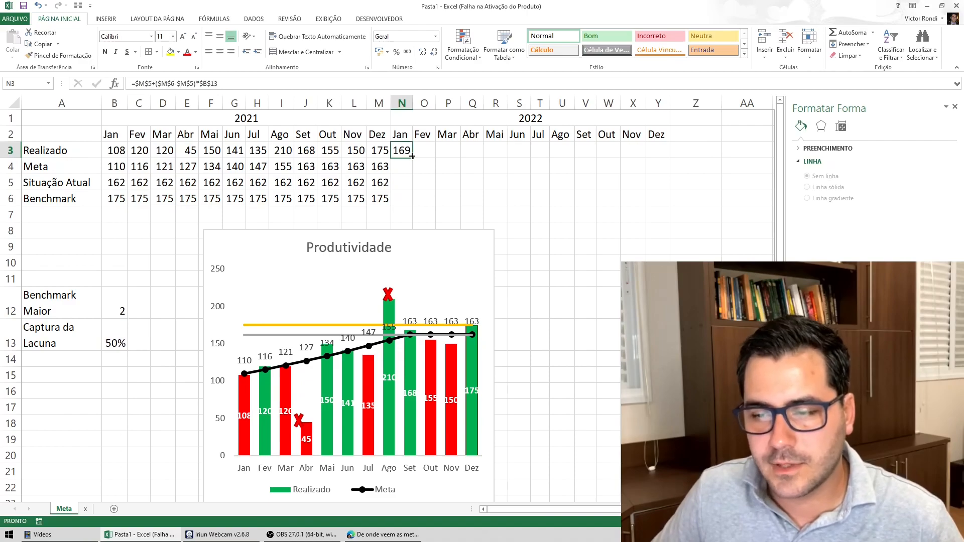
drag(412, 157, 678, 154)
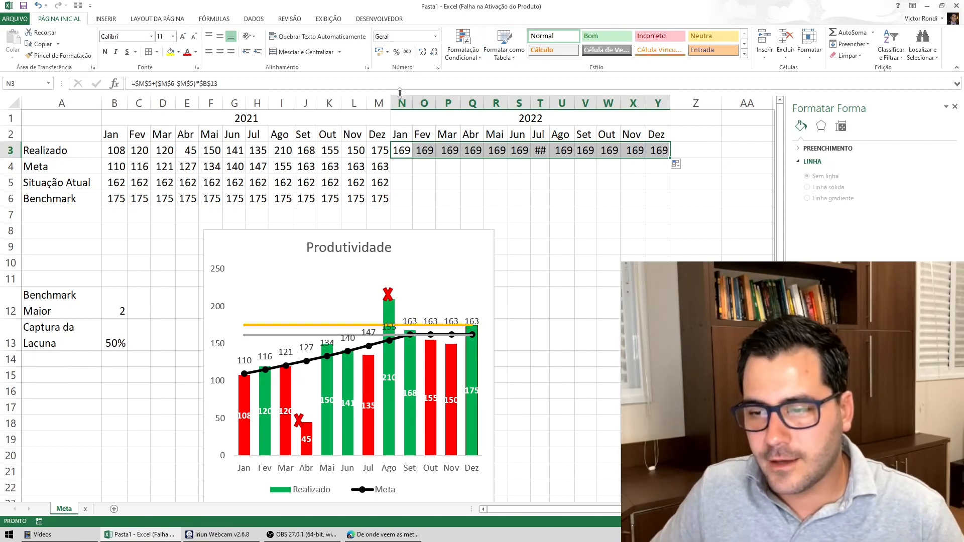
drag(401, 103, 658, 103)
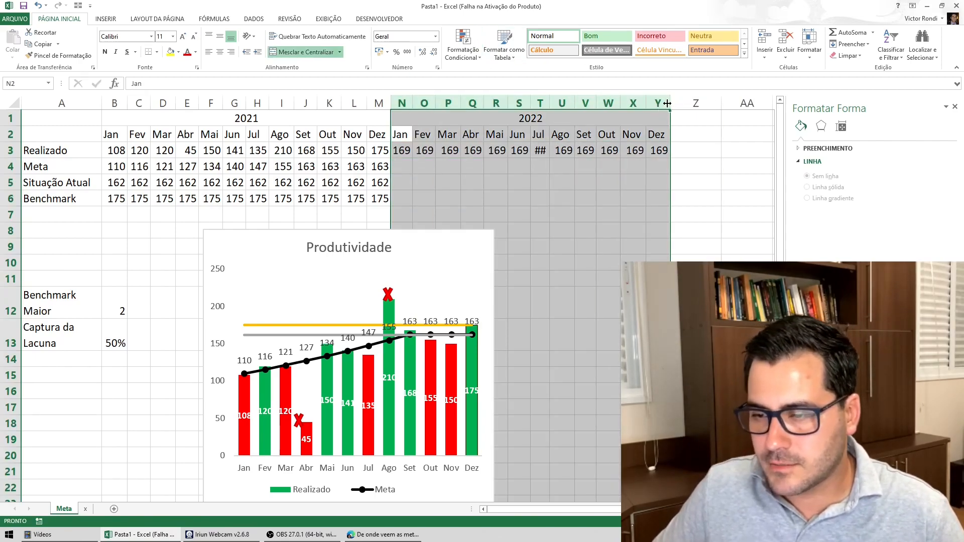
double_click(670, 103)
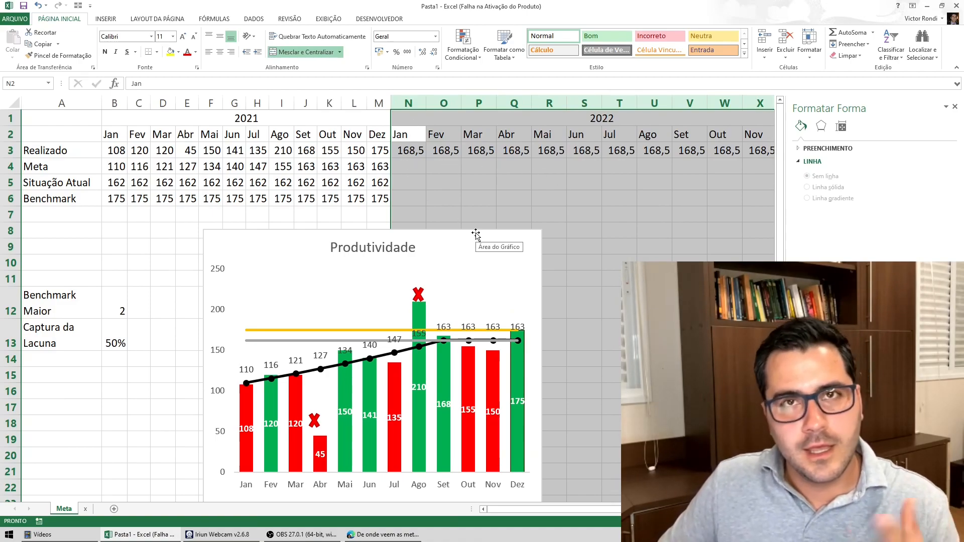
Move the Produtividade chart to just below the 2021 data and close the chart formatting pane
drag(477, 232, 397, 212)
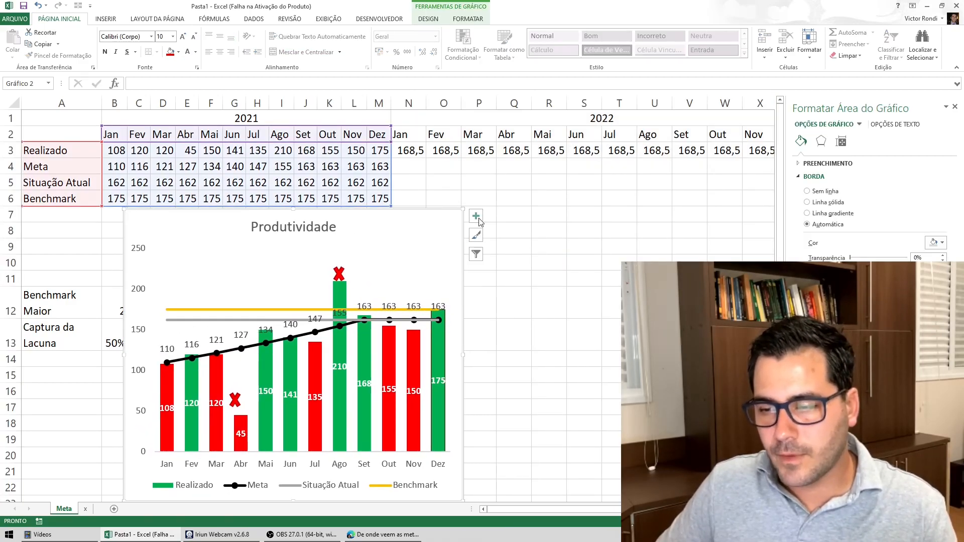
click(692, 151)
click(955, 106)
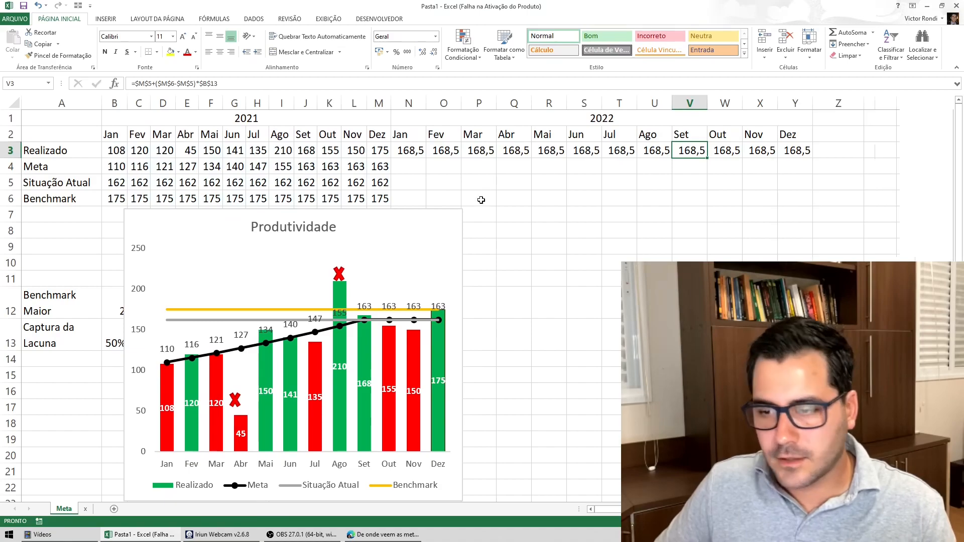
Align the chart with column A, widen it to column T, and extend its data range through Y6
mouse_move(431, 209)
mouse_down()
mouse_move(345, 201)
mouse_move(323, 209)
mouse_up()
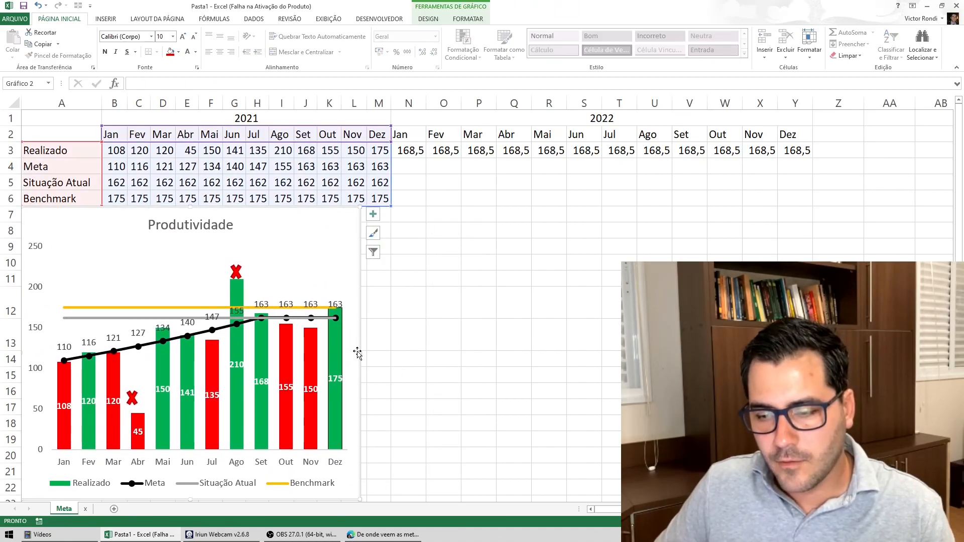
drag(360, 349, 635, 350)
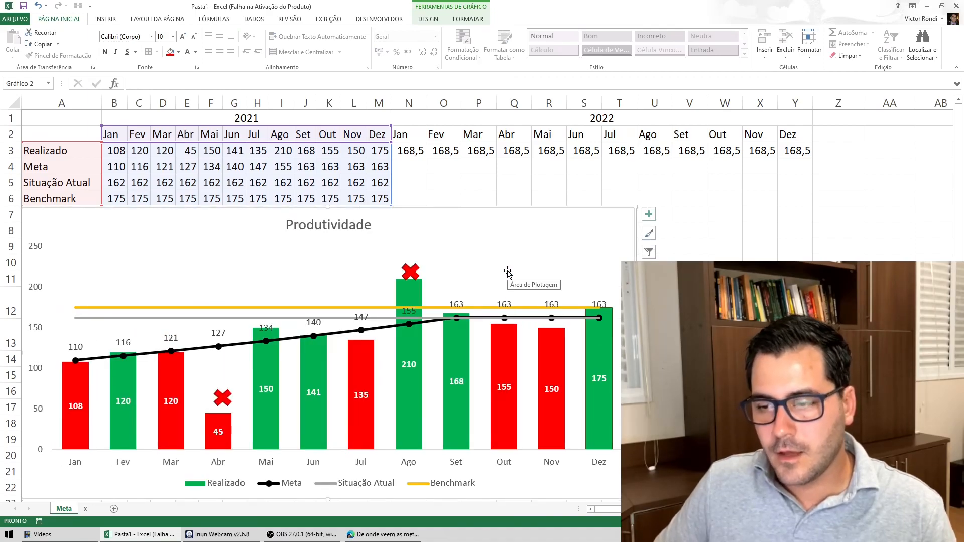
drag(507, 271, 507, 281)
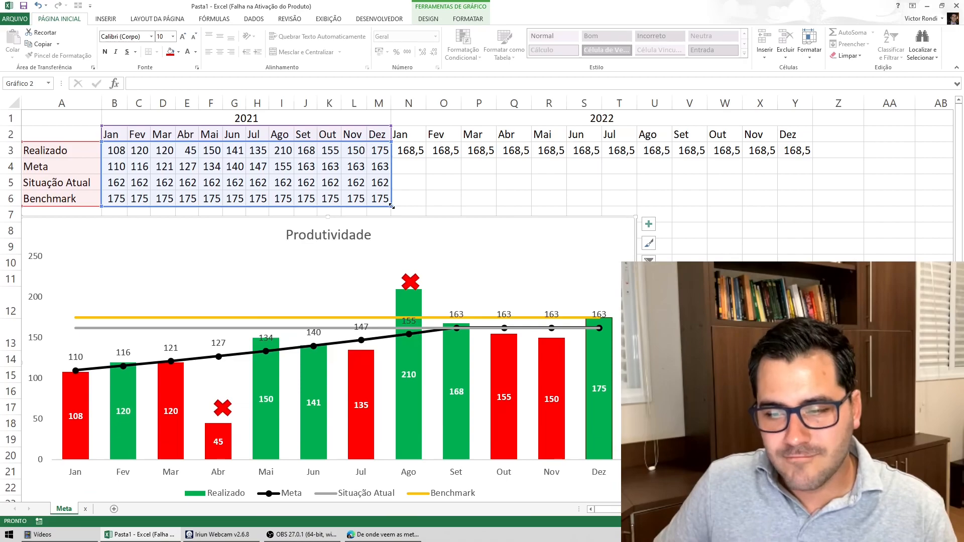
drag(392, 206, 791, 210)
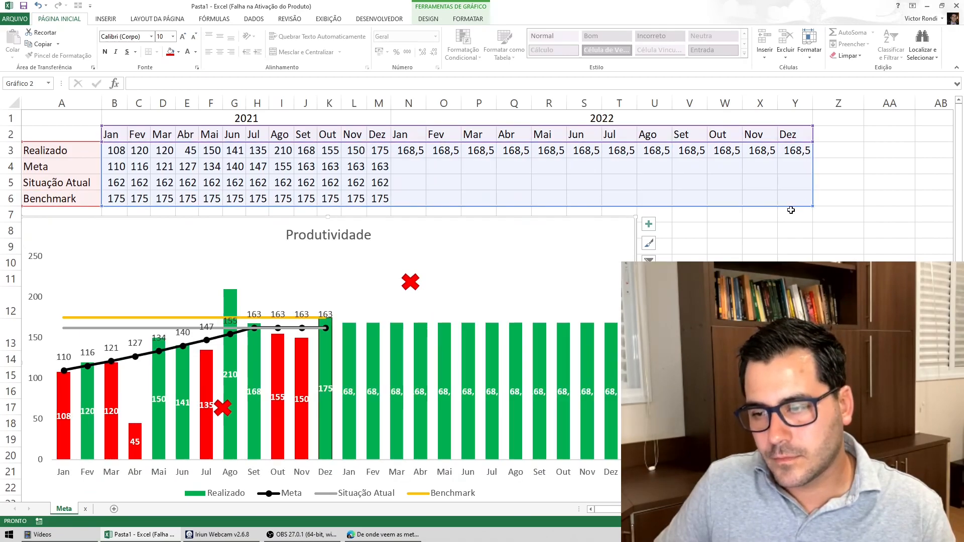
Move the 2022 formulas in N3:Y3 from the Realizado row to the Meta row, N4:Y4
click(406, 155)
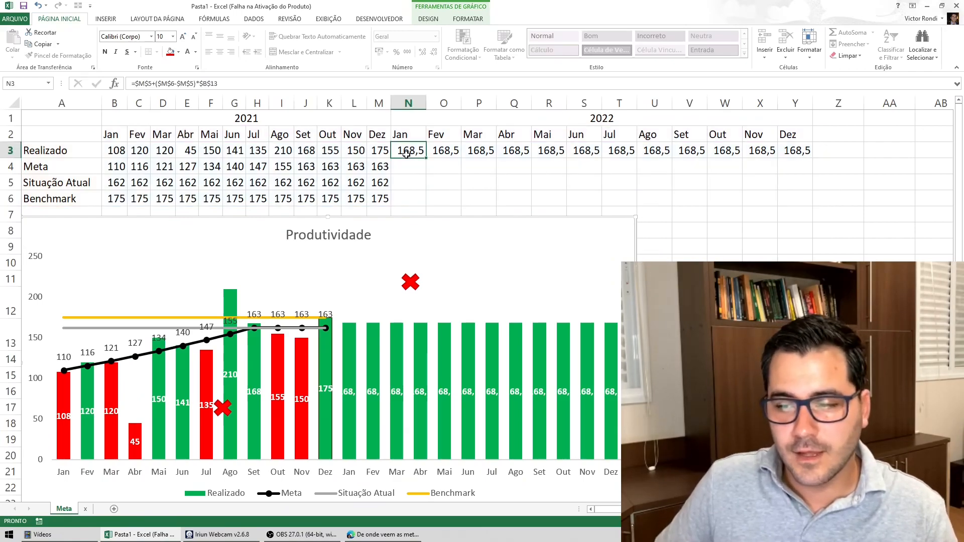
drag(406, 155, 796, 152)
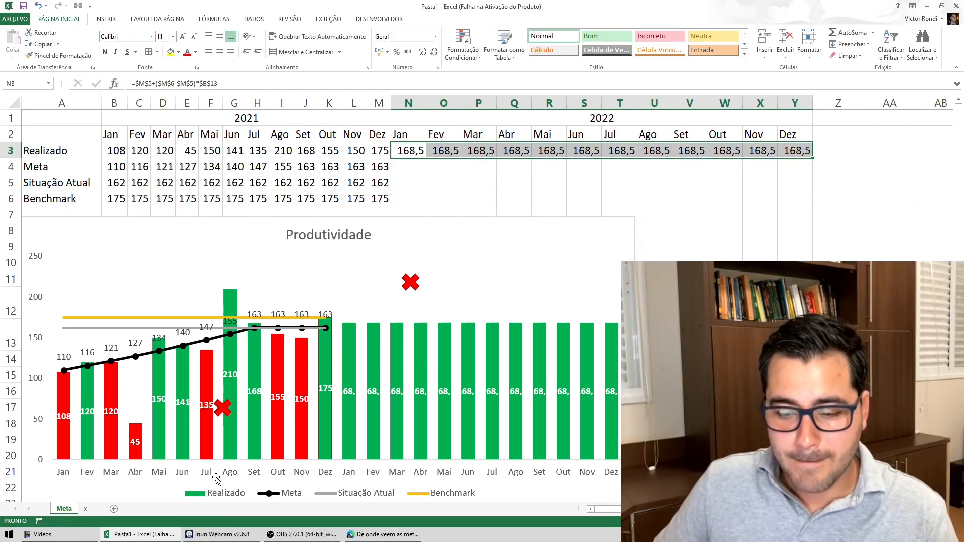
click(10, 150)
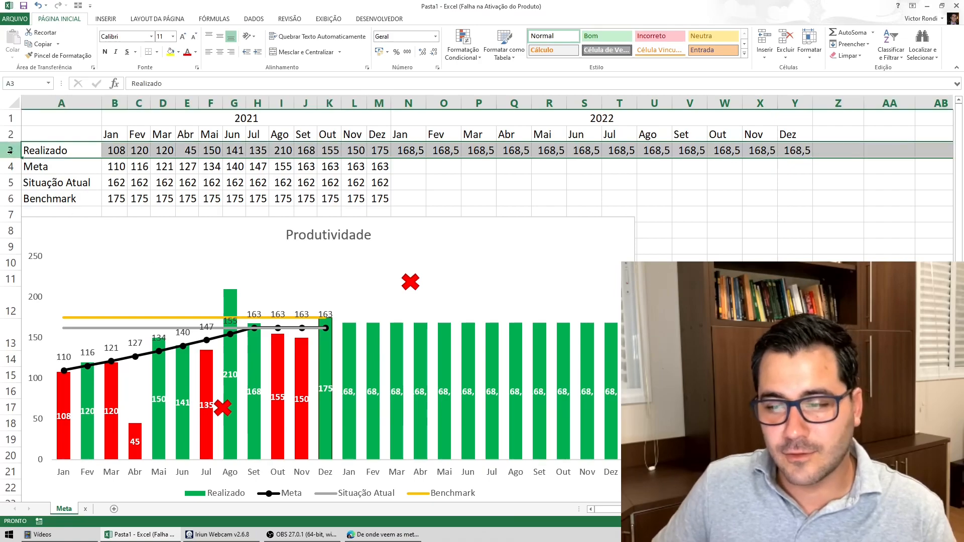
drag(409, 151, 806, 150)
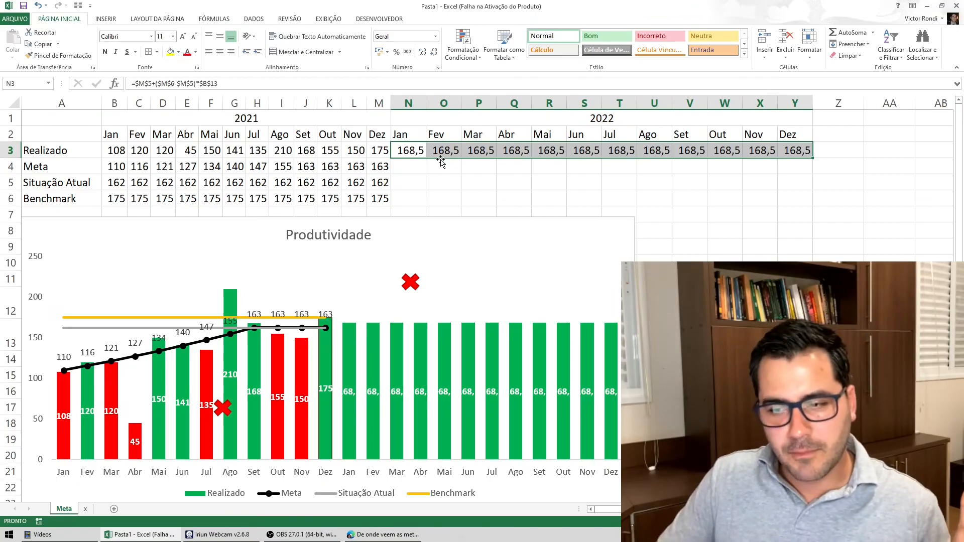
drag(410, 151, 805, 153)
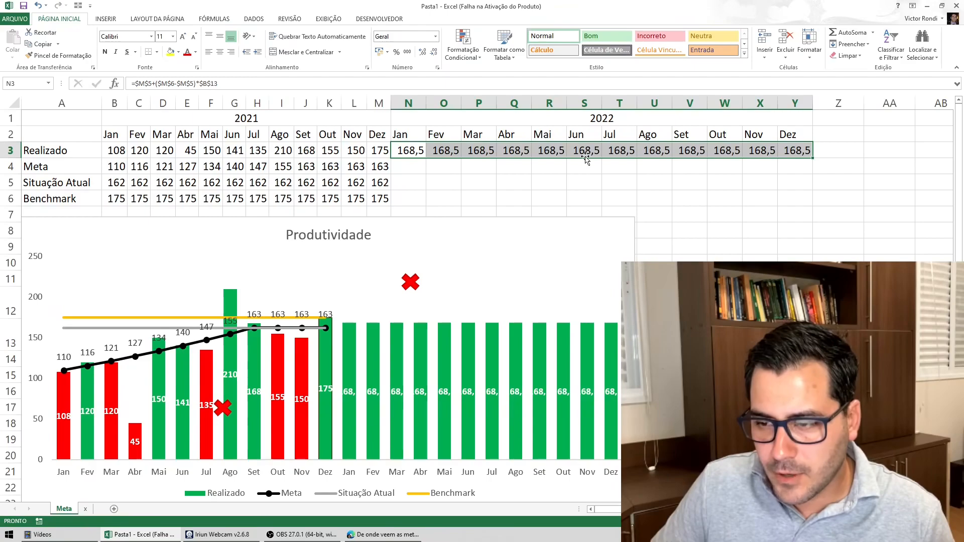
drag(584, 158, 585, 165)
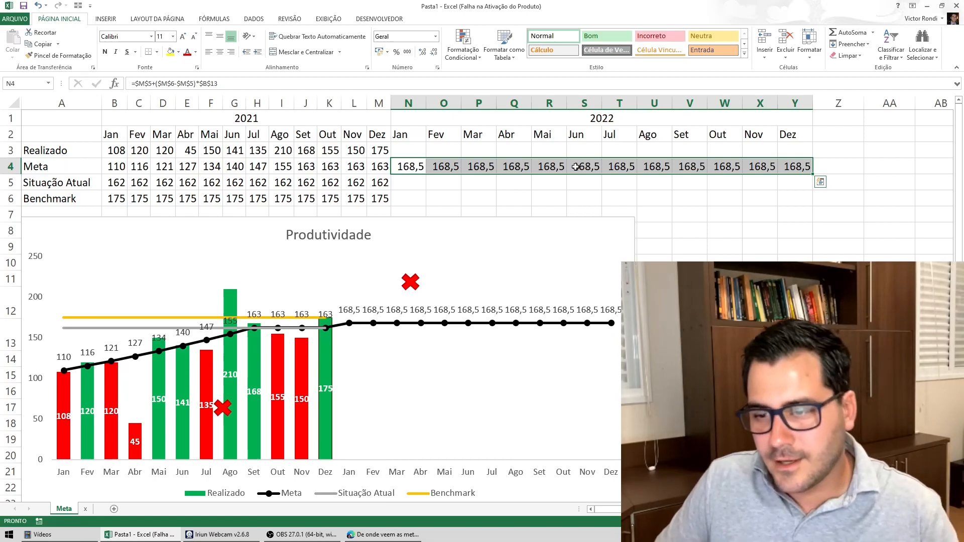
Shift the chart up over the table and reposition the red X marks above the 2021 Abr and Ago bars
drag(428, 222, 466, 174)
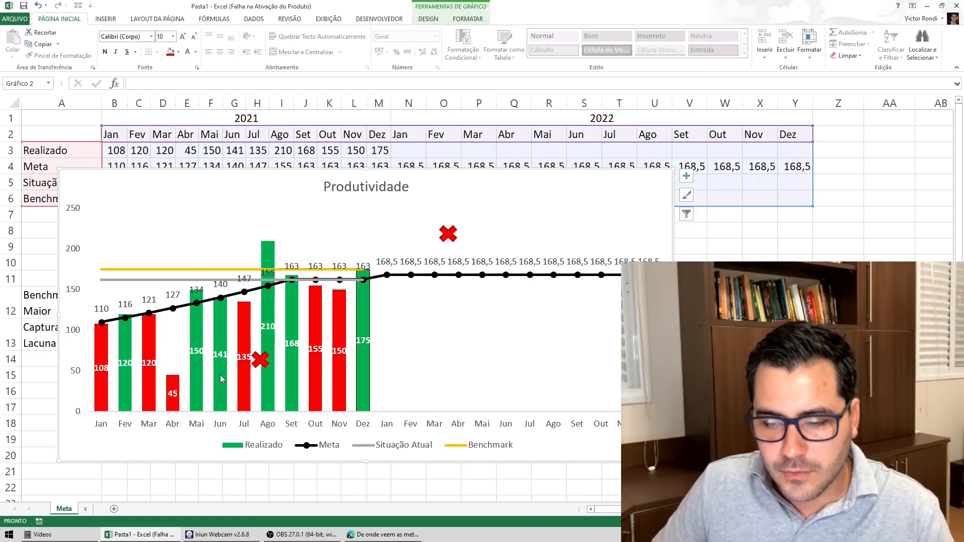
mouse_move(260, 359)
mouse_down()
mouse_move(233, 299)
mouse_move(173, 361)
mouse_up()
mouse_move(448, 233)
mouse_down()
mouse_move(371, 255)
mouse_move(269, 231)
mouse_up()
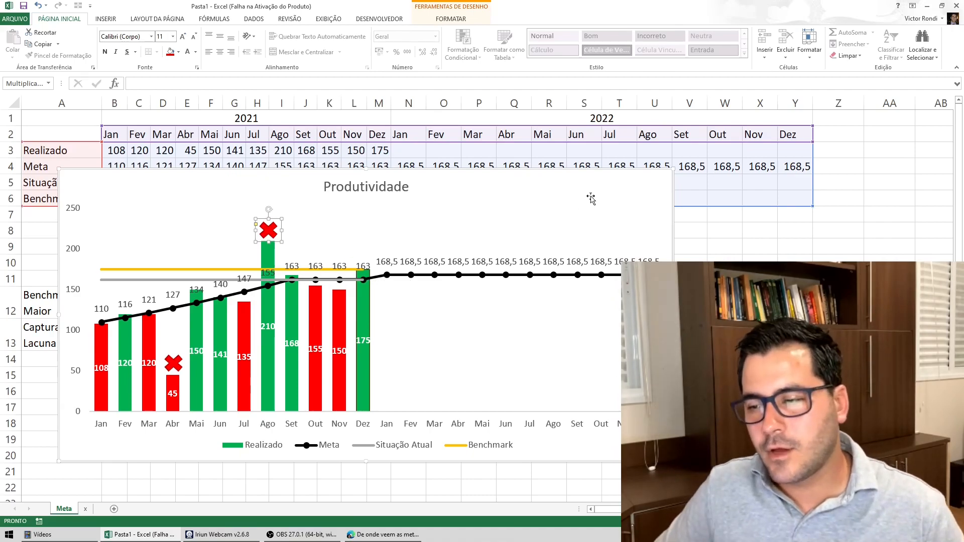
Format the 2022 Meta values in N4:Y4 to show no decimal places
mouse_move(794, 166)
mouse_down()
mouse_move(531, 155)
mouse_move(408, 164)
mouse_up()
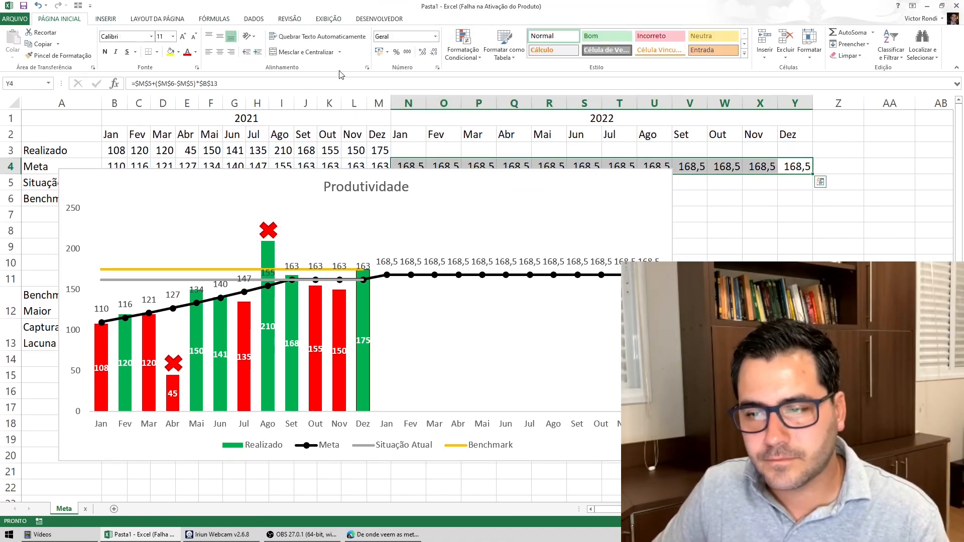
click(434, 55)
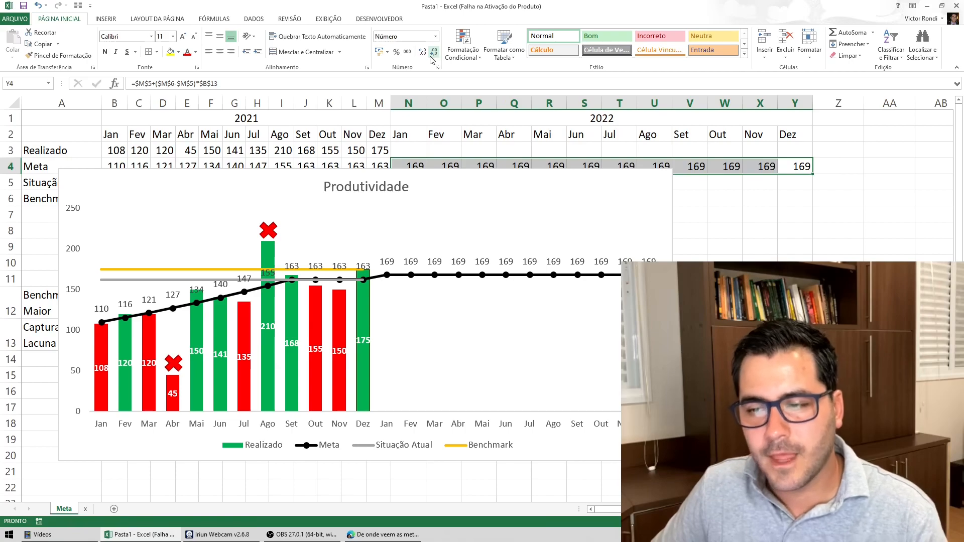
Show one decimal place in the 2022 Meta values in N4:Y4, and return them to no decimal places
click(422, 52)
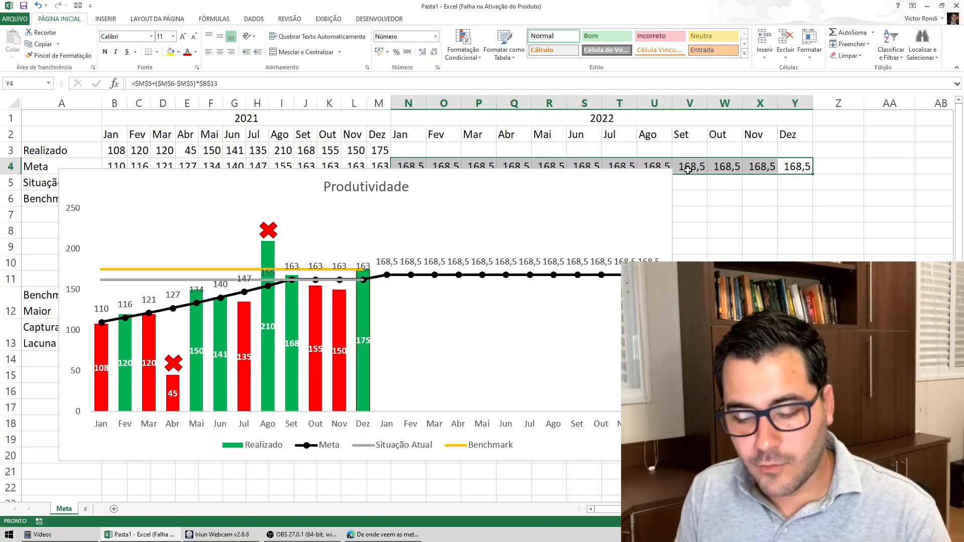
key(alt)
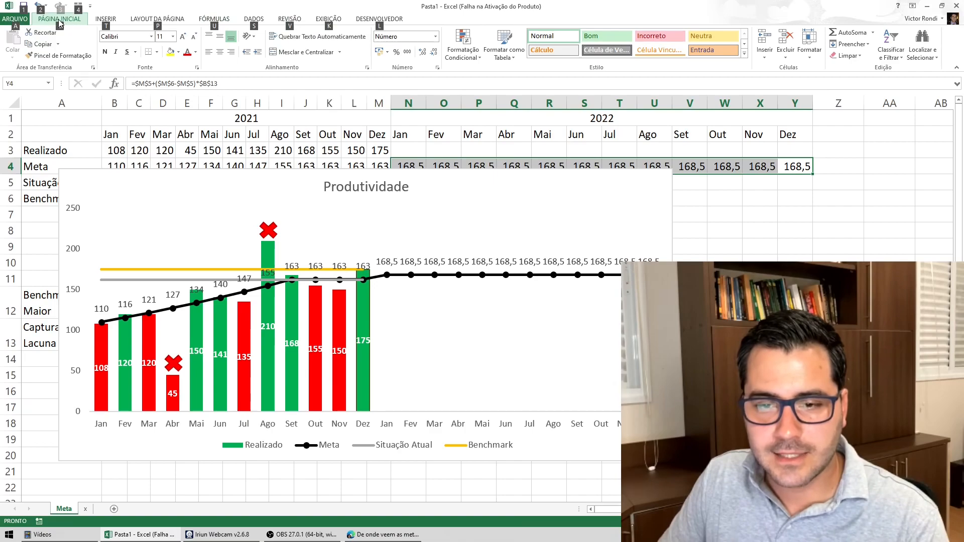
key(c)
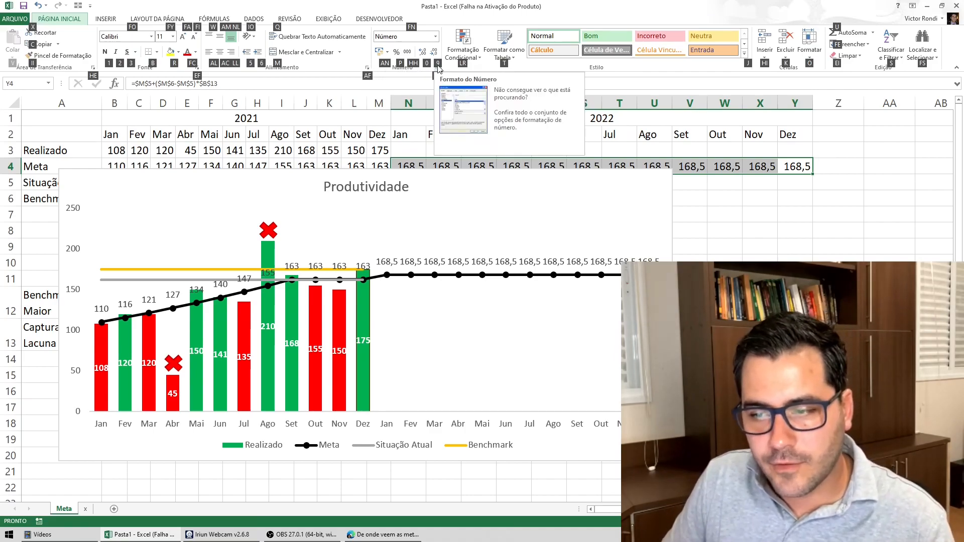
key(9)
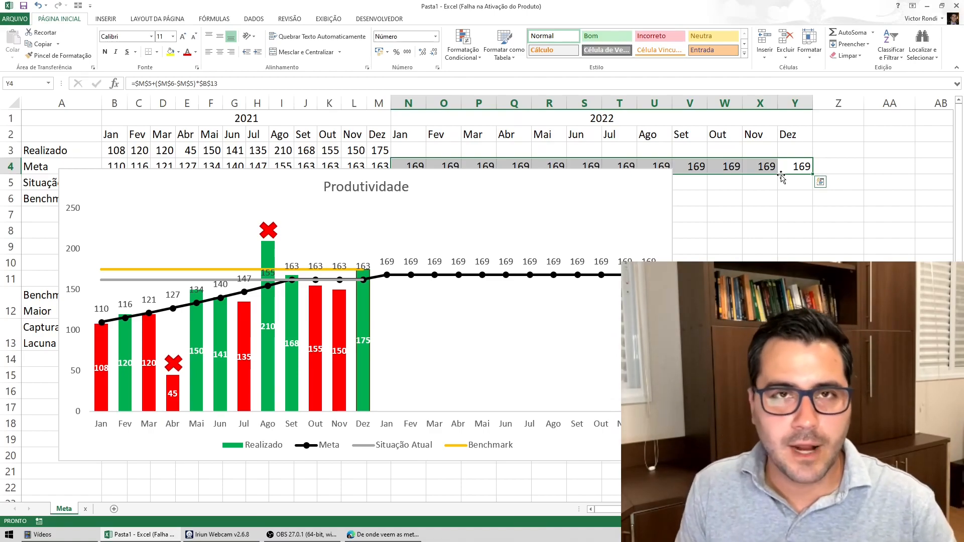
key(alt+c)
key(0)
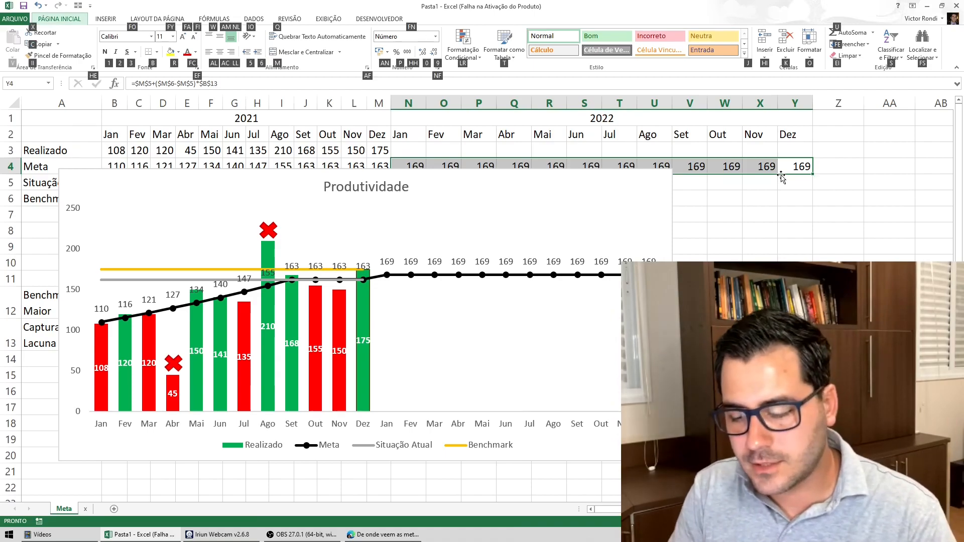
key(alt+c)
key(9)
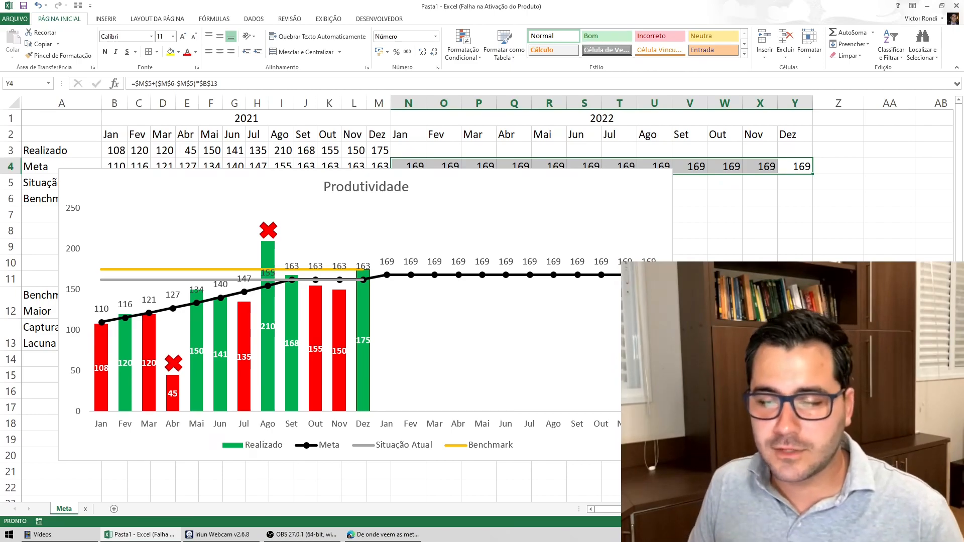
Set the Produtividade chart's horizontal axis labels to B1:Y2 so the months are grouped by year
click(362, 212)
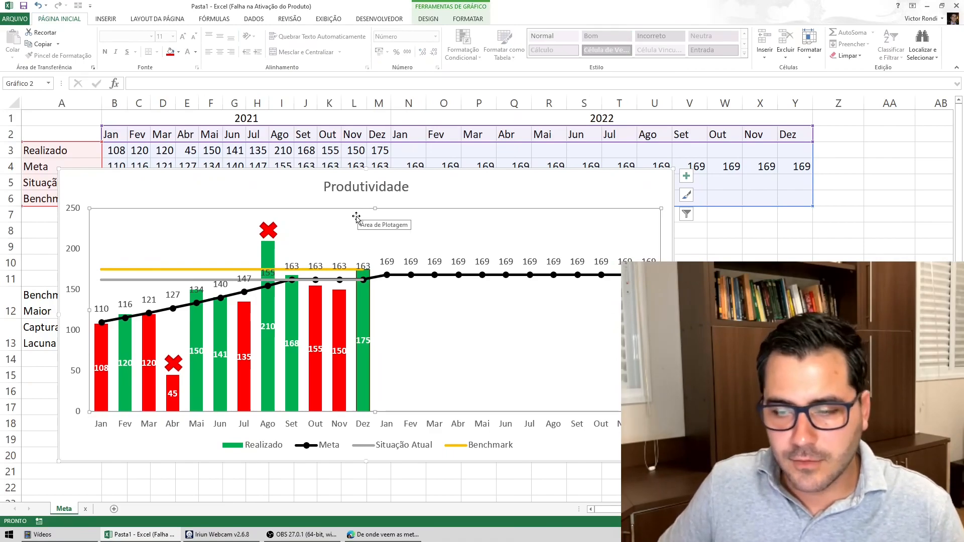
right_click(356, 217)
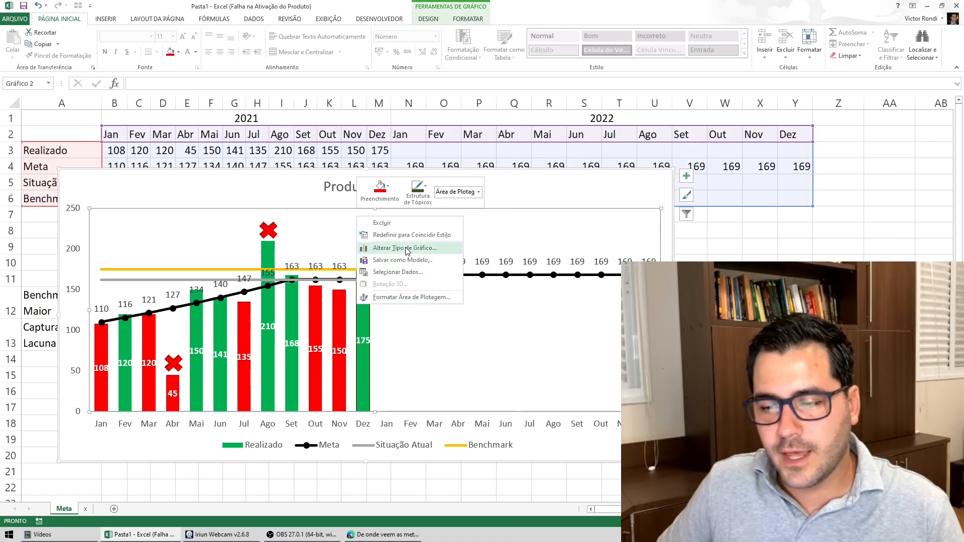
click(403, 276)
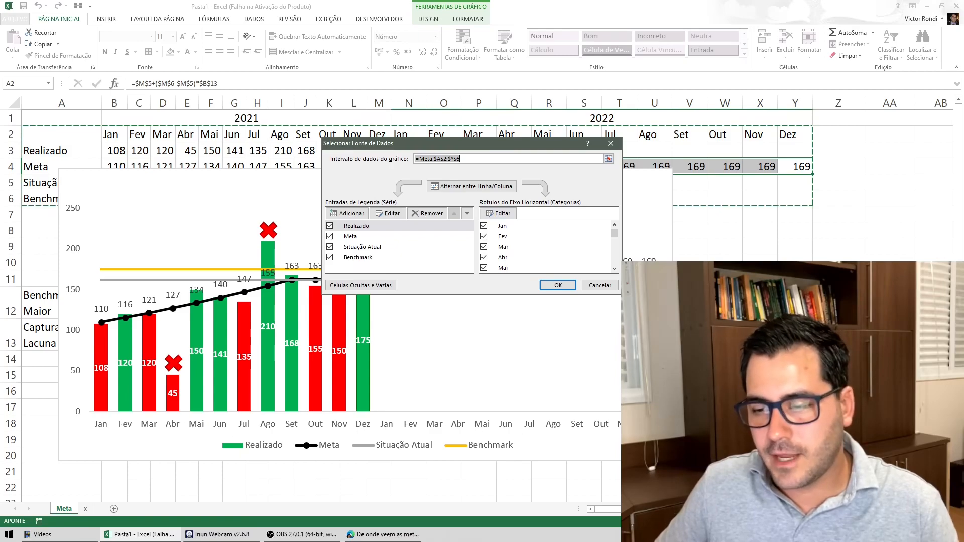
click(498, 213)
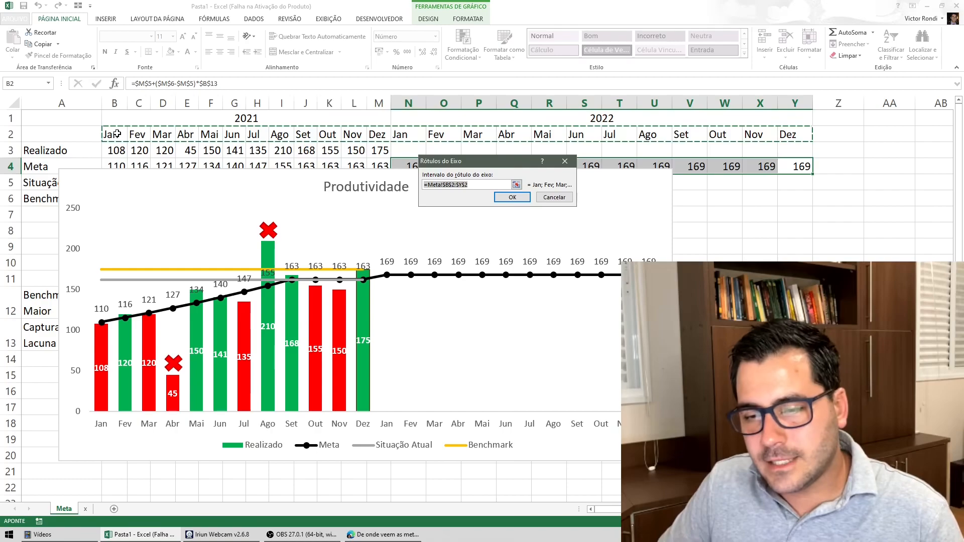
drag(123, 119, 783, 131)
key(Return)
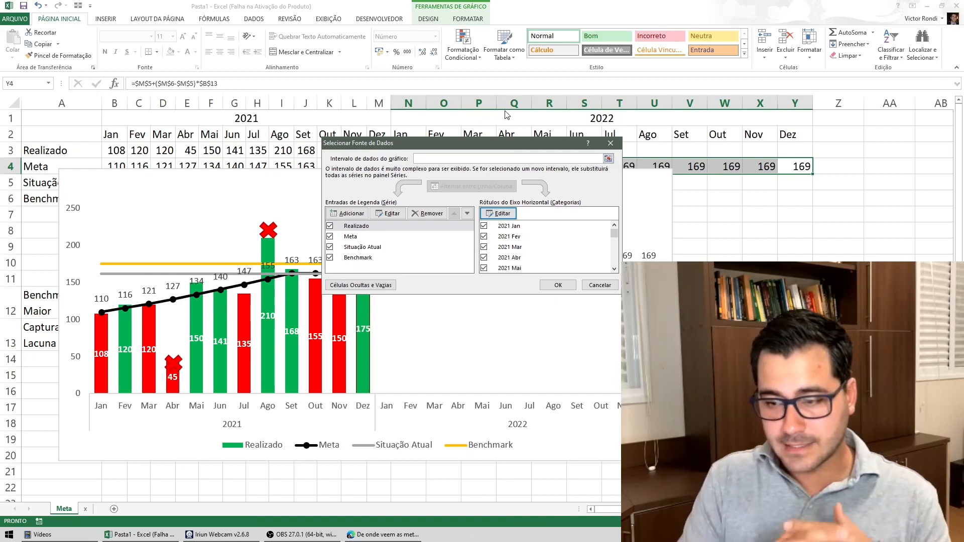
click(547, 285)
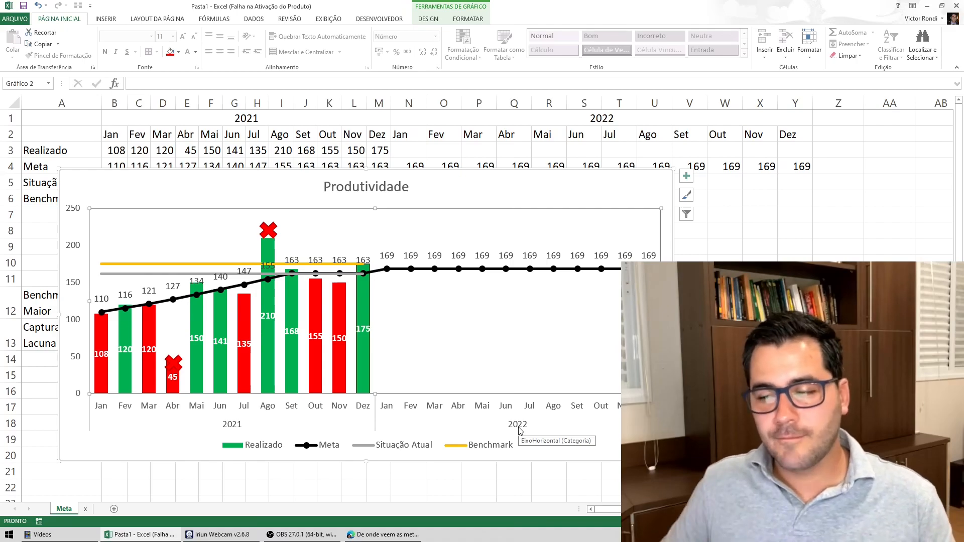
click(761, 375)
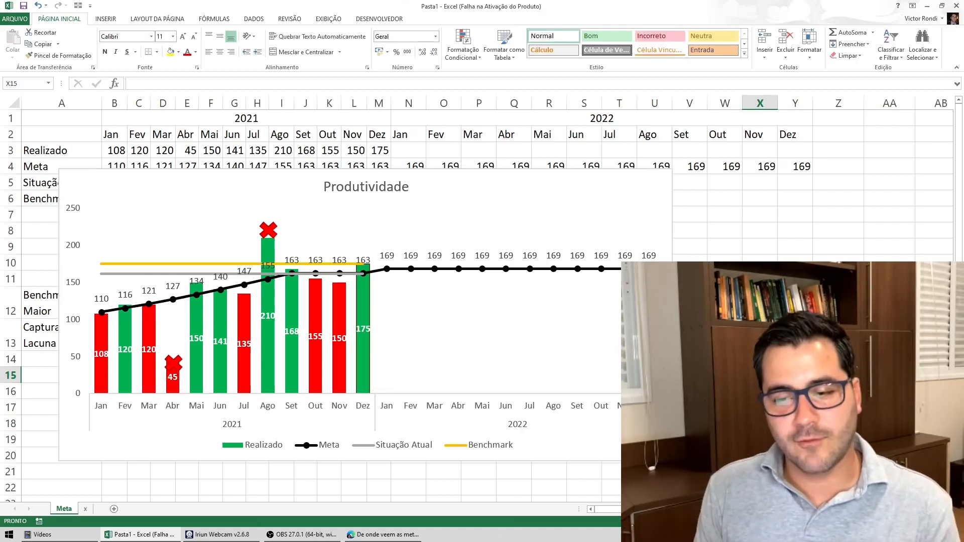